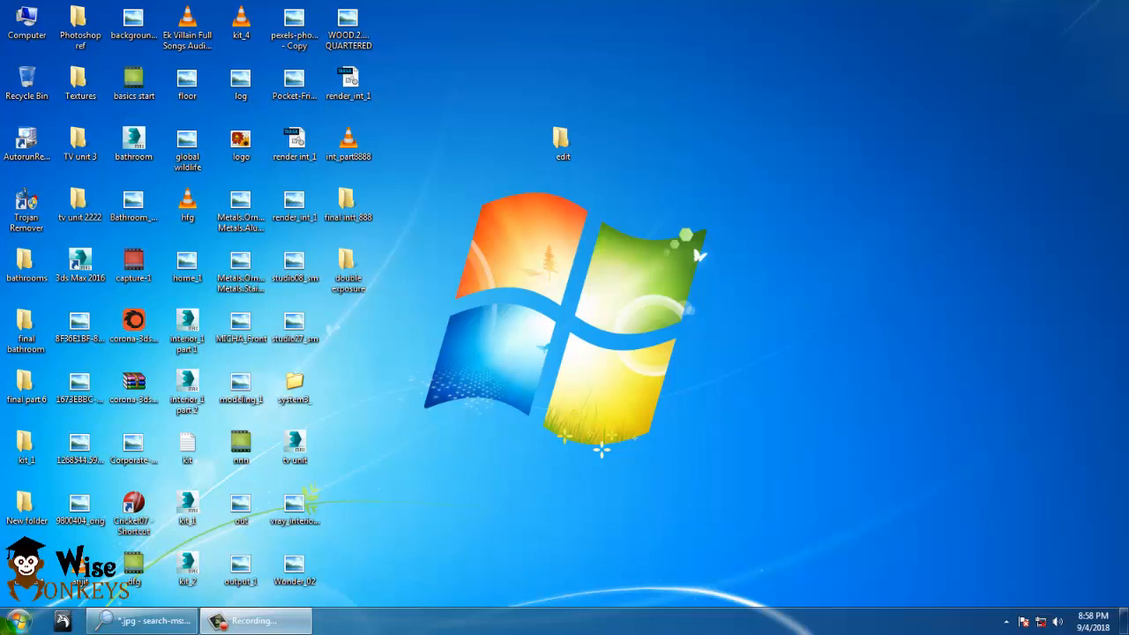
Launch Adobe Photoshop CC 2015 from the Adobe Master Collection CC 2015 programs.
click(18, 621)
click(51, 561)
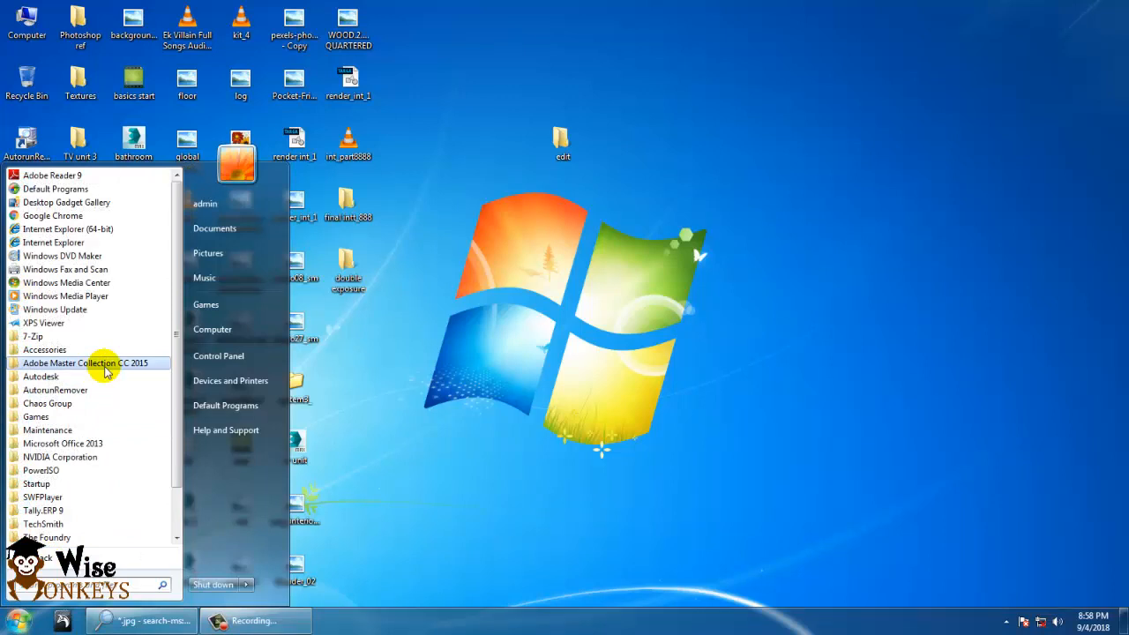
click(105, 367)
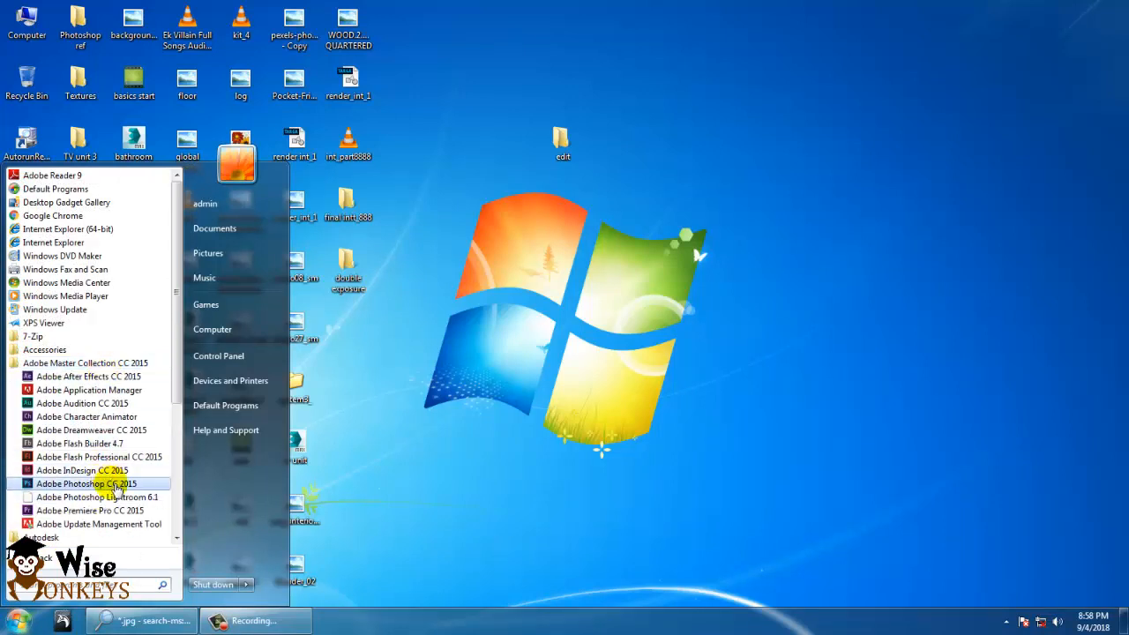
click(112, 483)
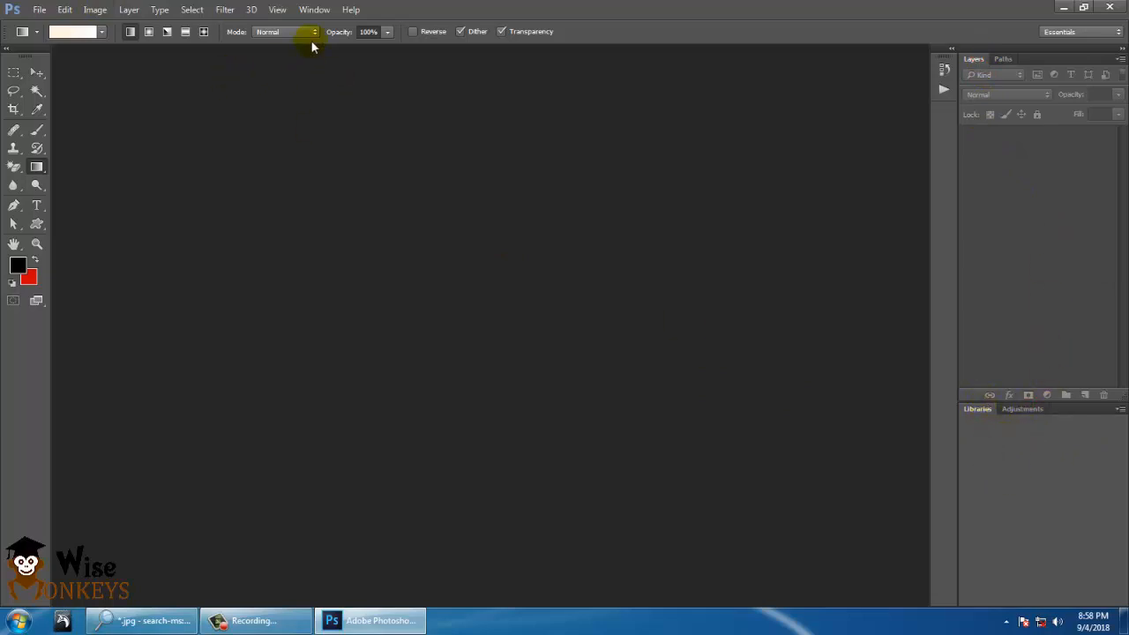
Start a new document and name it basic_1.
click(40, 10)
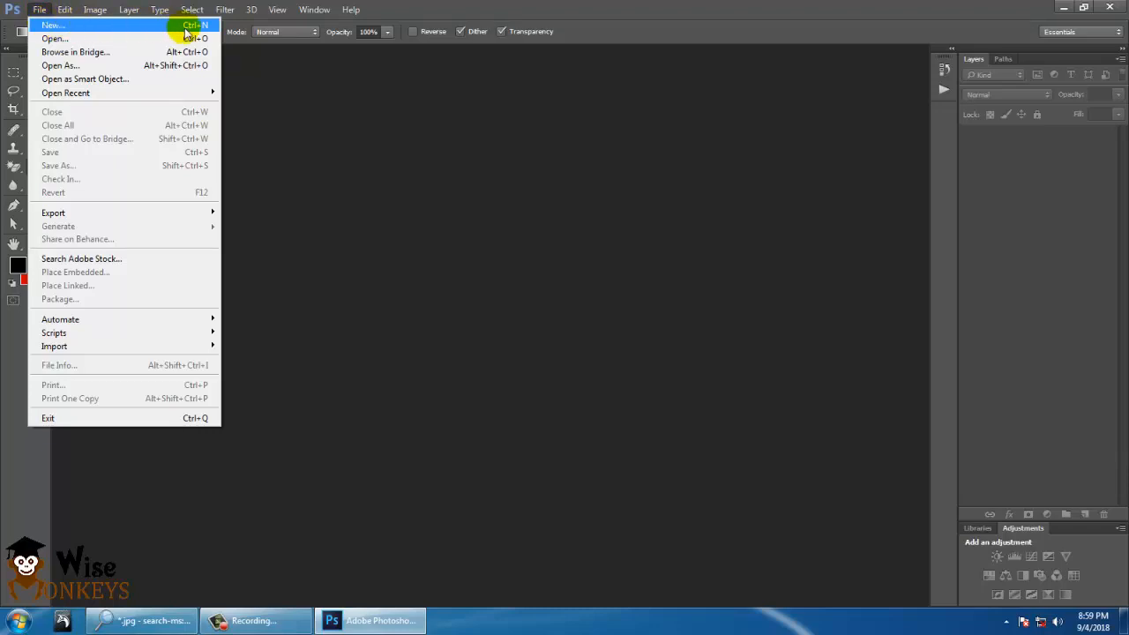
key(Escape)
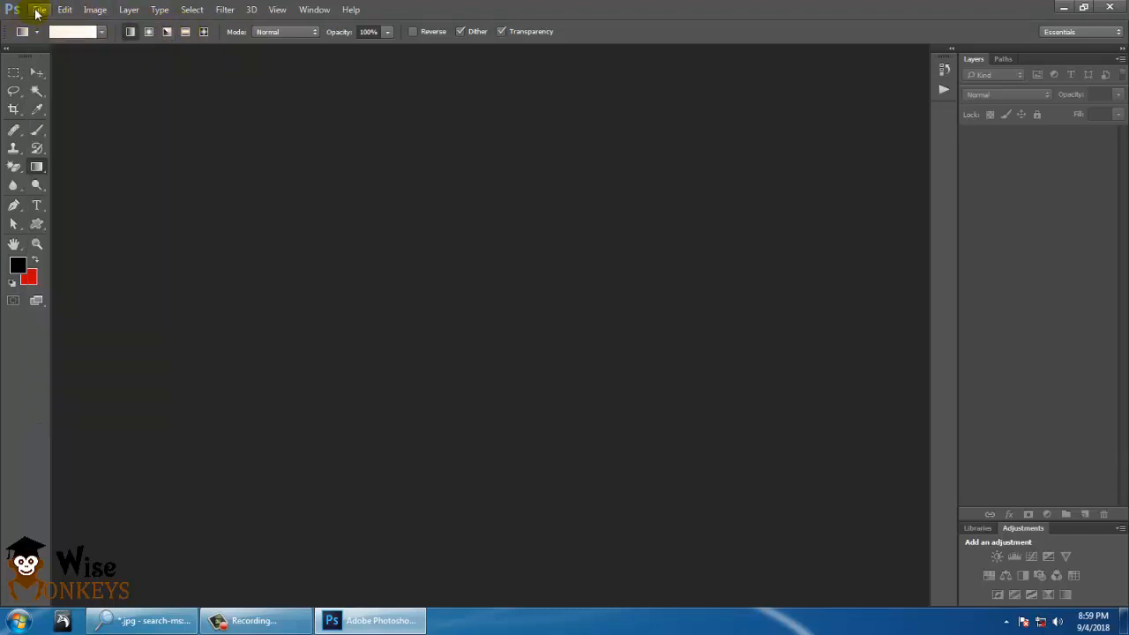
click(37, 10)
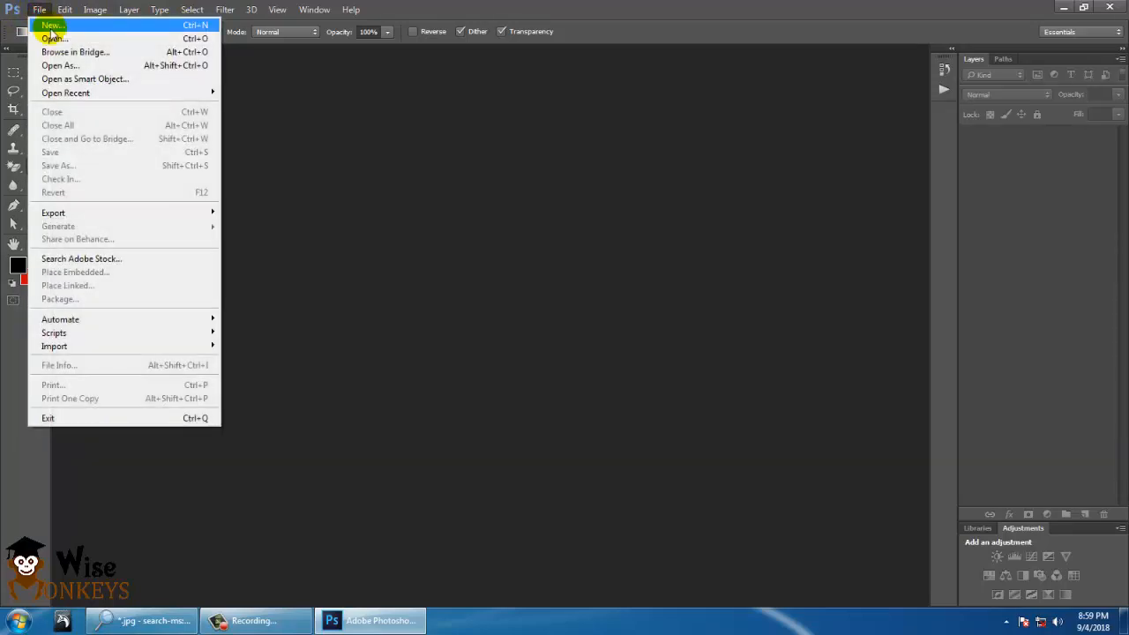
click(50, 27)
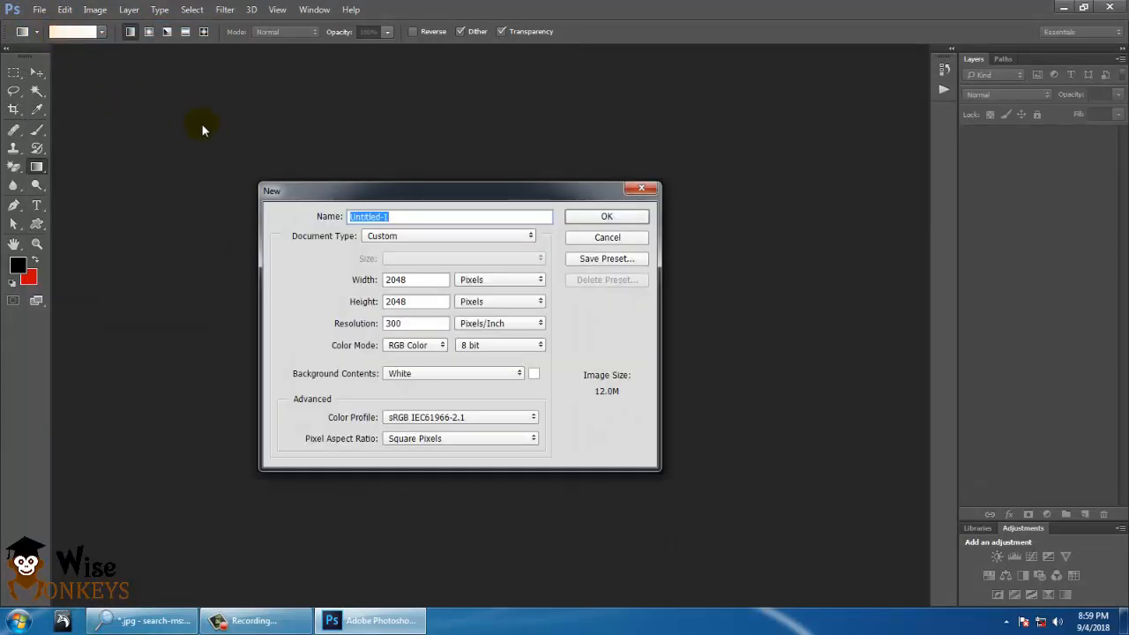
drag(444, 221, 115, 232)
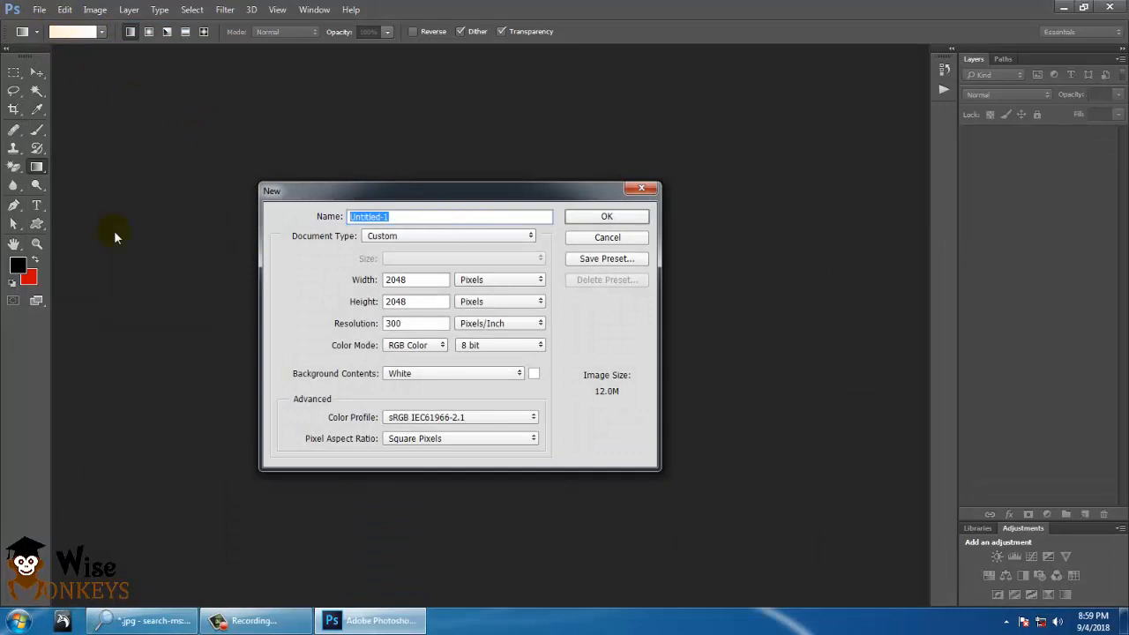
text(startr)
key(BackSpace)
key(BackSpace)
key(BackSpace)
key(BackSpace)
key(BackSpace)
text(basic_1)
Set the new document's type to International Paper with size A4.
click(385, 236)
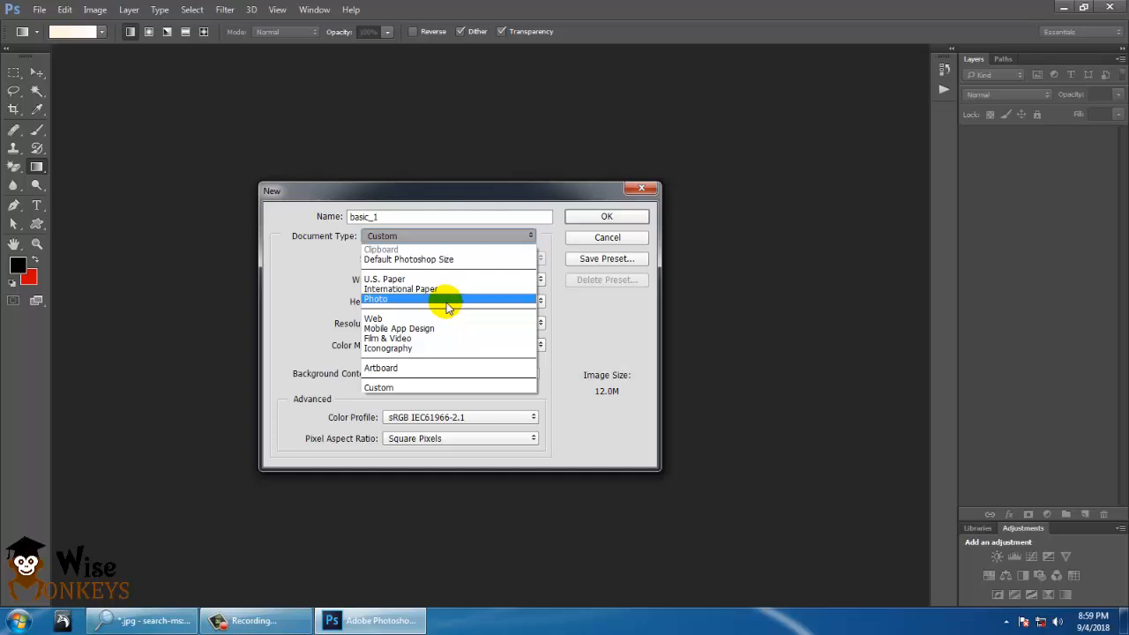
click(435, 289)
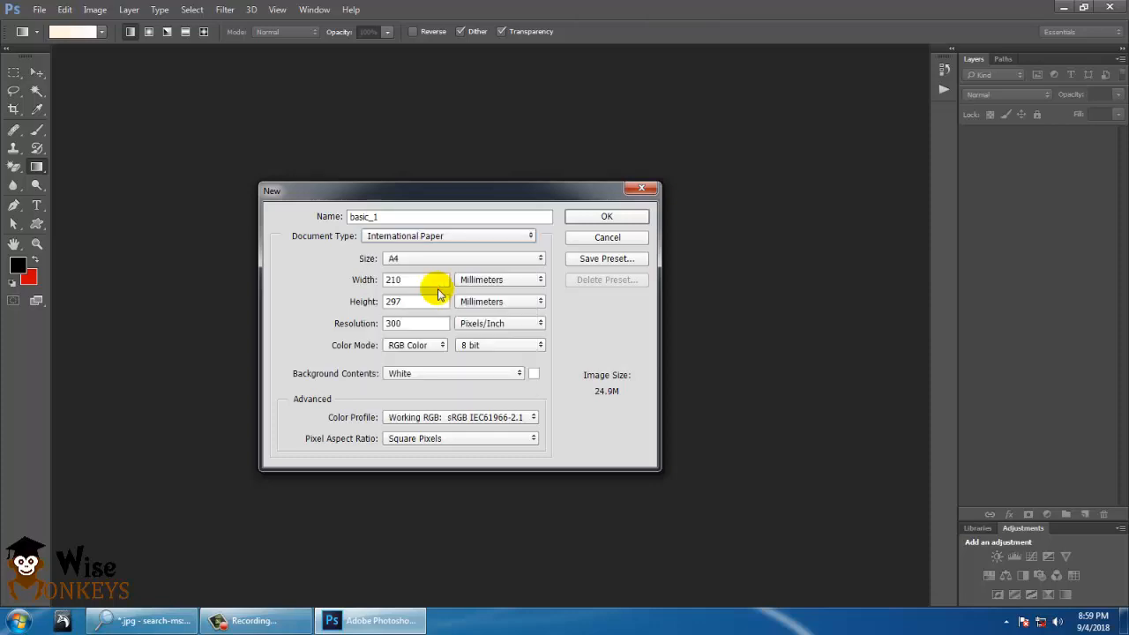
click(423, 259)
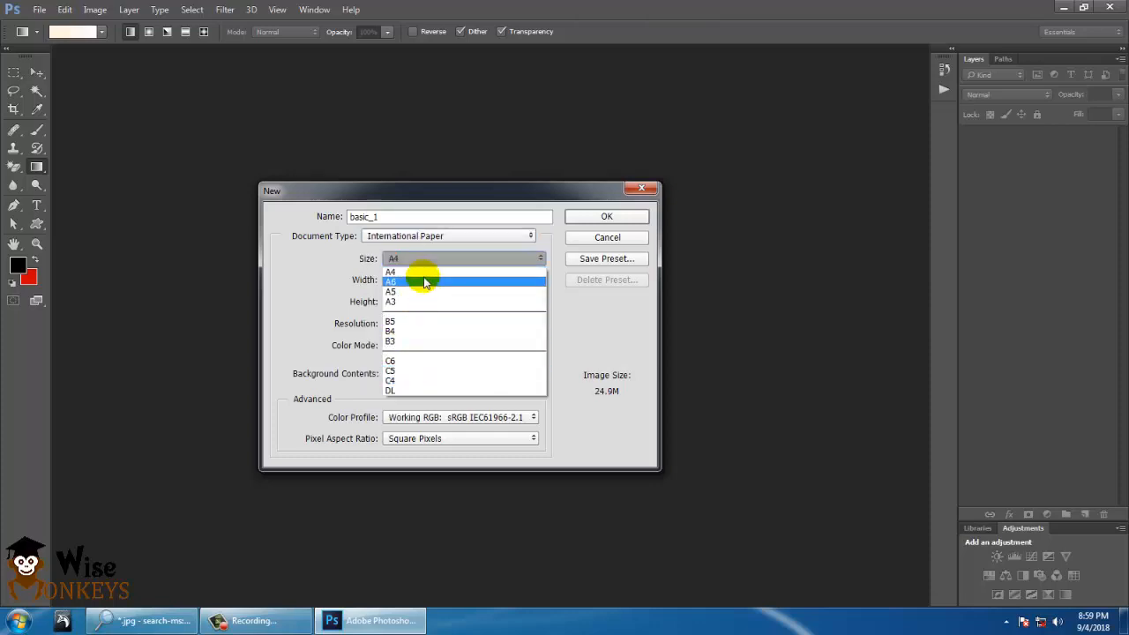
click(422, 256)
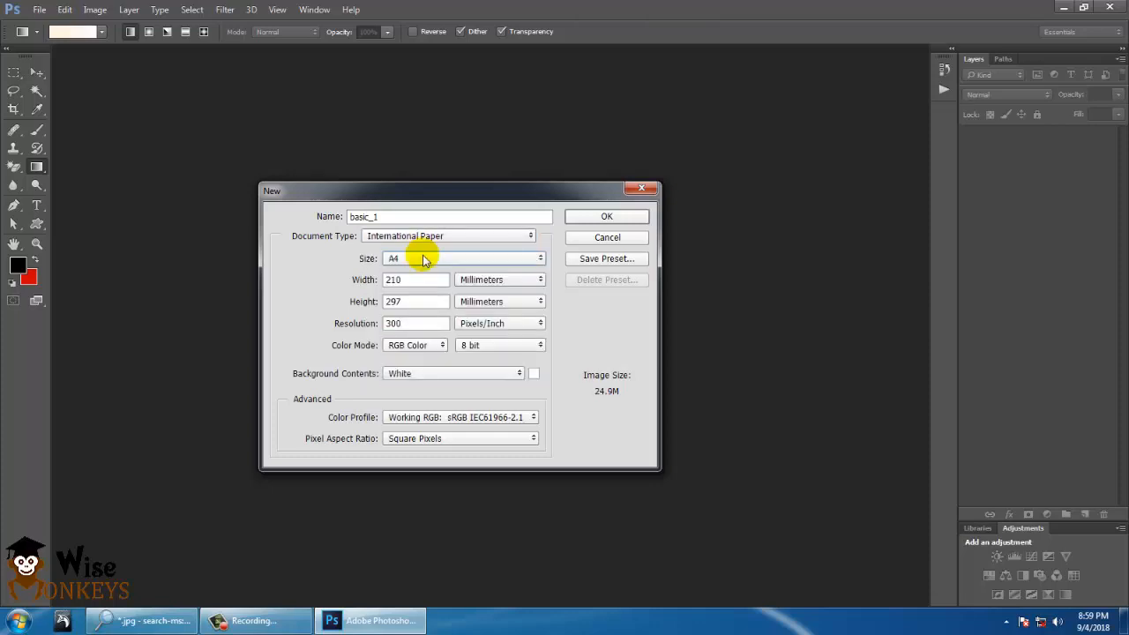
Try the Custom document type with the width measured in inches.
click(444, 240)
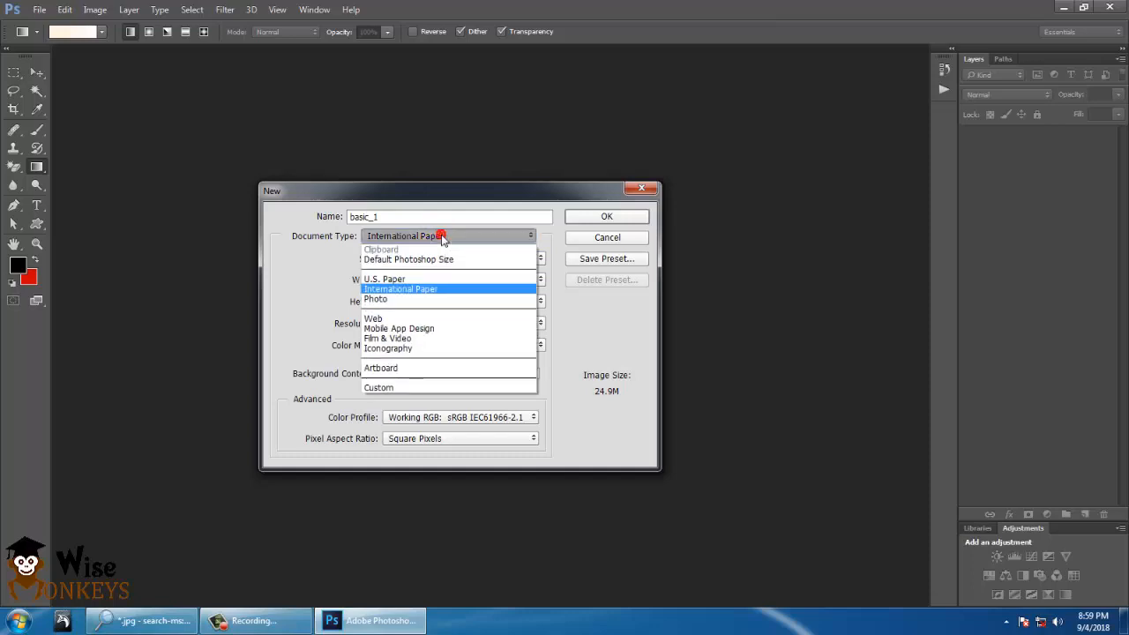
click(429, 385)
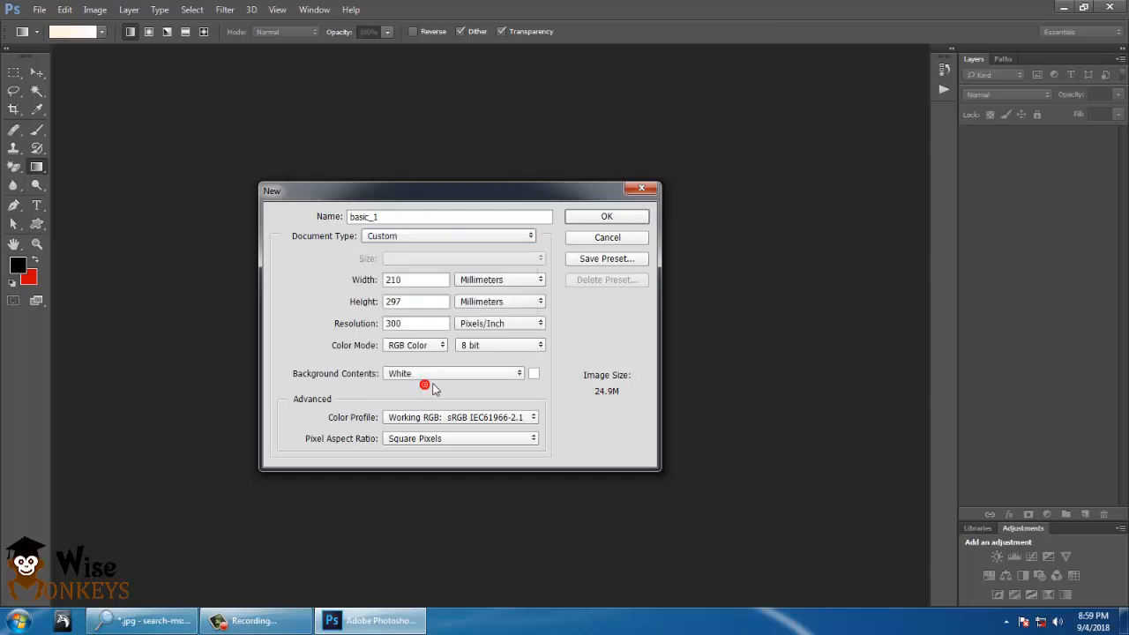
click(481, 280)
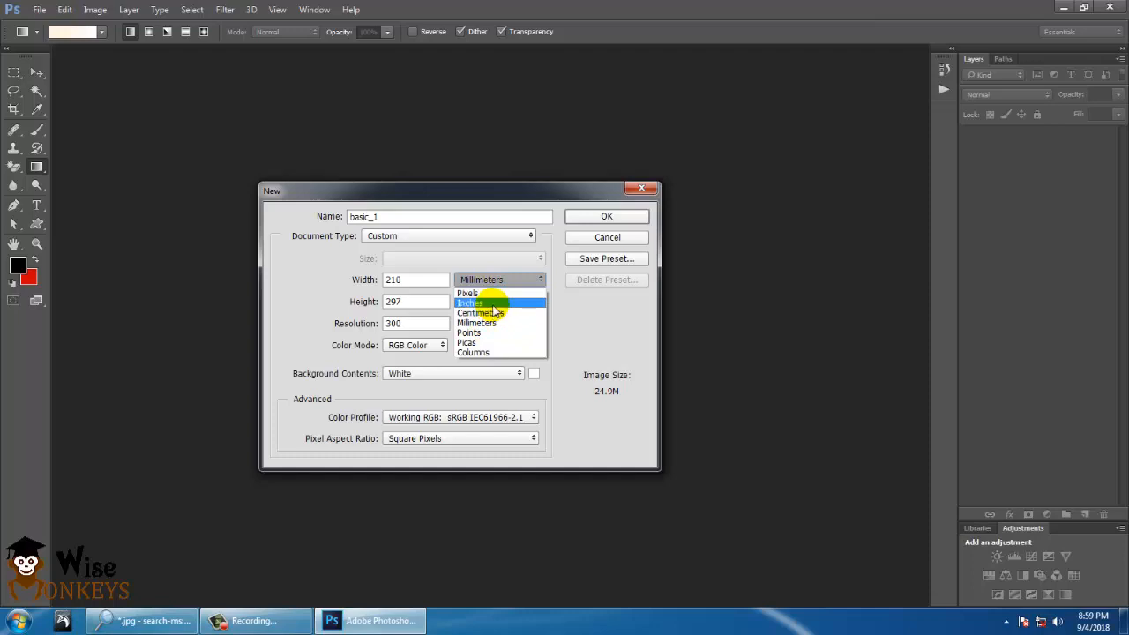
click(491, 303)
Choose the International Paper A4 preset again and set the resolution to 100 pixels/inch.
click(423, 237)
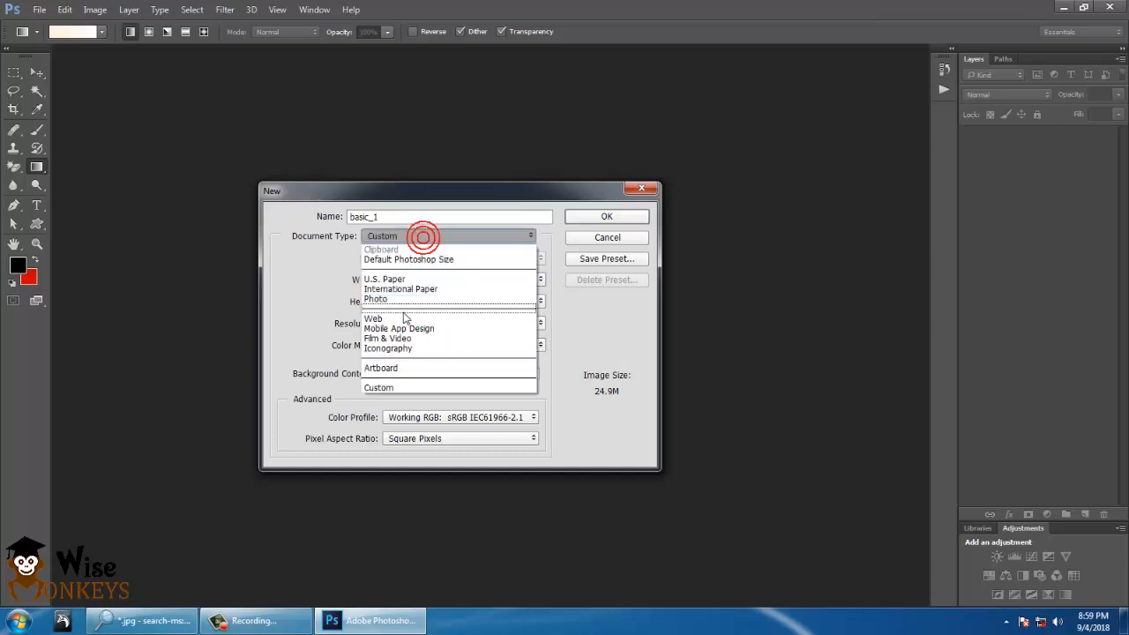
click(411, 288)
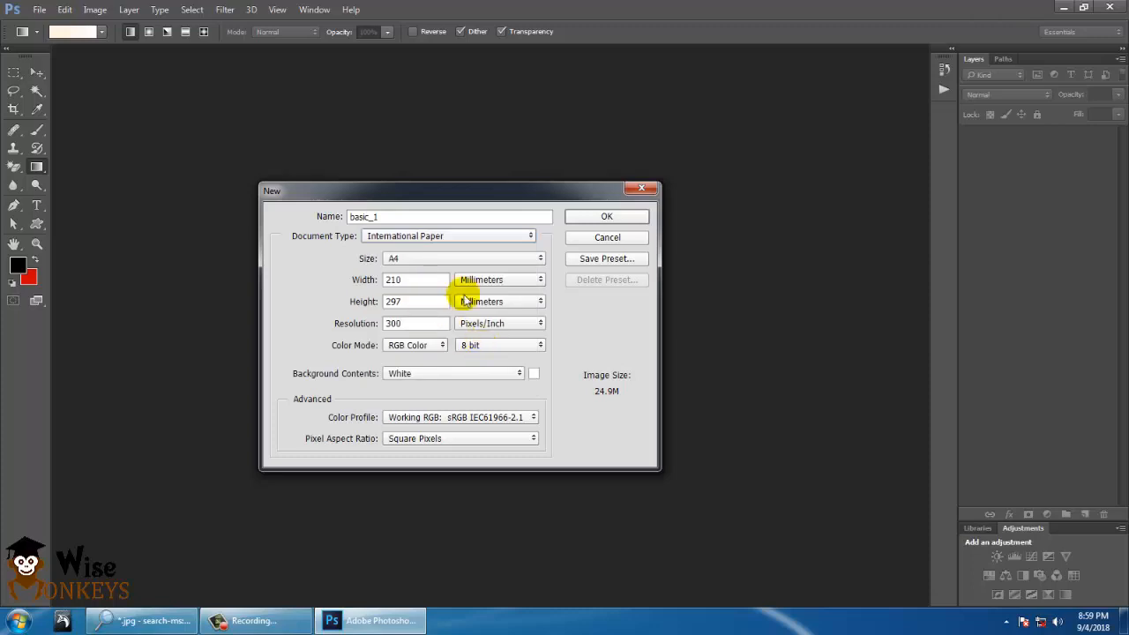
double_click(432, 323)
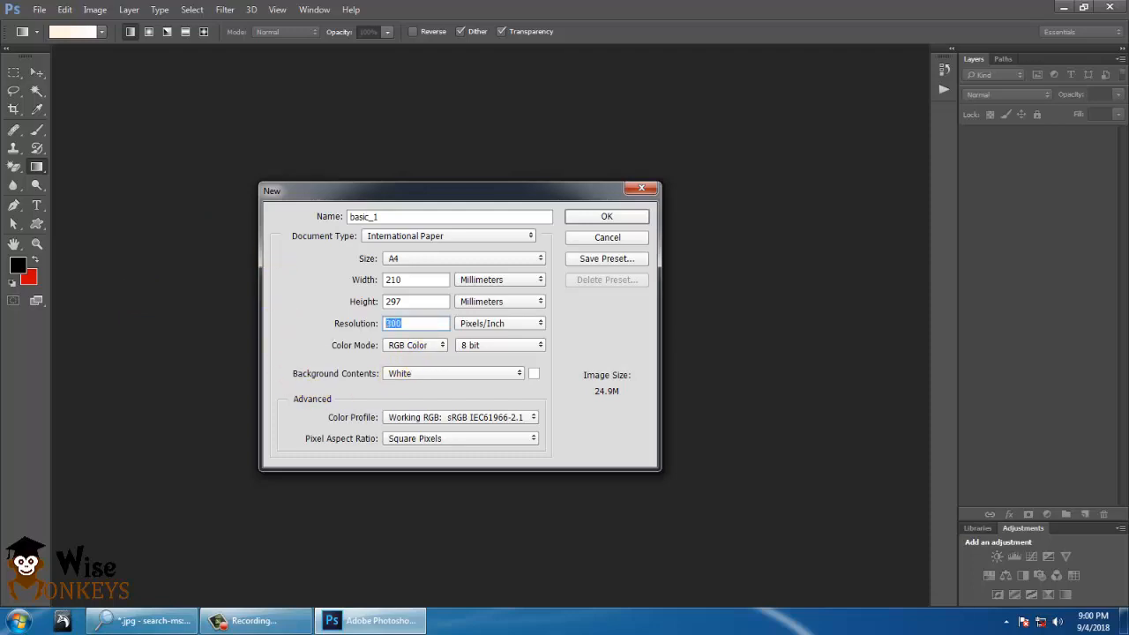
text(100)
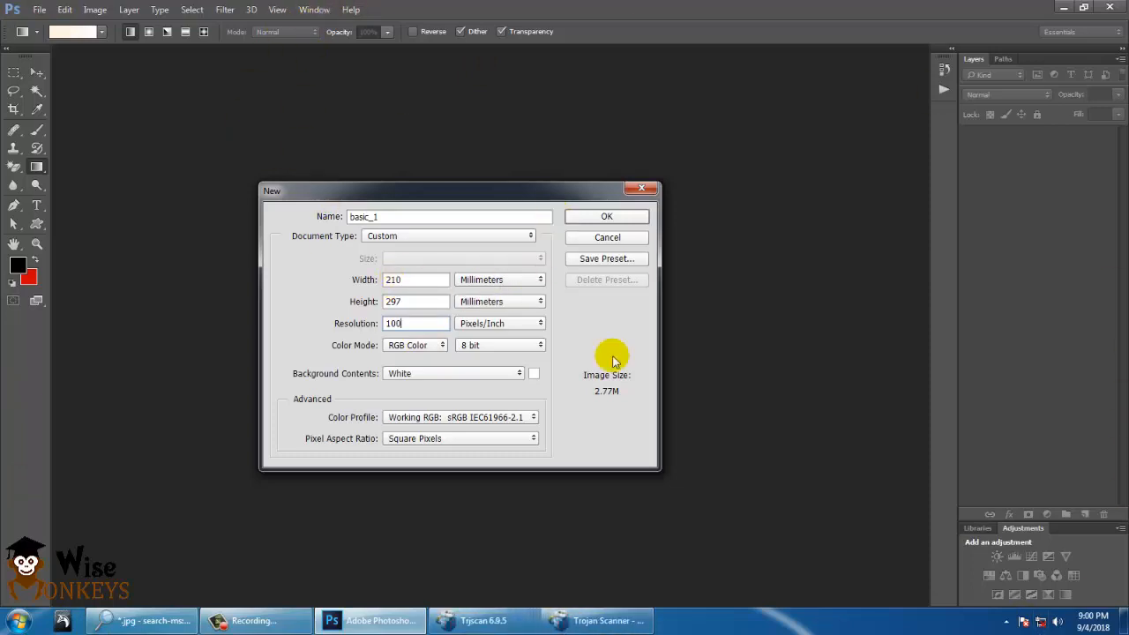
Close the Trojan Scanner window and cancel the running FastScan.
right_click(583, 620)
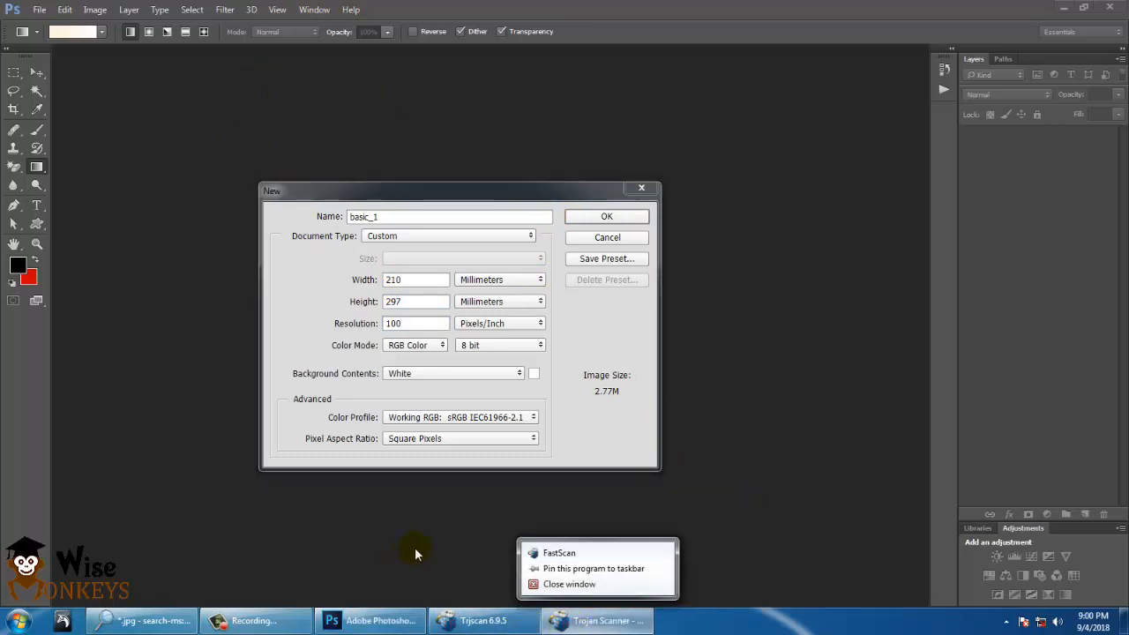
click(402, 517)
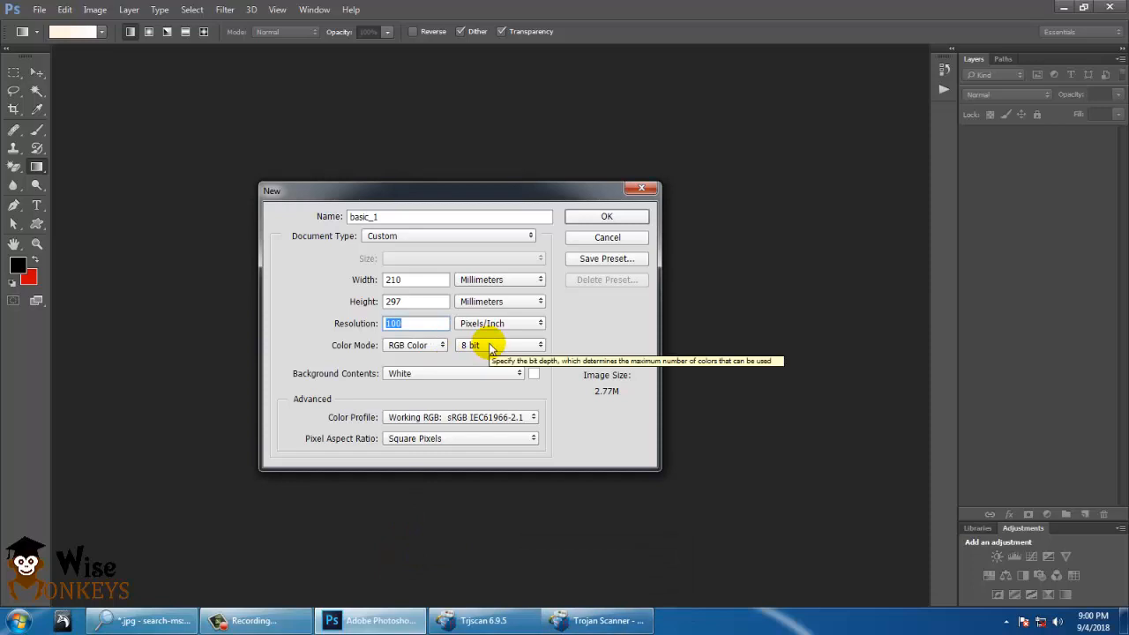
right_click(613, 620)
click(618, 593)
click(334, 345)
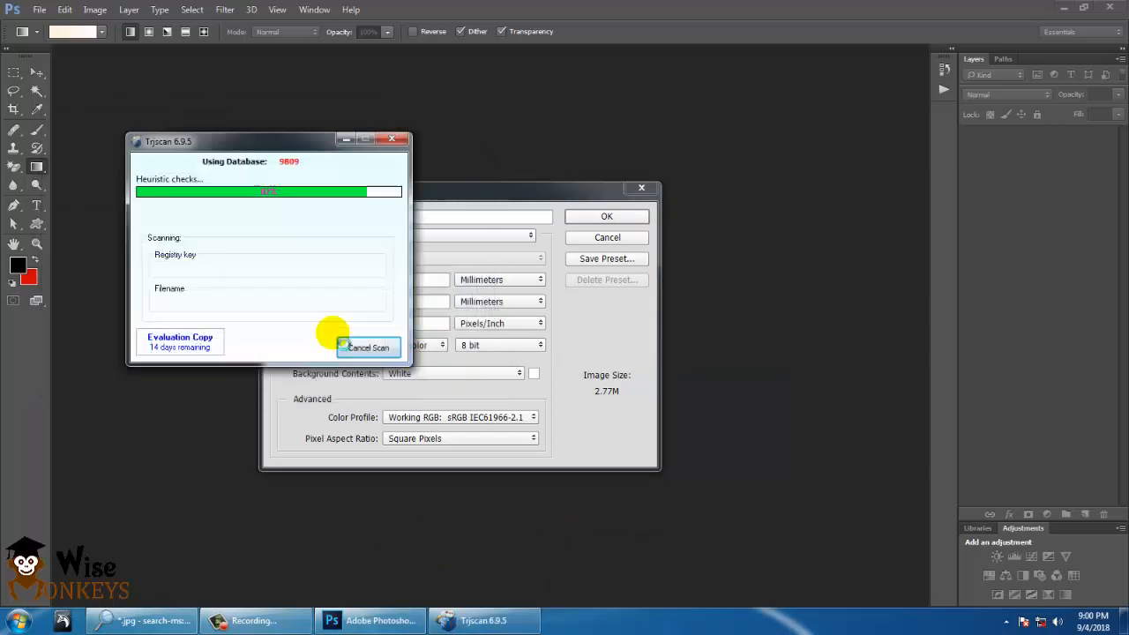
click(368, 345)
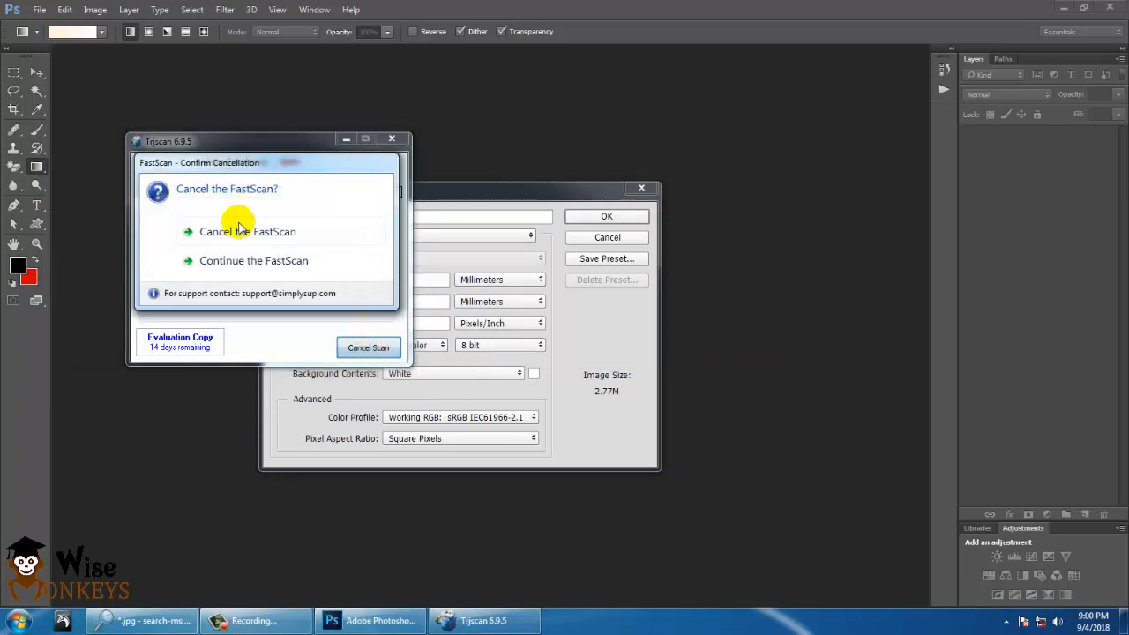
click(264, 231)
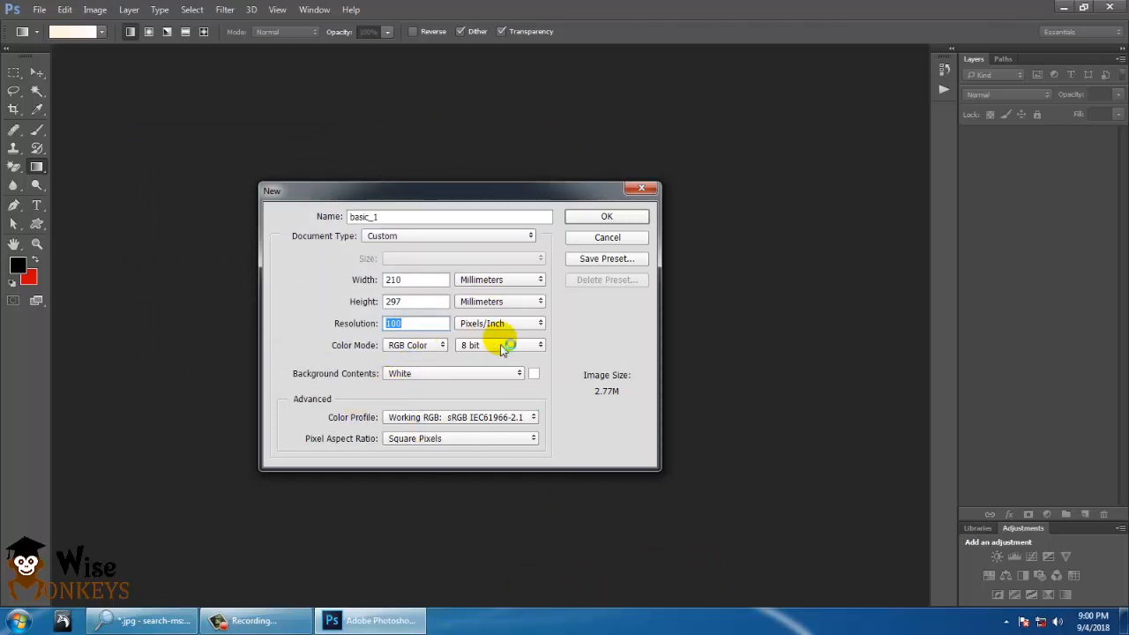
Close the Trojan Remover window covering the new document dialog.
click(427, 373)
click(427, 385)
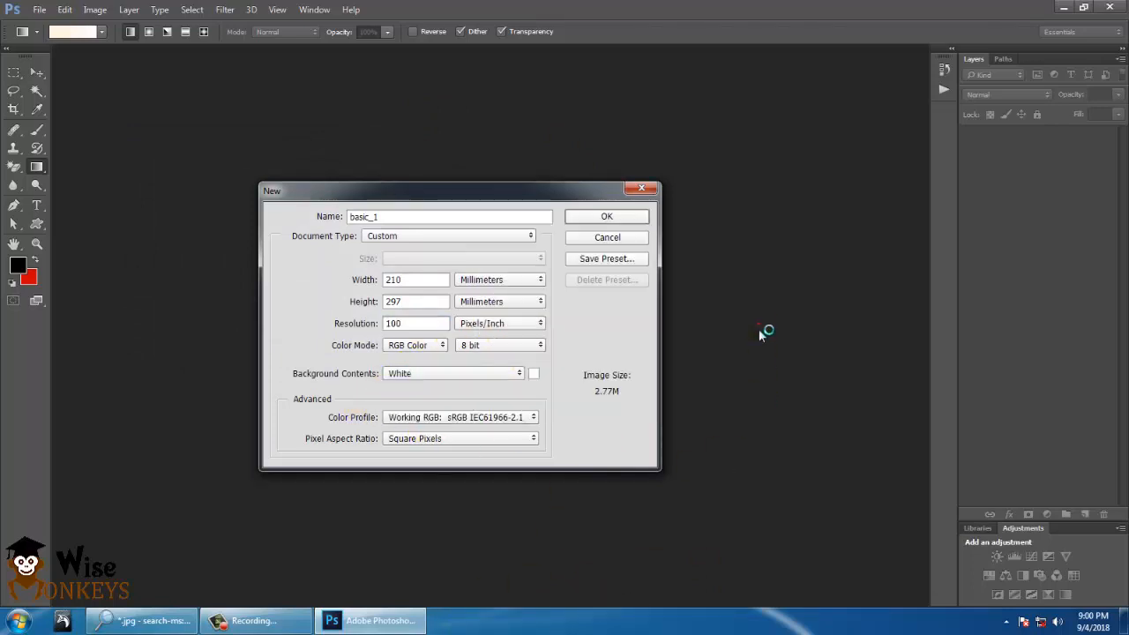
click(450, 375)
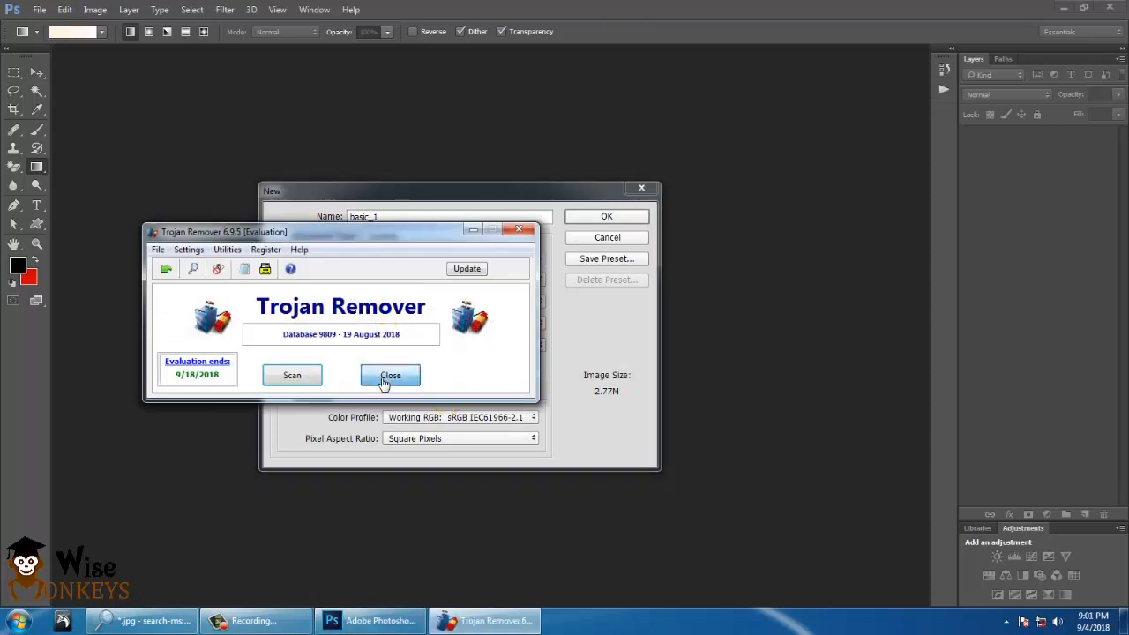
click(378, 377)
Set the background contents to Transparent and create the document.
click(422, 374)
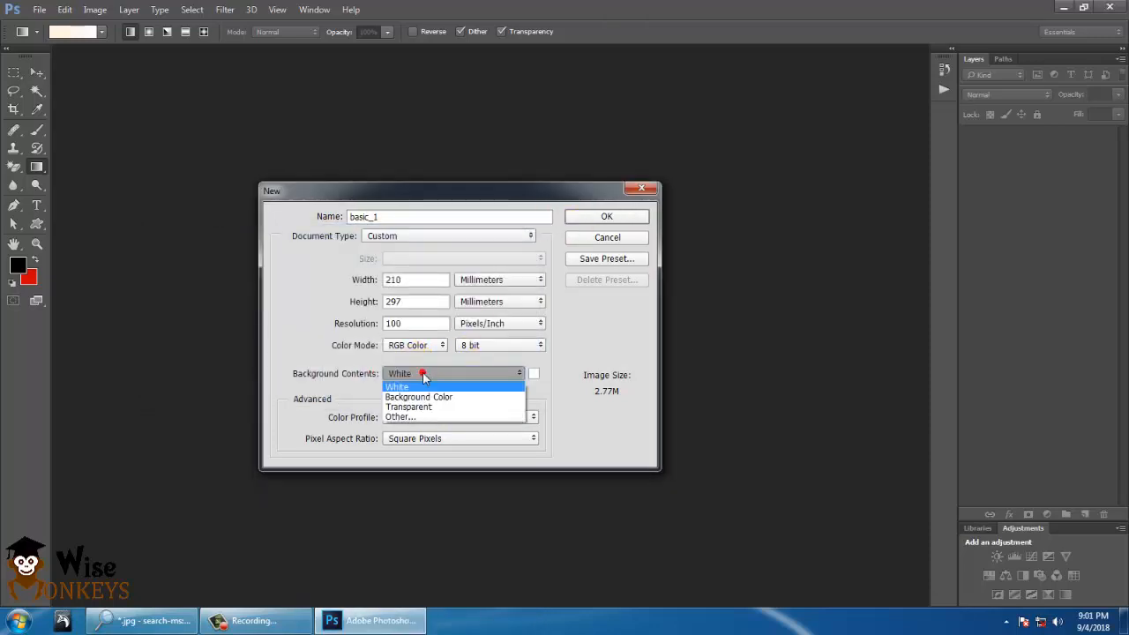
click(426, 407)
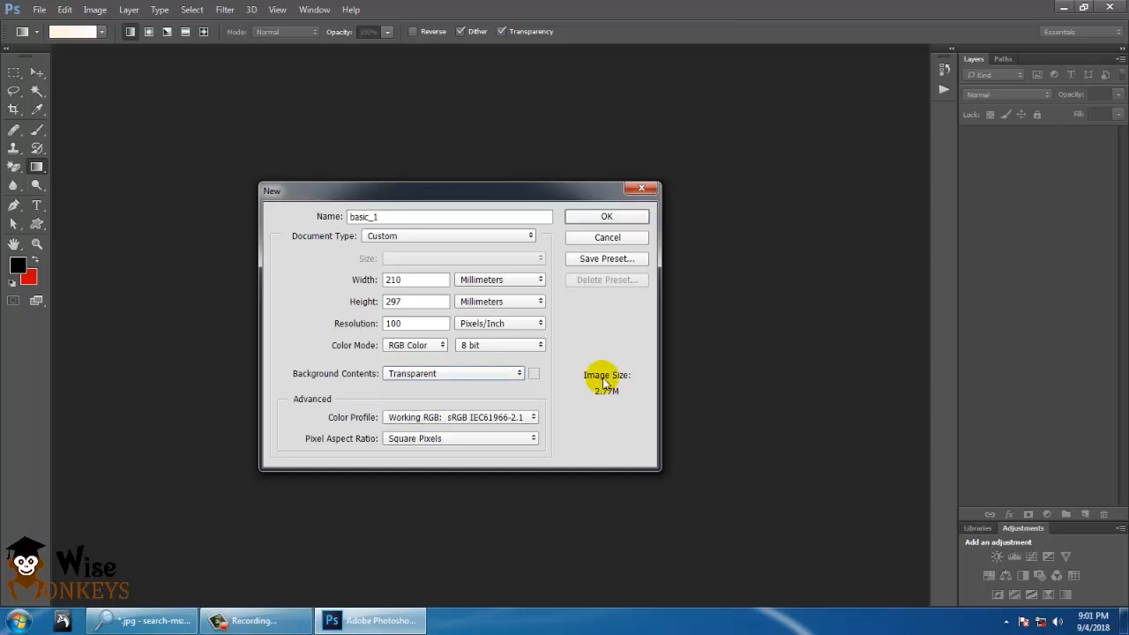
click(628, 218)
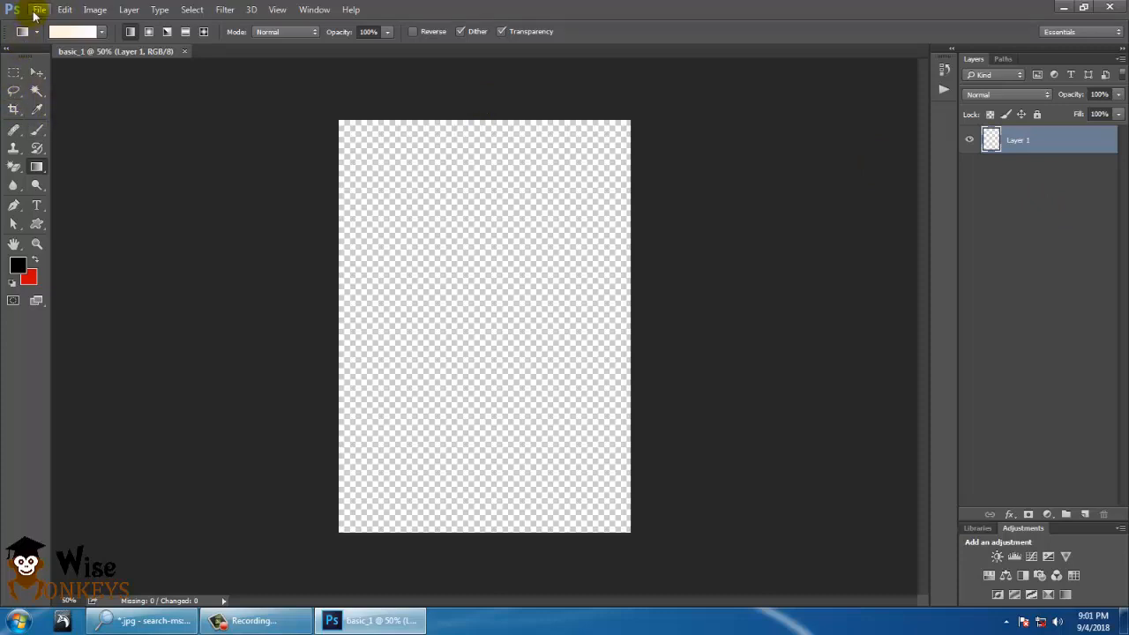
Make a wide rectangular marquee selection in the canvas's upper half and fill it with black using the Paint Bucket tool.
click(14, 71)
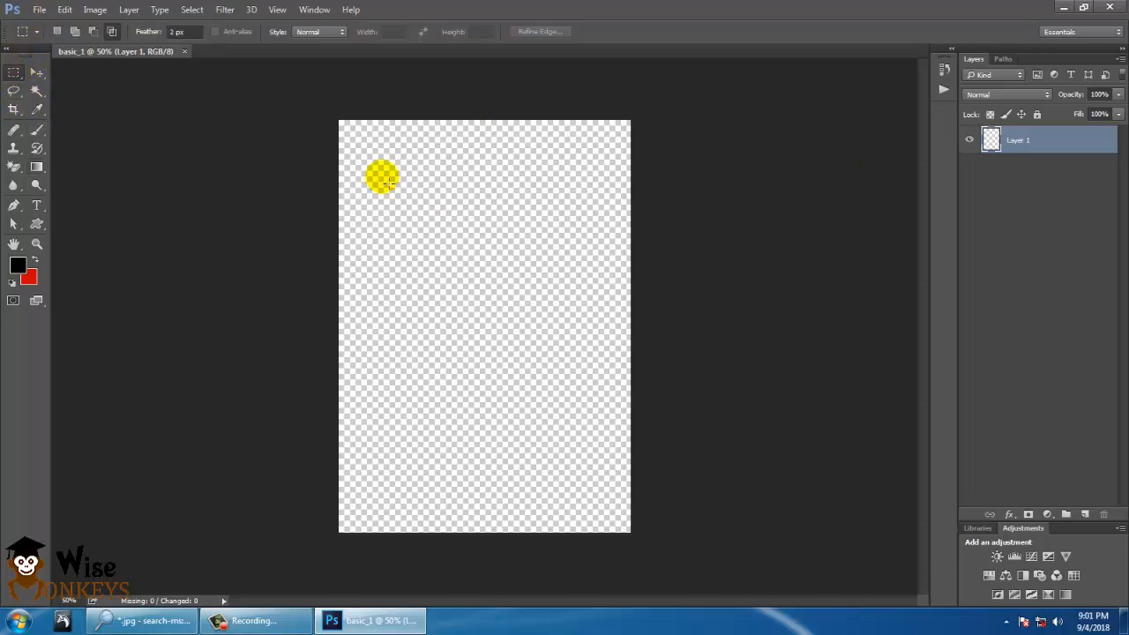
drag(382, 177, 588, 331)
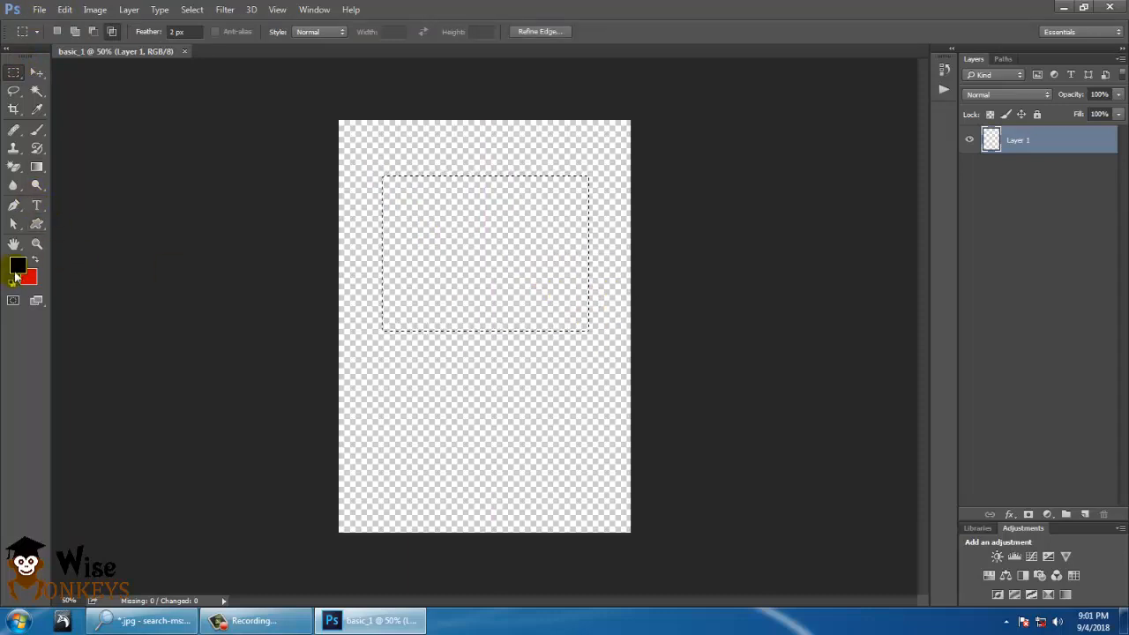
drag(36, 166, 71, 173)
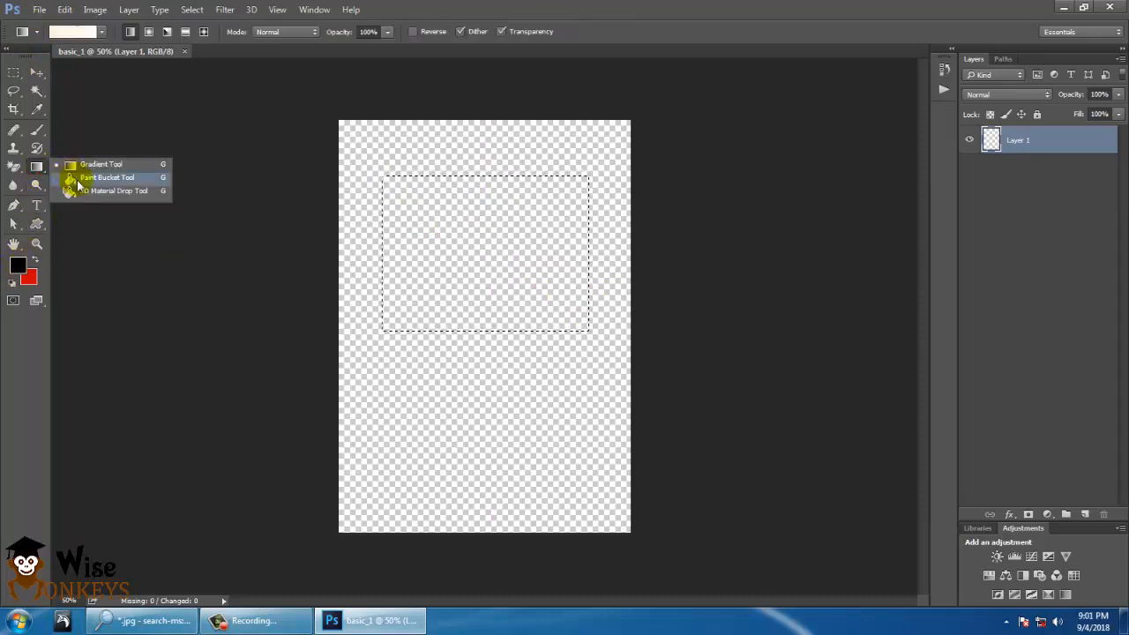
click(70, 172)
click(466, 286)
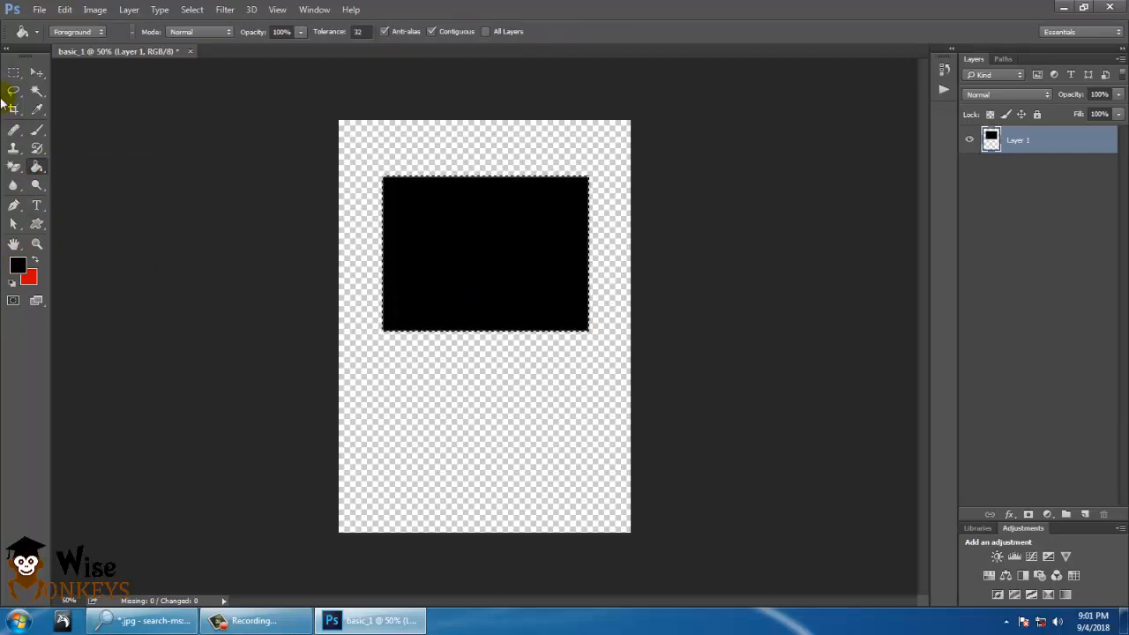
Switch to the Move tool and deselect the black rectangle.
click(37, 73)
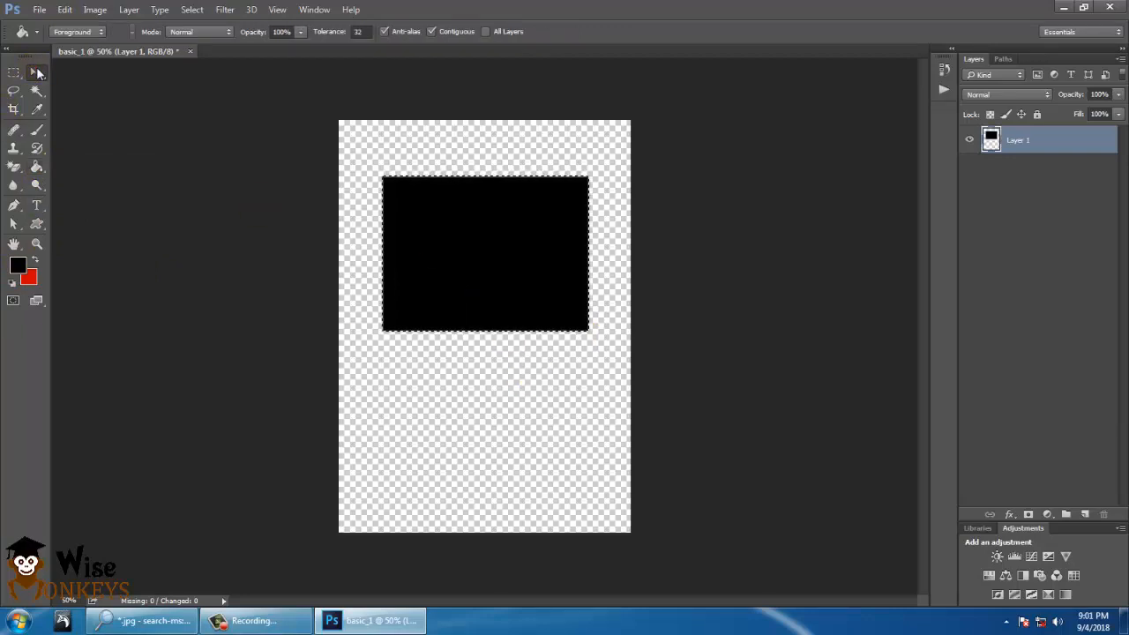
click(192, 9)
click(228, 42)
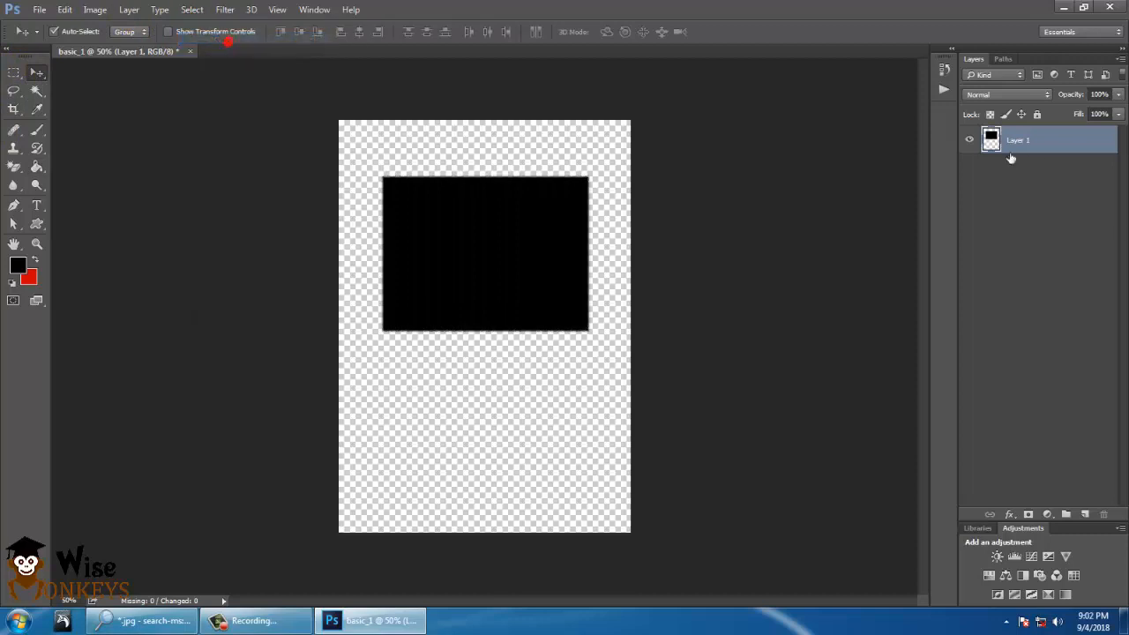
Toggle Layer 1's visibility off and on twice to see its effect on the black rectangle.
click(970, 140)
click(970, 140)
click(971, 140)
click(970, 140)
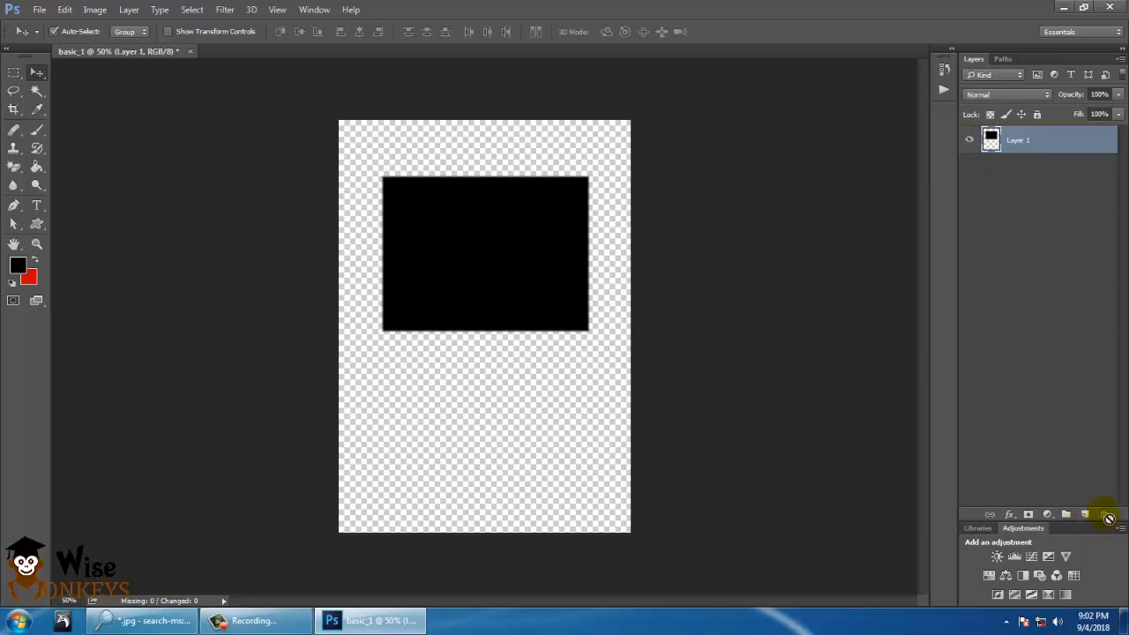
Add a new layer and fill a rectangular marquee overlapping the black rectangle's lower-right corner with red using the Paint Bucket tool.
click(1087, 515)
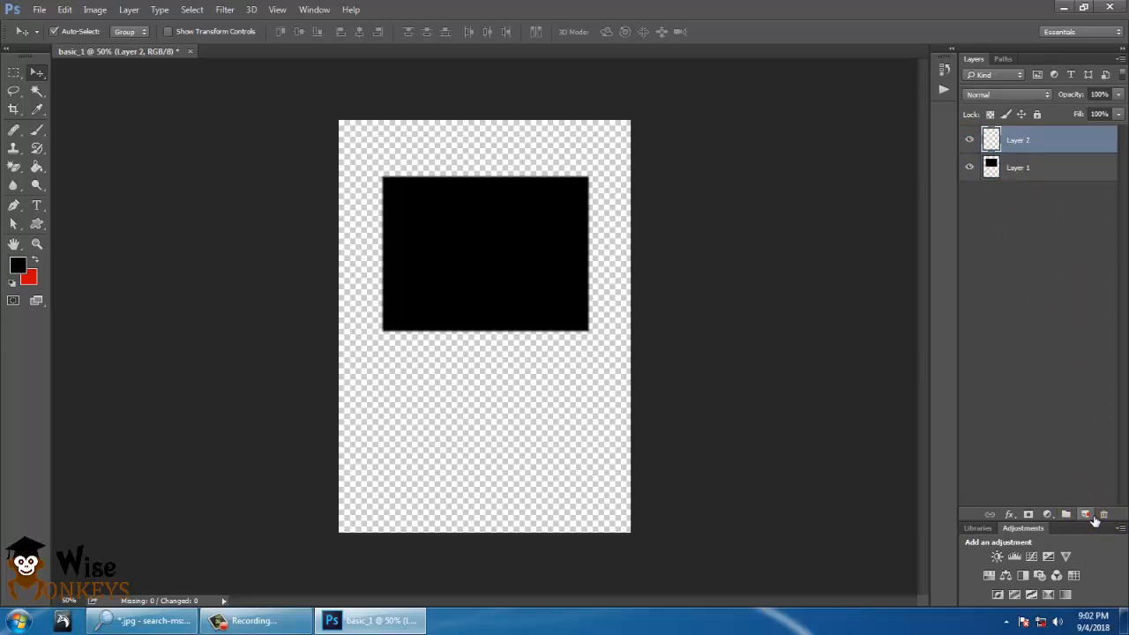
click(13, 71)
drag(431, 266, 610, 435)
click(36, 259)
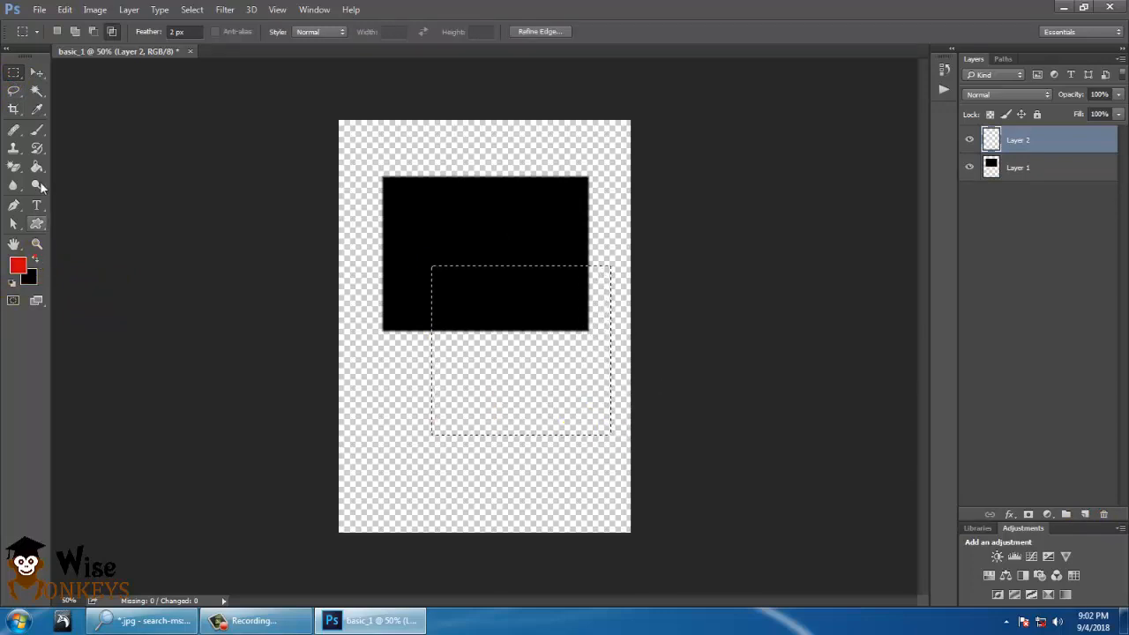
click(37, 166)
click(435, 358)
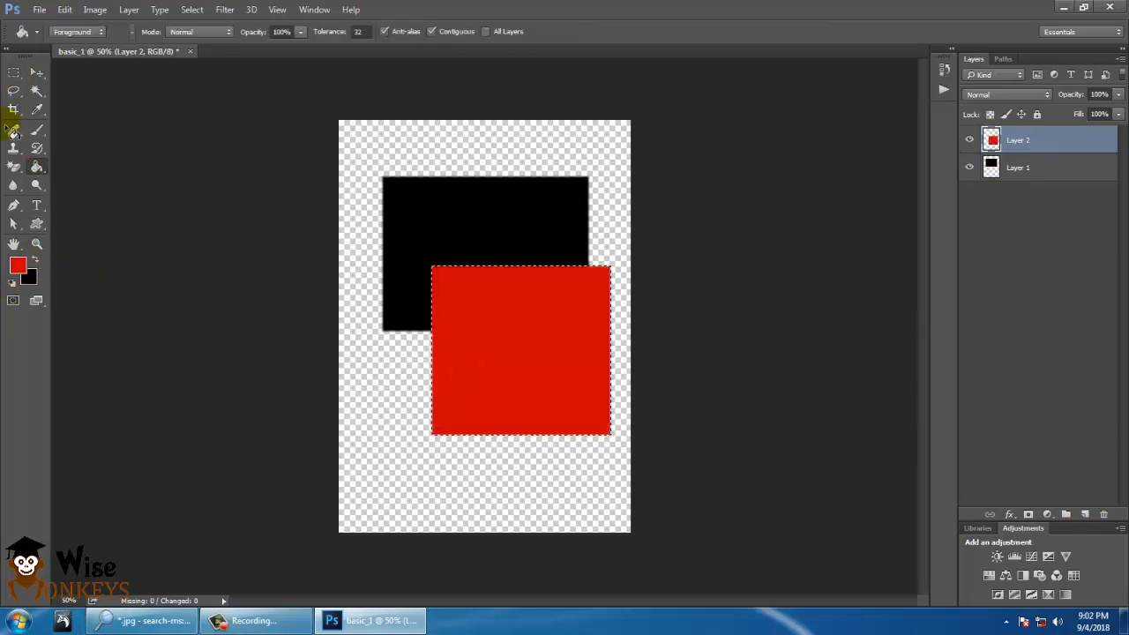
Switch to the Move tool and deselect the red rectangle.
click(36, 71)
click(191, 9)
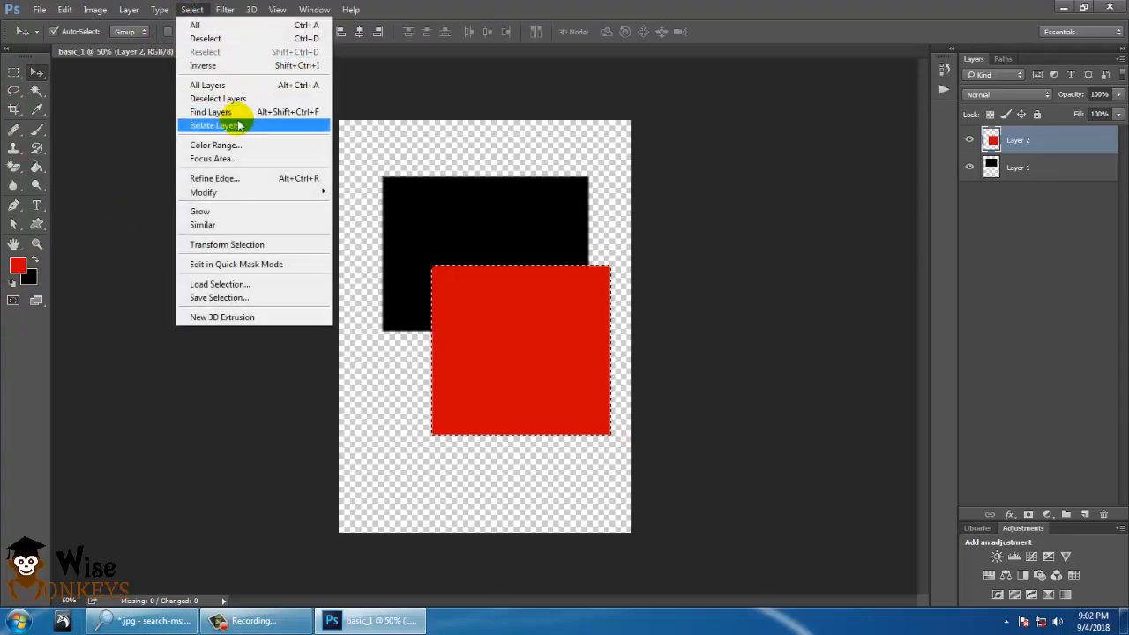
click(236, 38)
Hide and show Layer 2 and Layer 1 in turn to see which rectangle each contains.
click(969, 139)
click(969, 140)
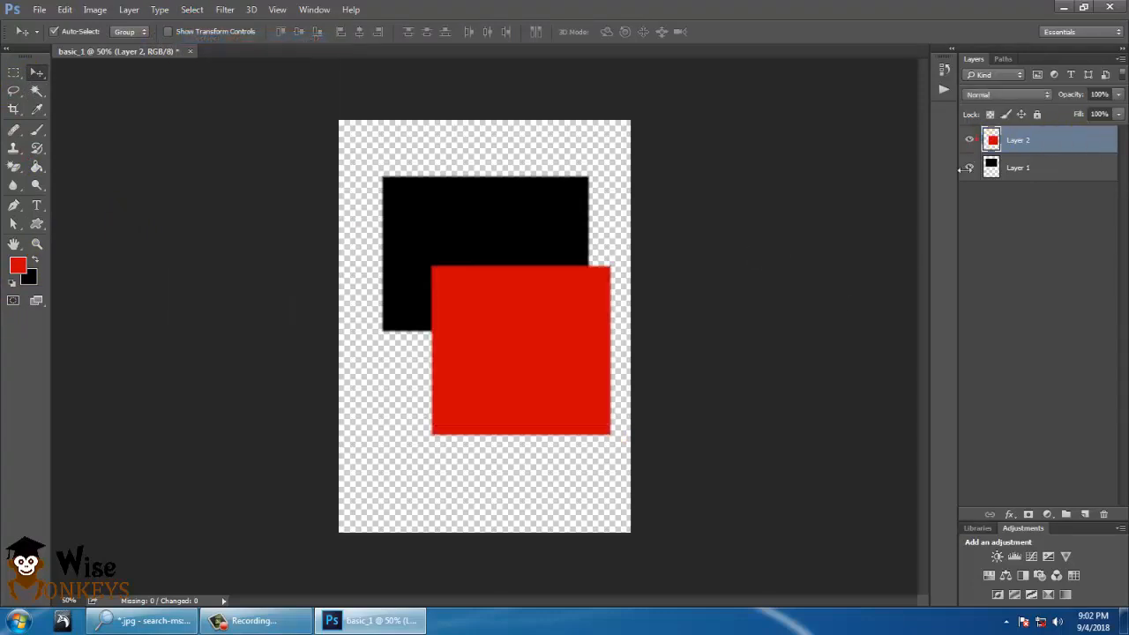
click(969, 168)
click(969, 167)
Swap the stacking order of Layer 2 and Layer 1 and back, and delete Layer 1 with the black rectangle.
drag(1023, 143, 1031, 209)
drag(1035, 143, 1036, 204)
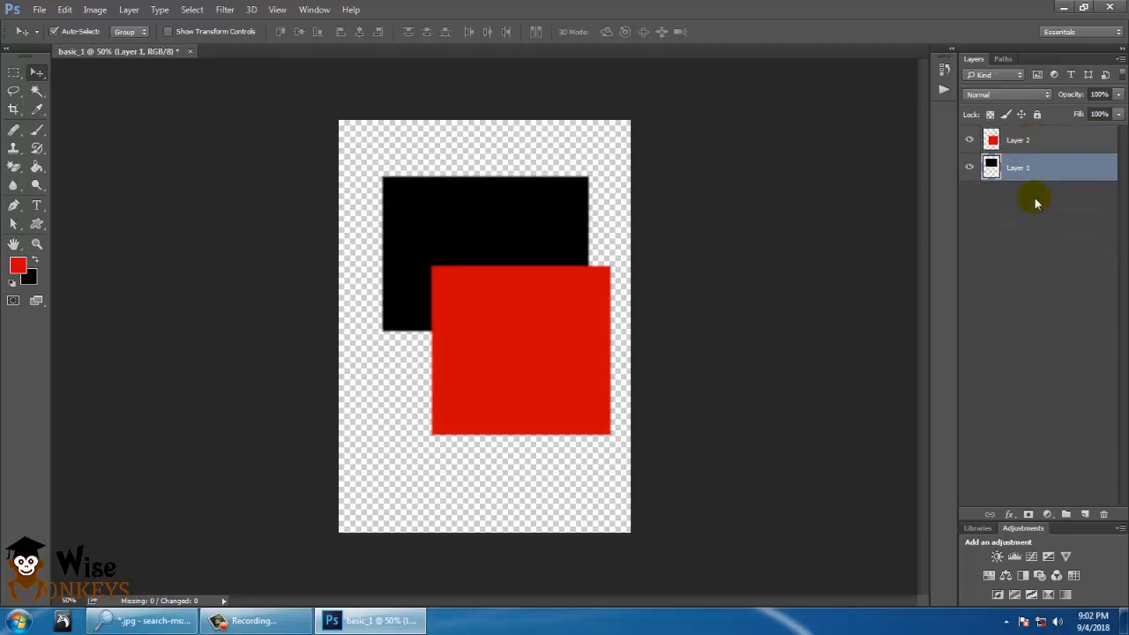
click(1107, 519)
click(554, 235)
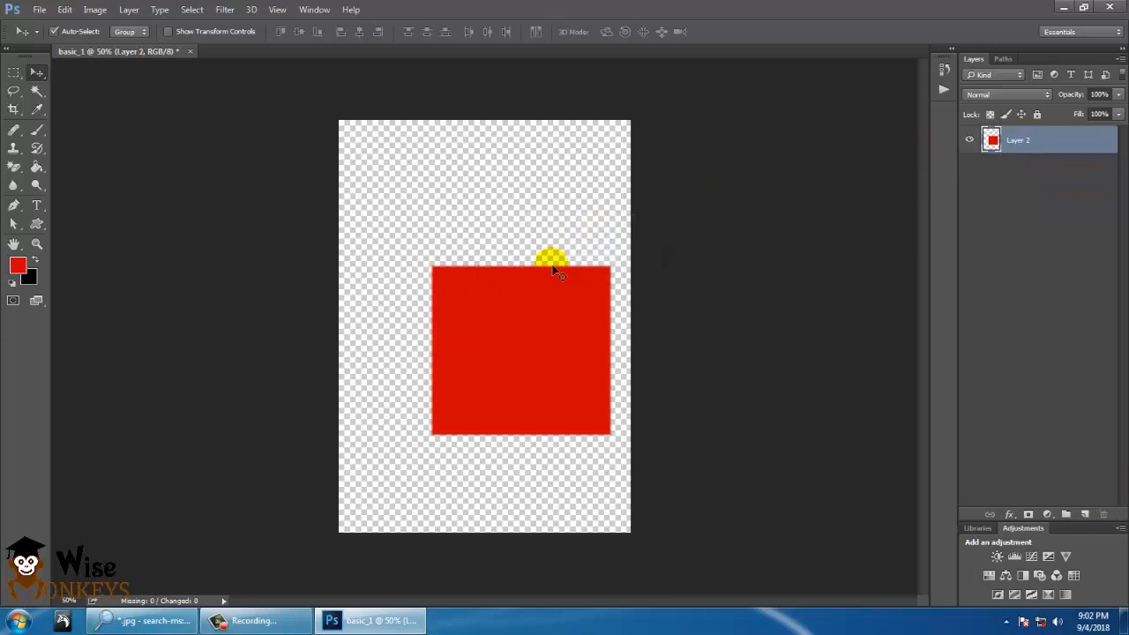
On Layer 2, make a rectangular marquee overlapping the red rectangle's upper-left corner and fill its empty area with black using the Paint Bucket.
click(13, 71)
click(374, 190)
drag(374, 190, 563, 357)
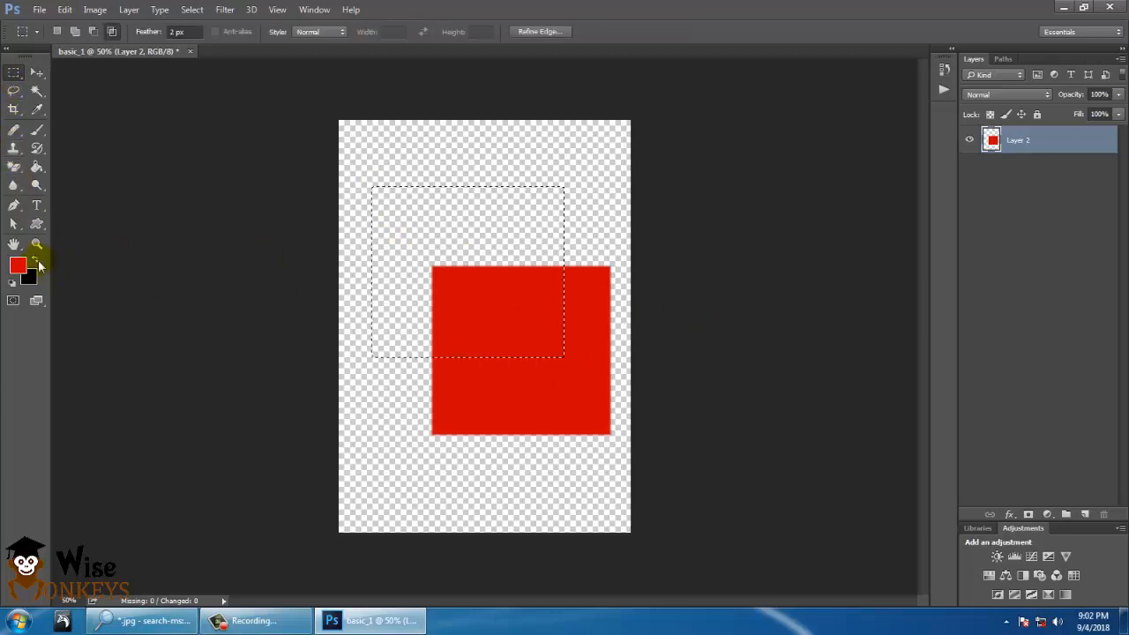
click(35, 258)
click(37, 167)
click(385, 234)
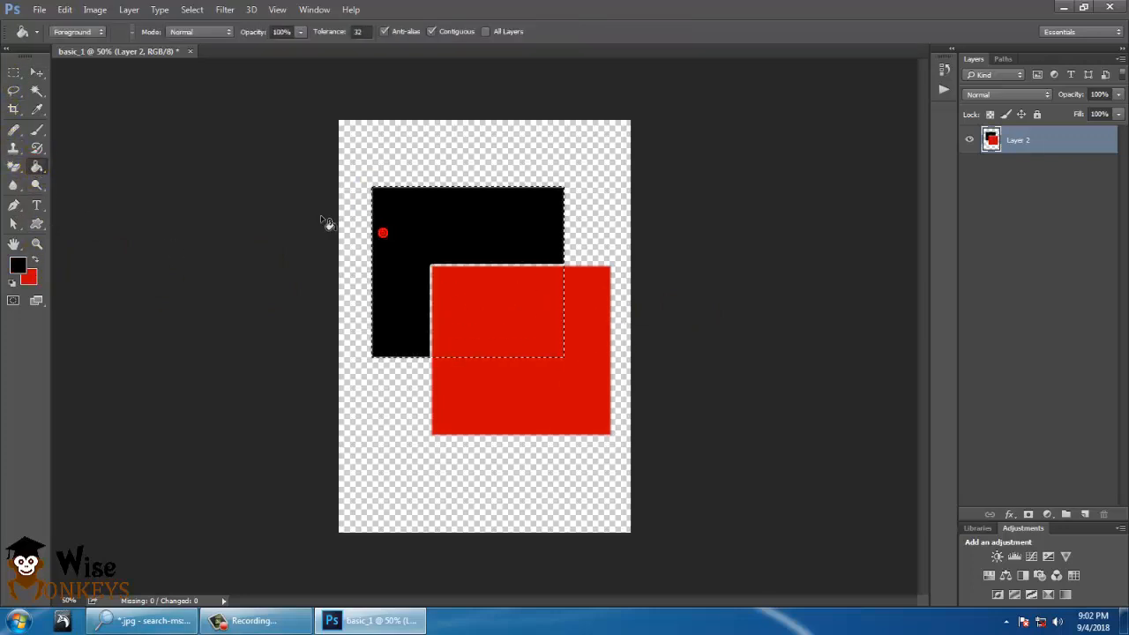
Deselect the black area and shift the combined black and red artwork slightly with the Move tool.
click(35, 74)
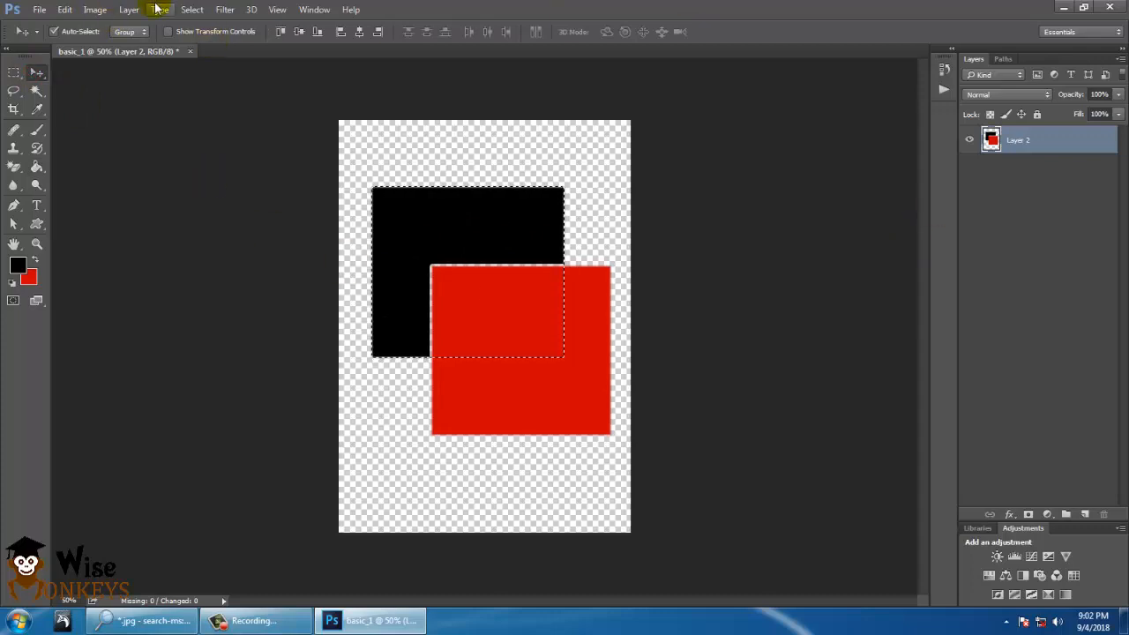
click(191, 10)
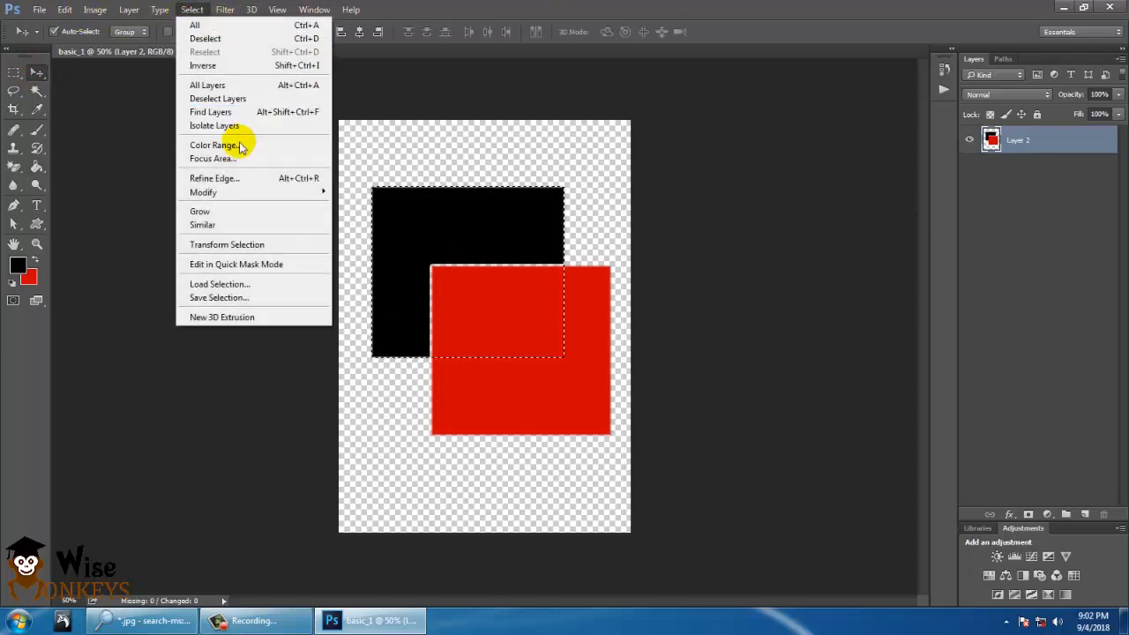
click(234, 39)
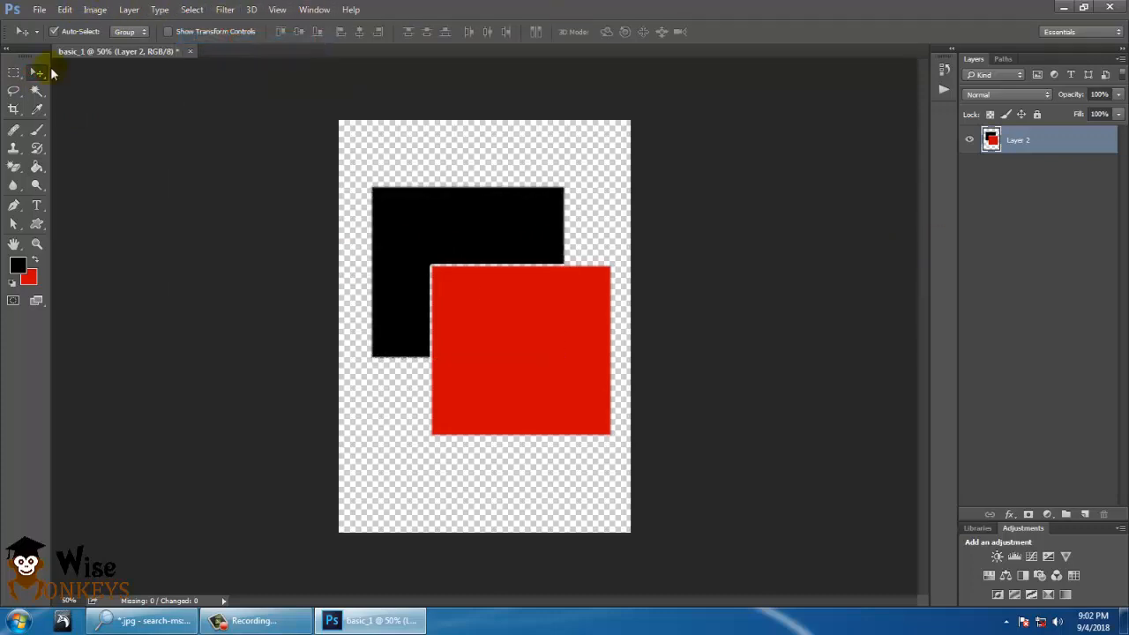
mouse_move(520, 241)
mouse_down()
mouse_move(456, 297)
mouse_move(453, 253)
mouse_move(501, 231)
mouse_up()
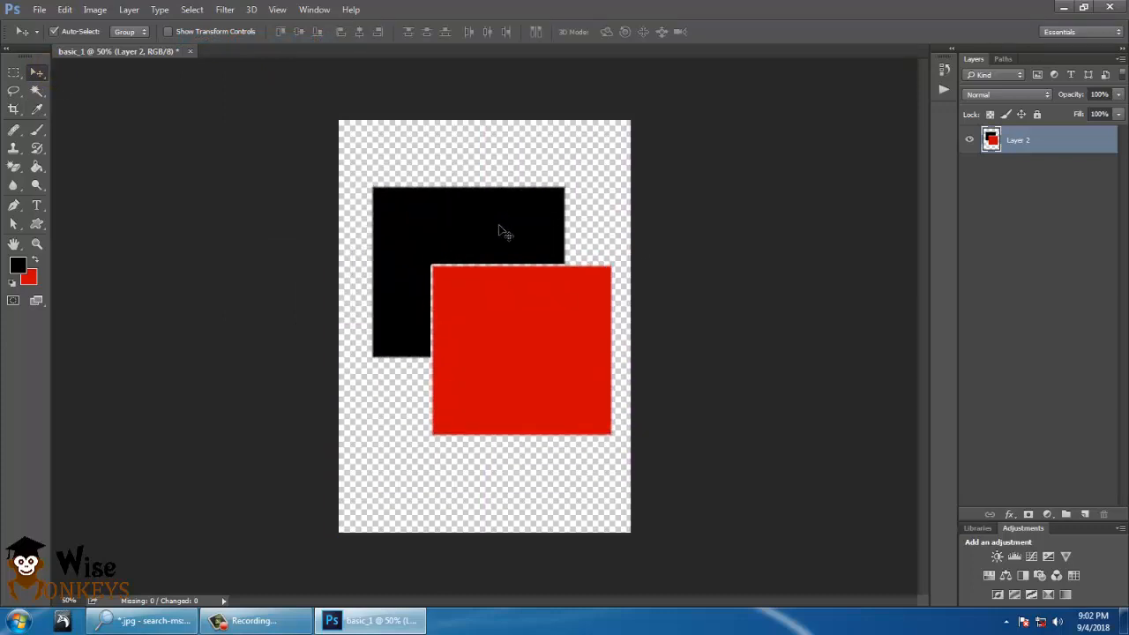
Toggle Layer 2's visibility off and on to check that both shapes share the layer.
click(970, 142)
click(971, 141)
click(971, 142)
click(970, 142)
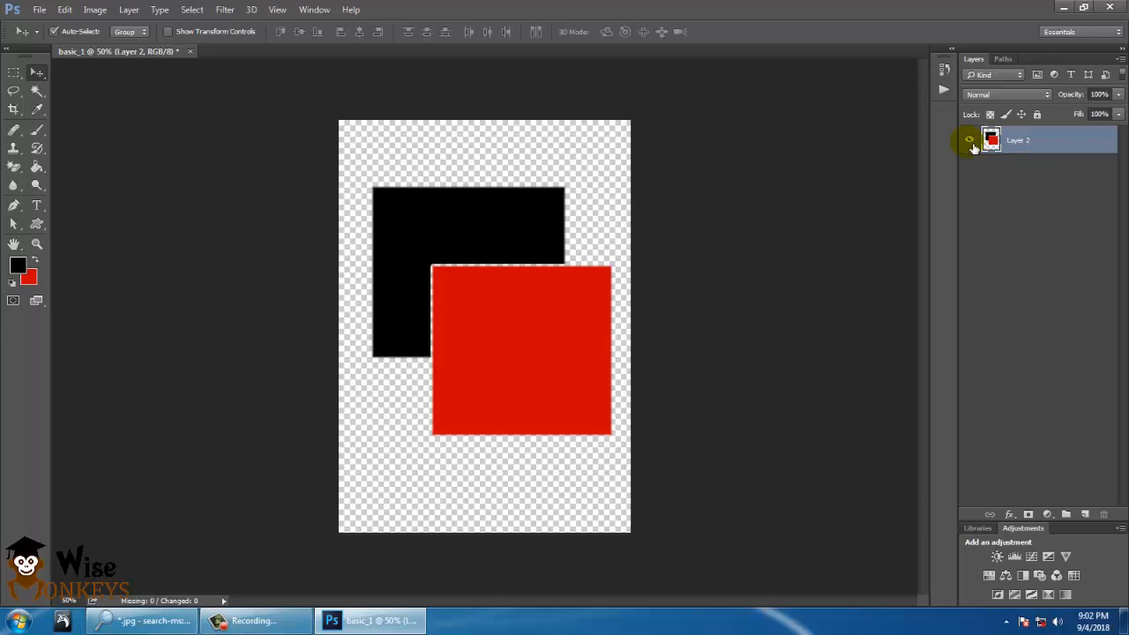
Rename Layer 2 as new 1.
double_click(1034, 144)
text(new 1)
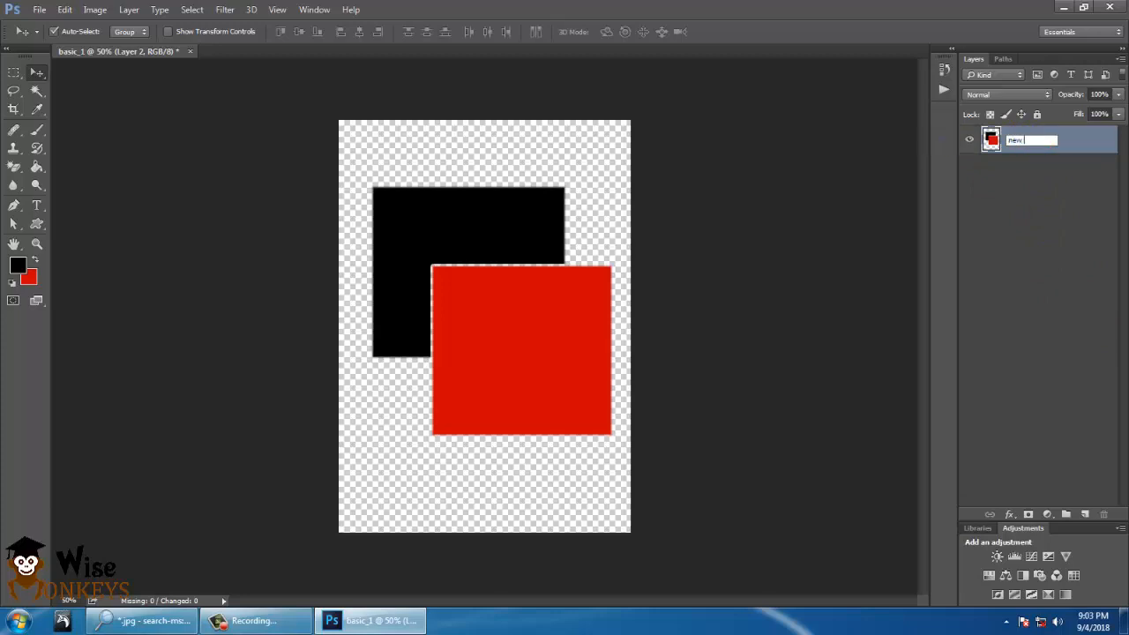
click(1038, 211)
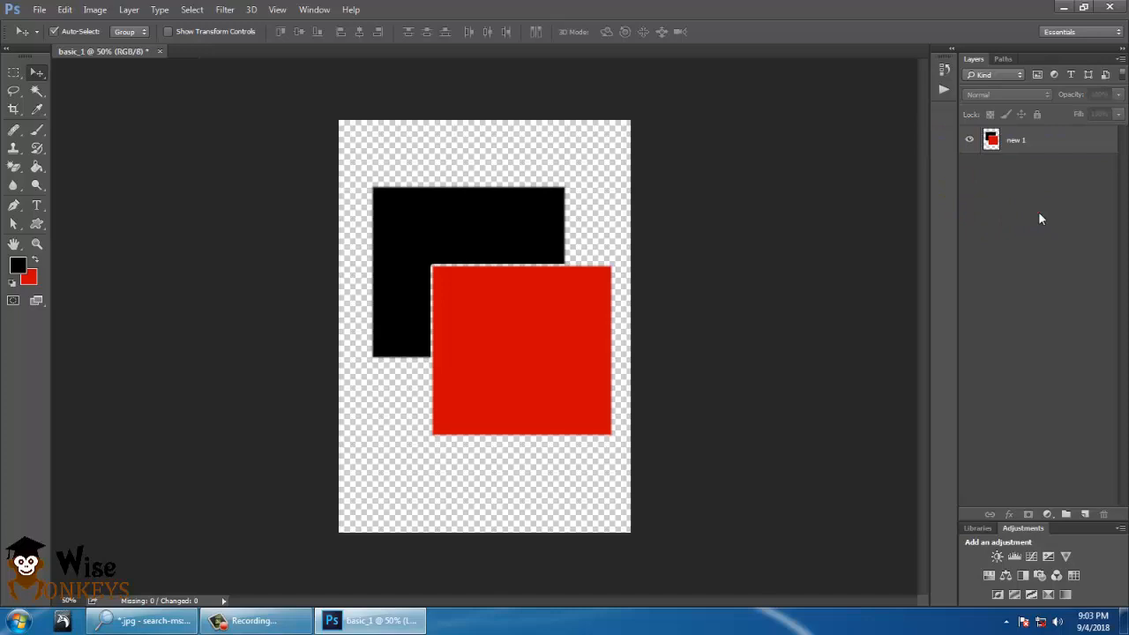
Hide and show the new 1 layer repeatedly to demonstrate its visibility toggle.
click(970, 140)
click(970, 139)
click(970, 139)
click(971, 140)
click(970, 139)
click(970, 140)
click(970, 140)
click(971, 139)
click(970, 139)
click(970, 139)
click(970, 139)
click(971, 139)
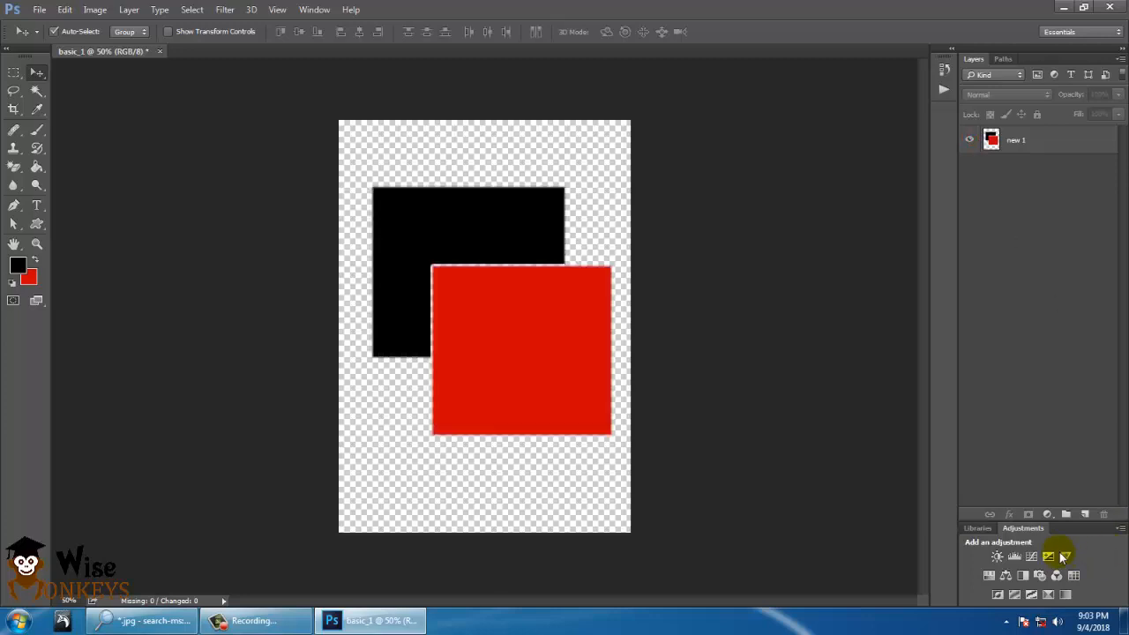
Add a new empty layer above new 1.
click(1086, 515)
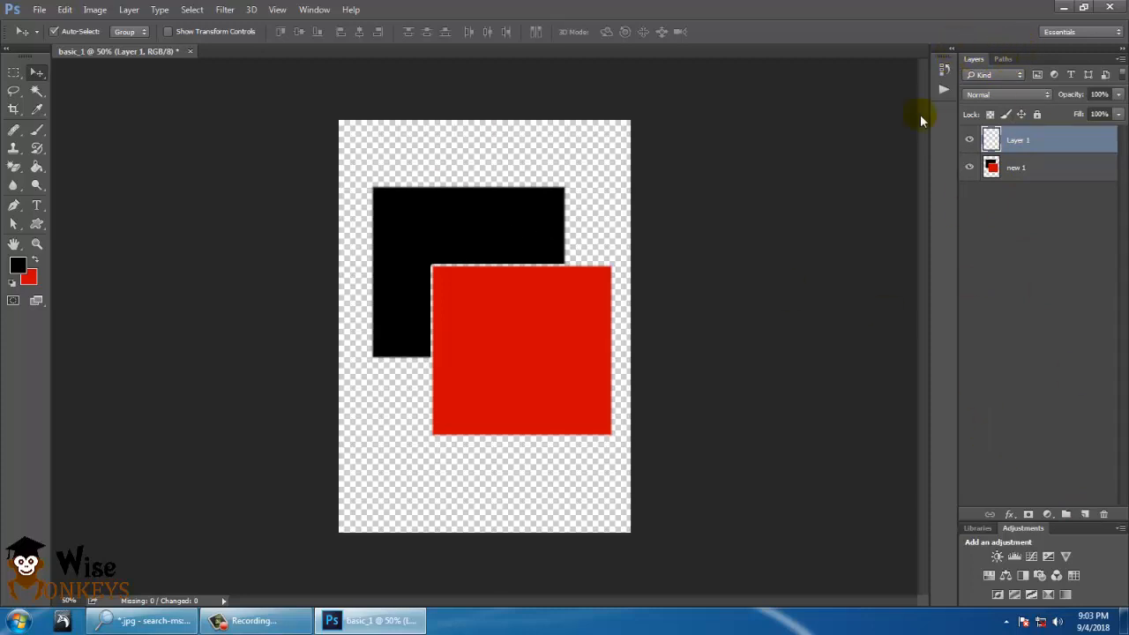
Collapse the docked panels to icons and display the Layers panel again.
click(1122, 51)
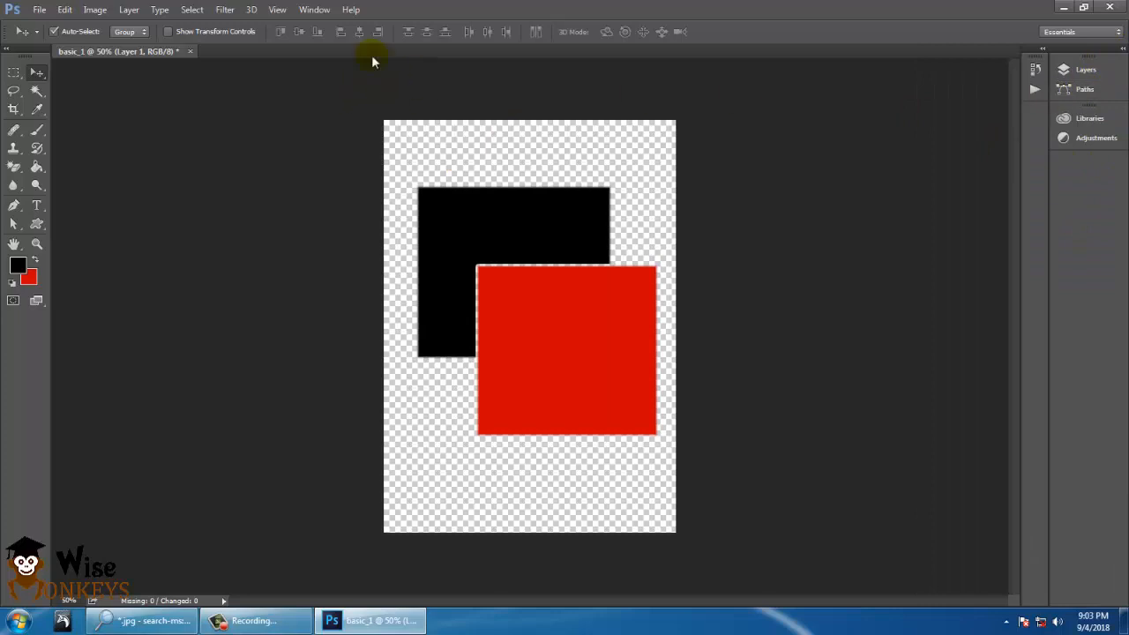
click(321, 10)
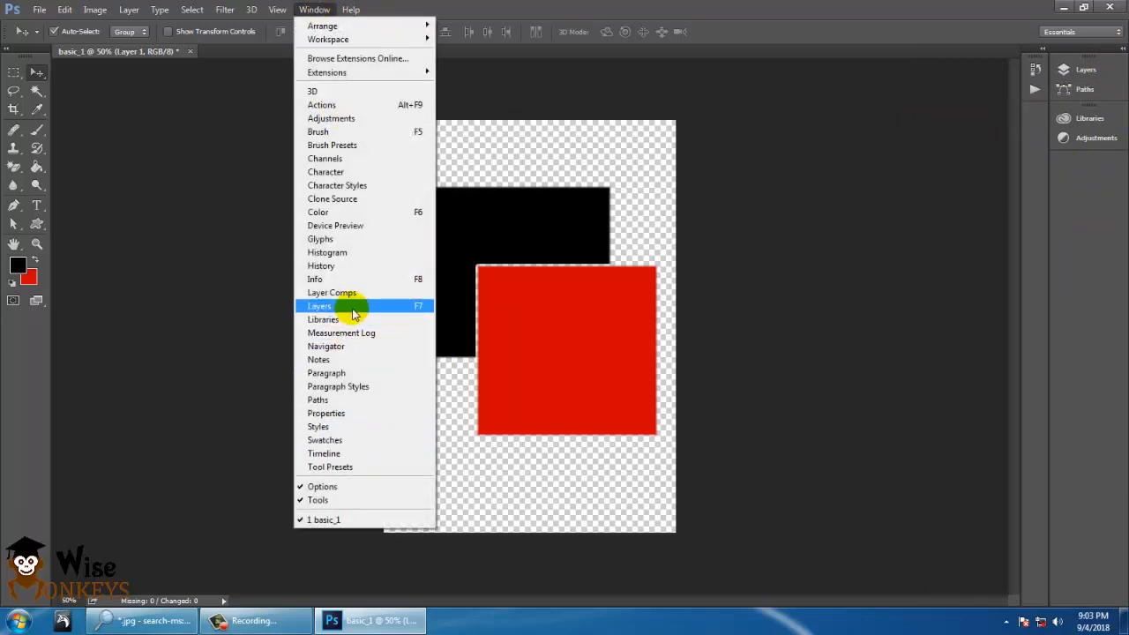
click(402, 311)
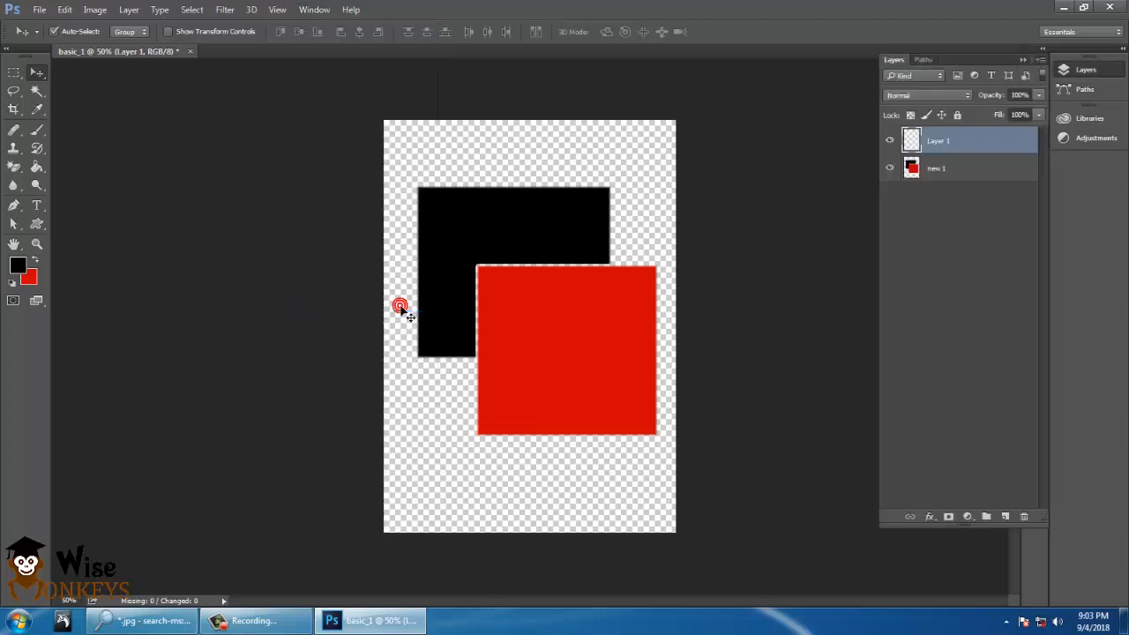
Delete the new 1 layer with the black and red shapes.
click(962, 168)
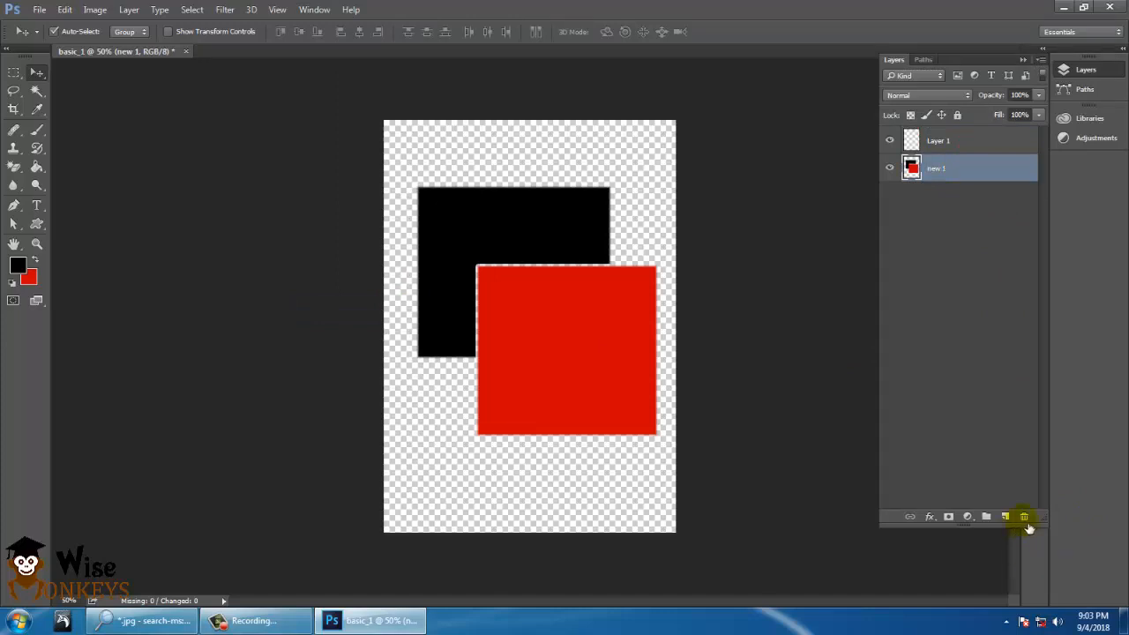
click(1024, 516)
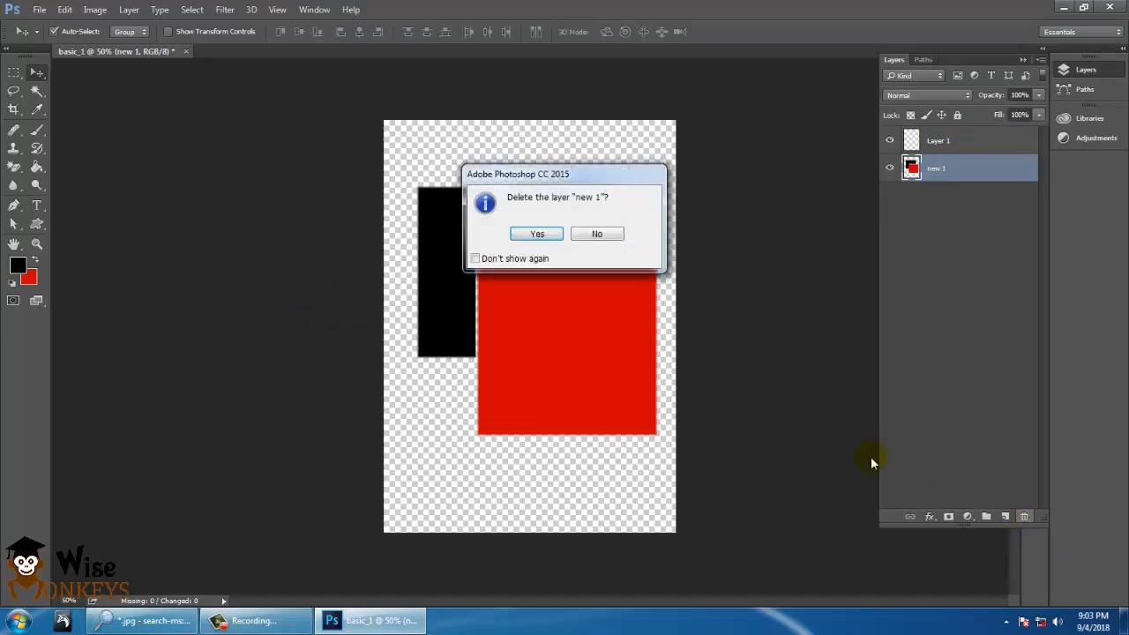
click(539, 236)
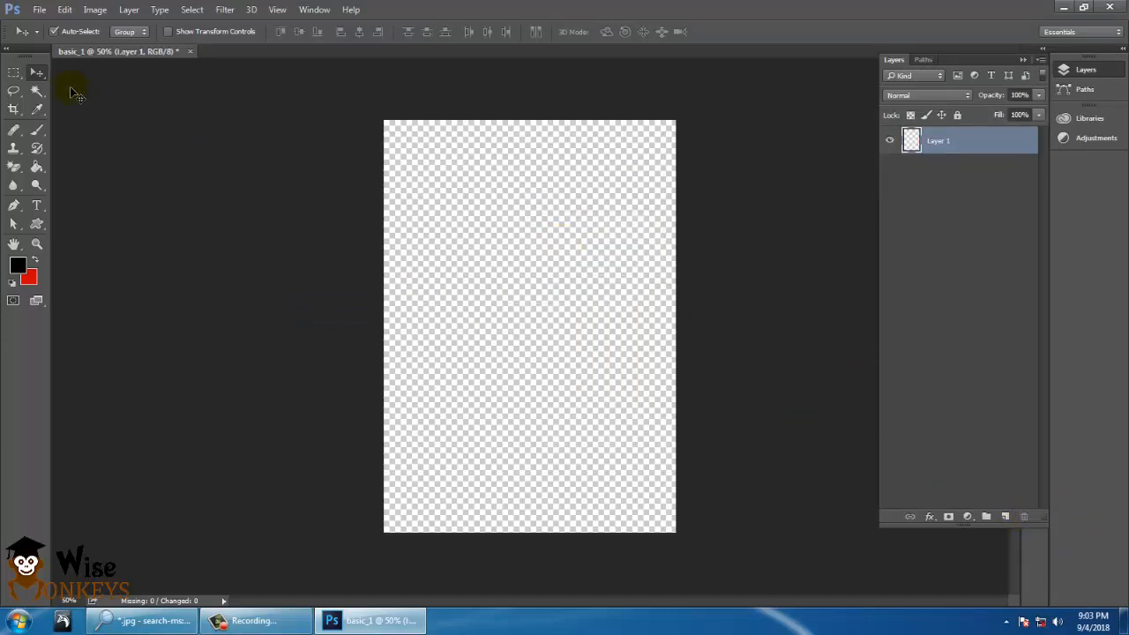
click(14, 95)
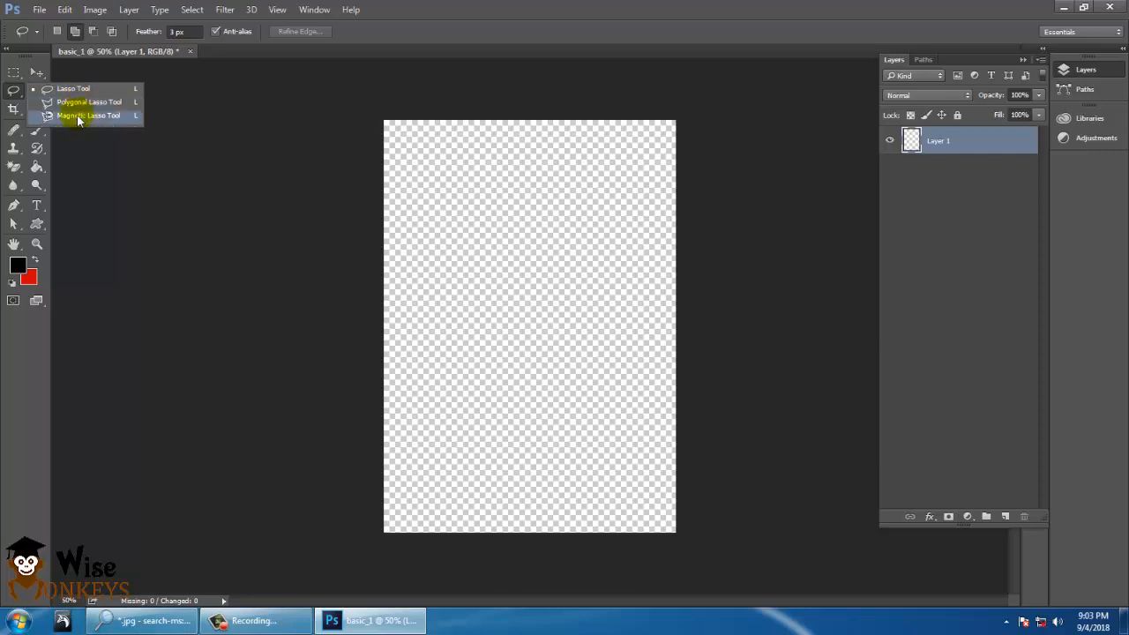
click(37, 71)
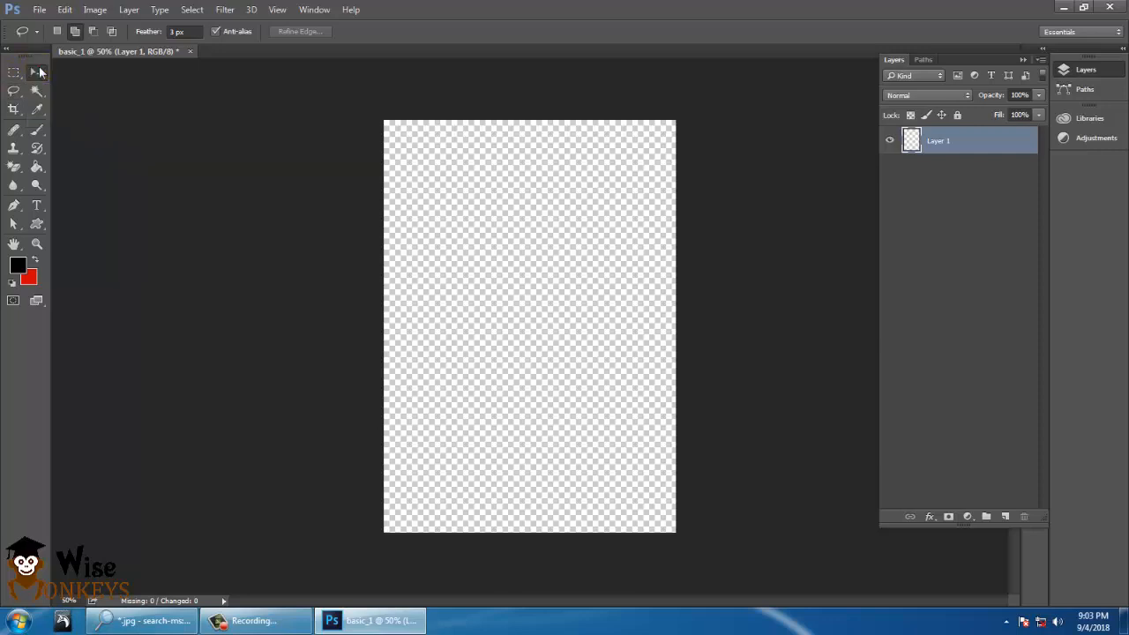
Start opening an image file and browse to the edit folder on the Desktop.
click(39, 10)
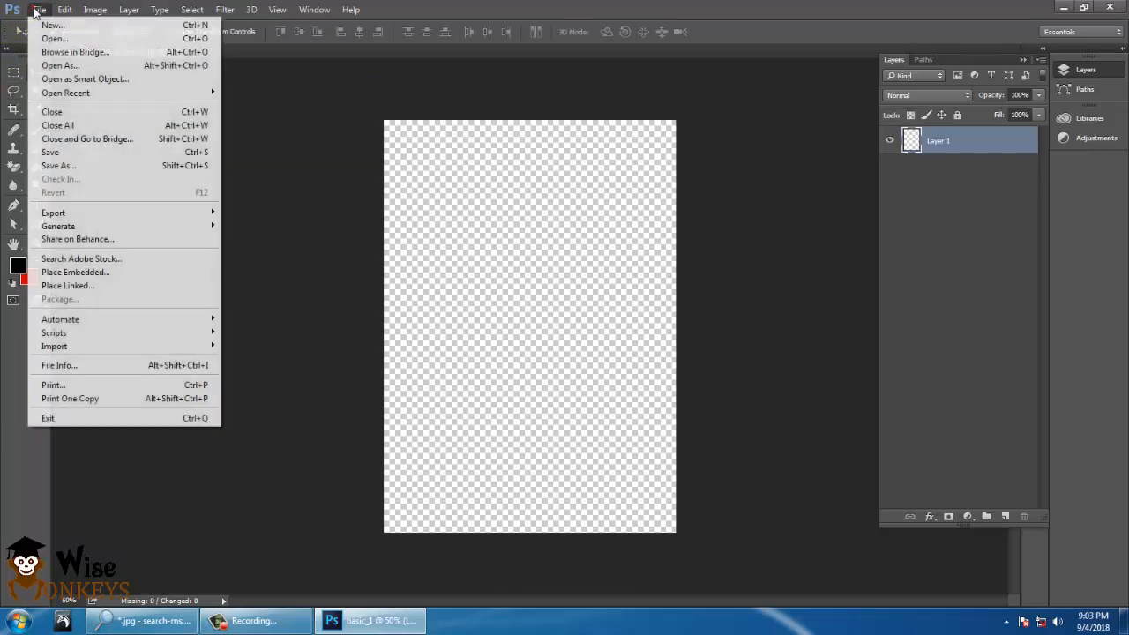
click(55, 39)
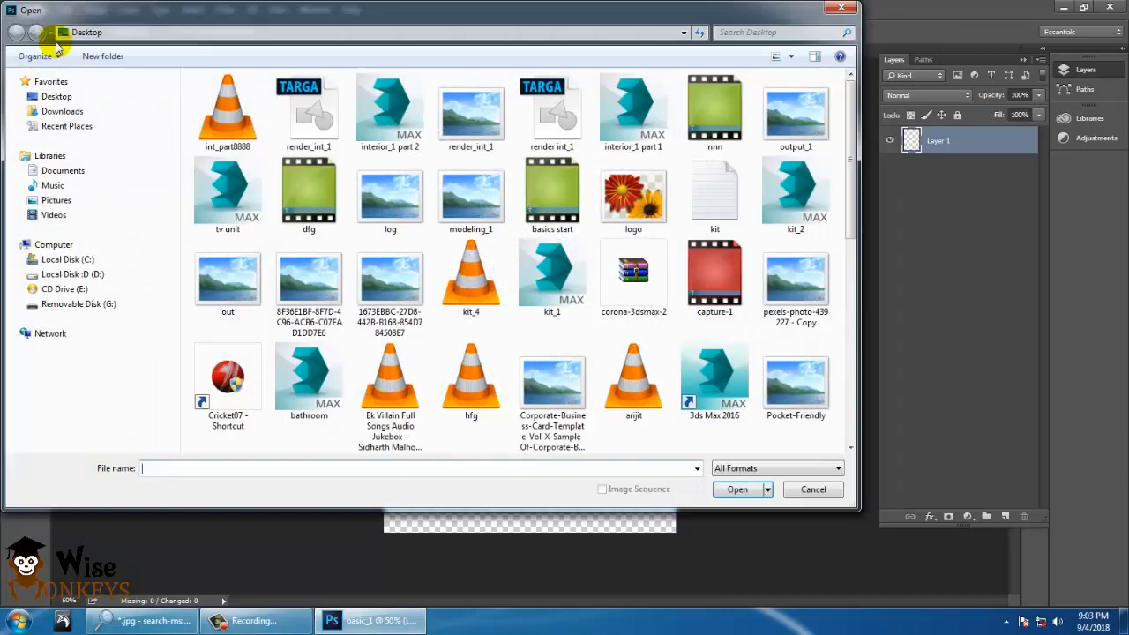
click(52, 95)
click(385, 205)
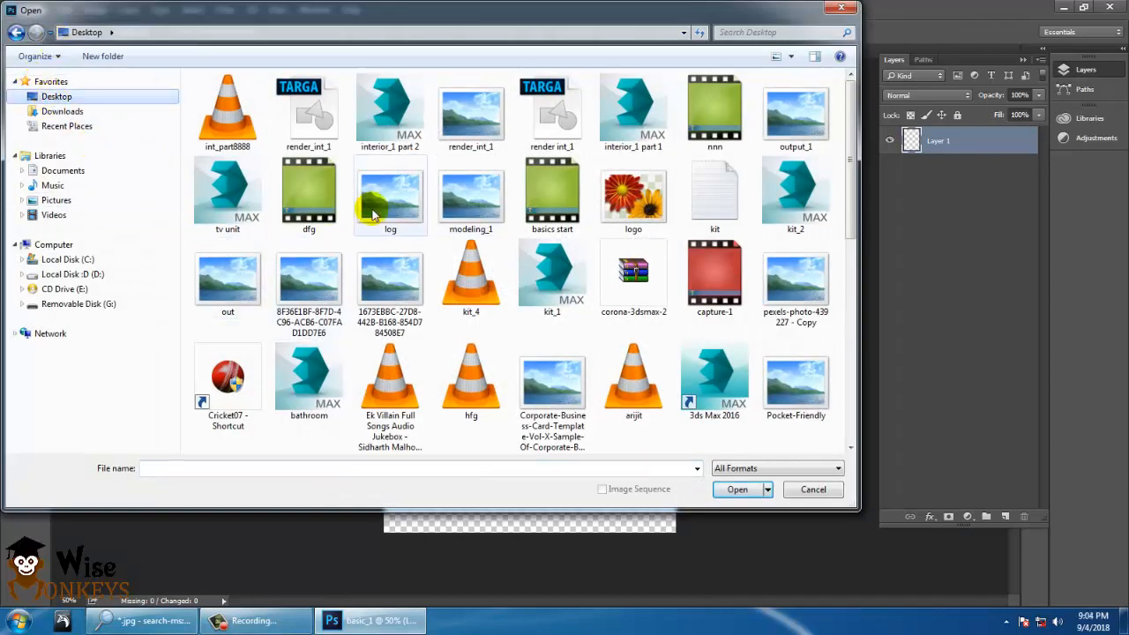
key(e)
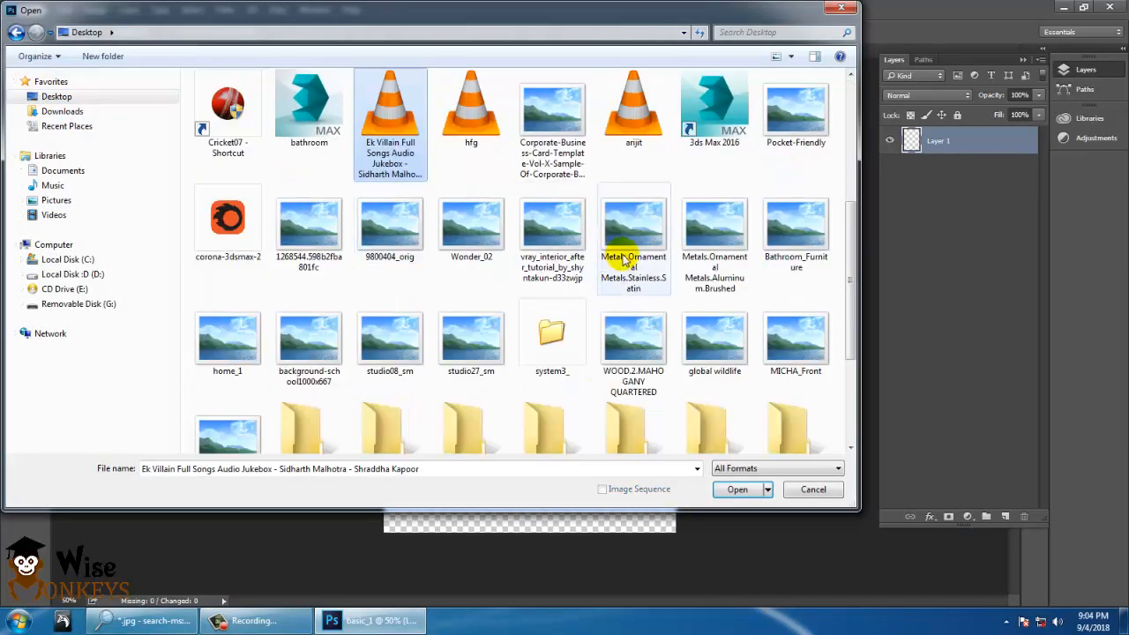
key(e)
double_click(301, 249)
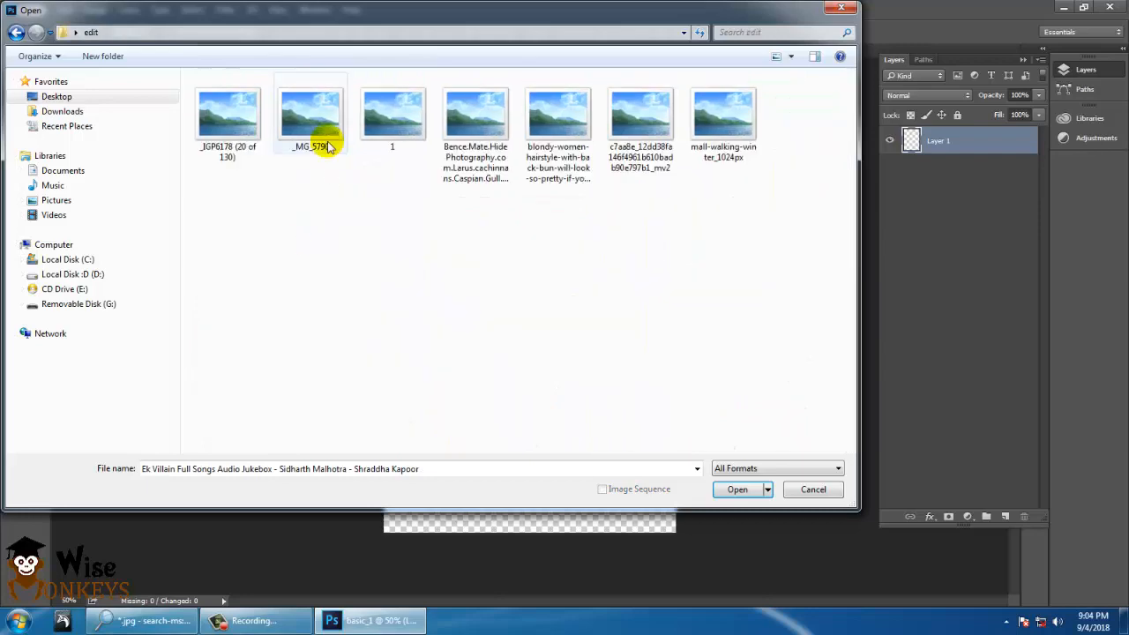
Preview the image _MG_5790 and the next image in Windows Photo Viewer, and close the viewer.
click(318, 122)
right_click(319, 118)
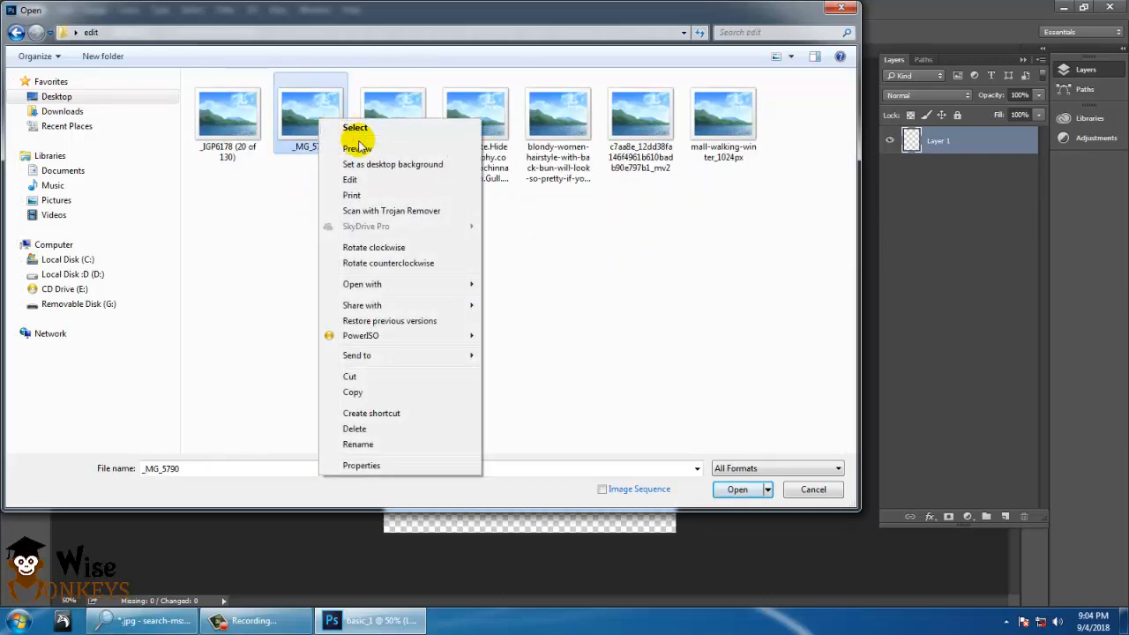
click(363, 149)
key(Right)
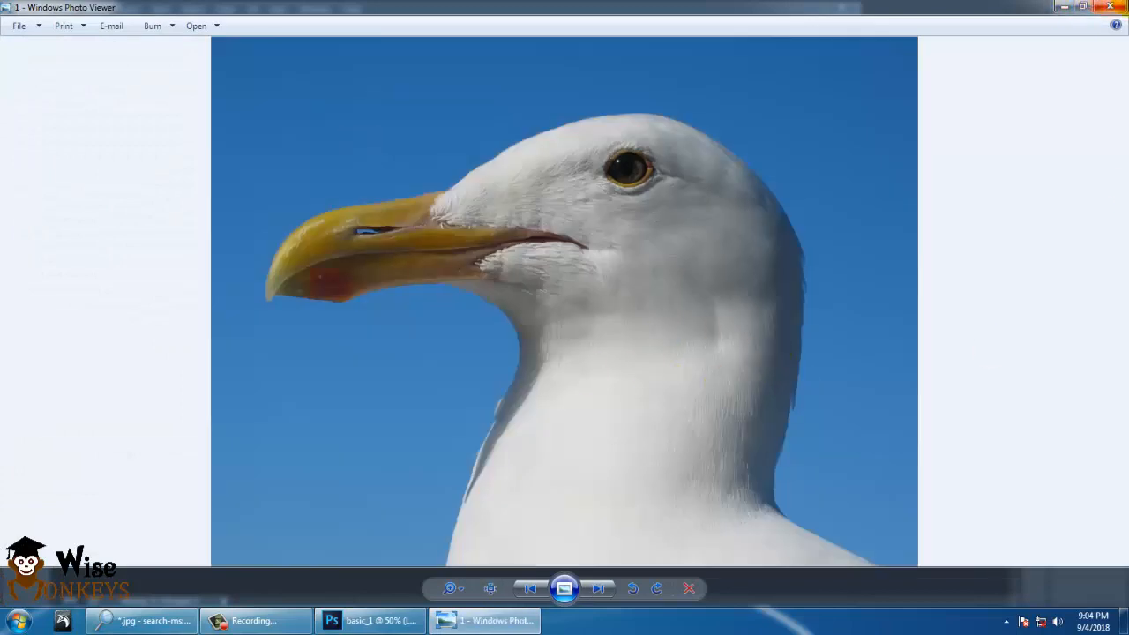
click(1109, 7)
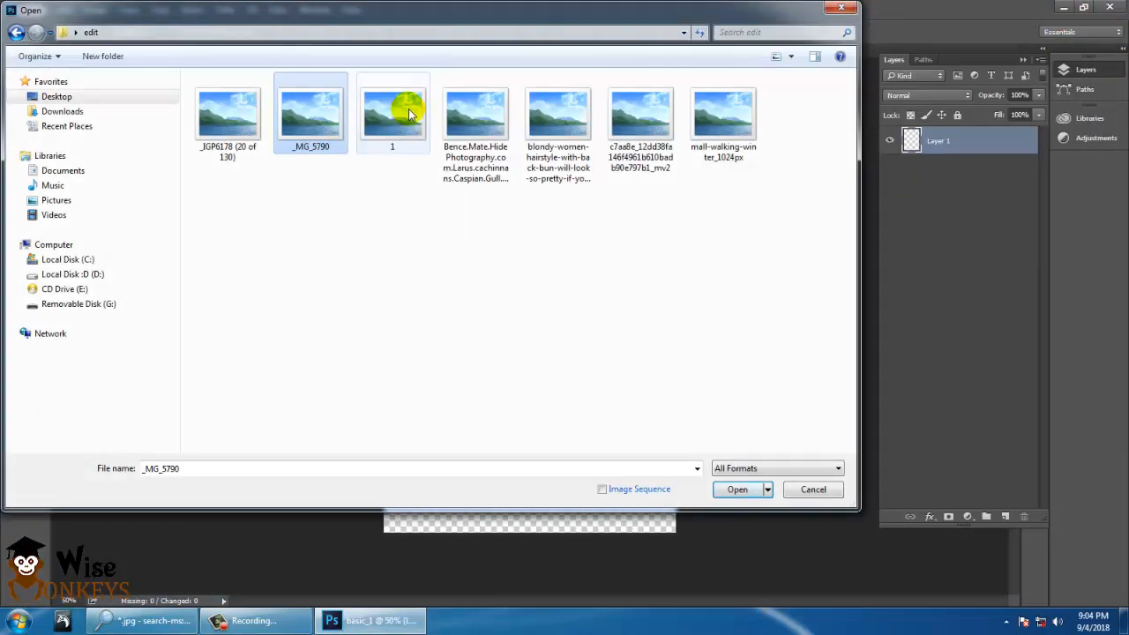
Open the image 1 from the edit folder and convert its Background into a regular layer with the default settings.
double_click(409, 112)
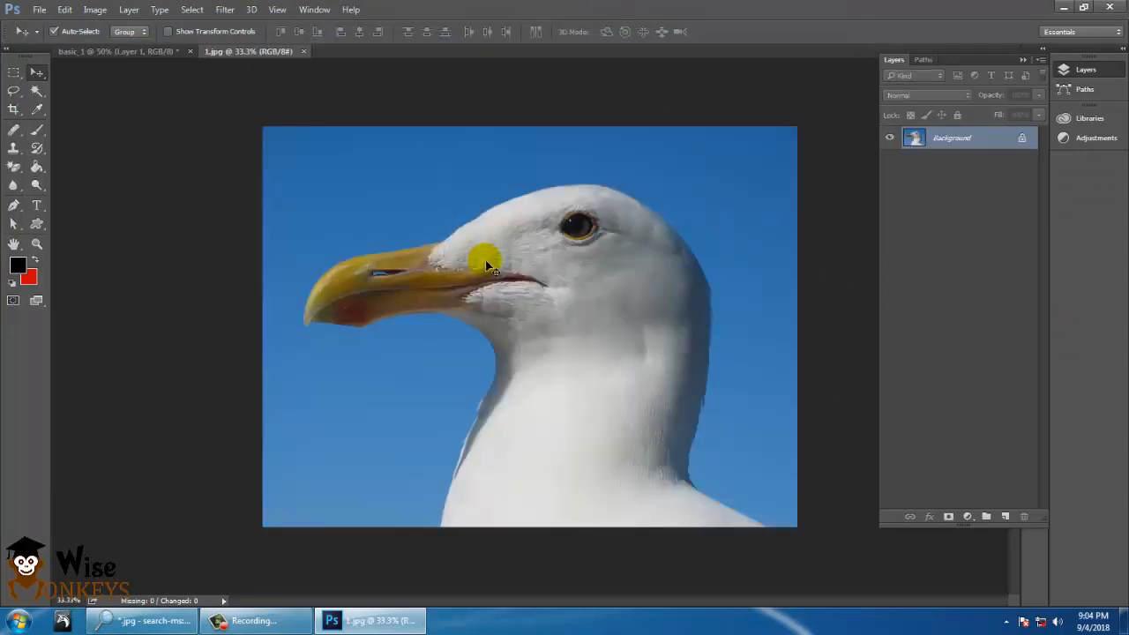
double_click(953, 139)
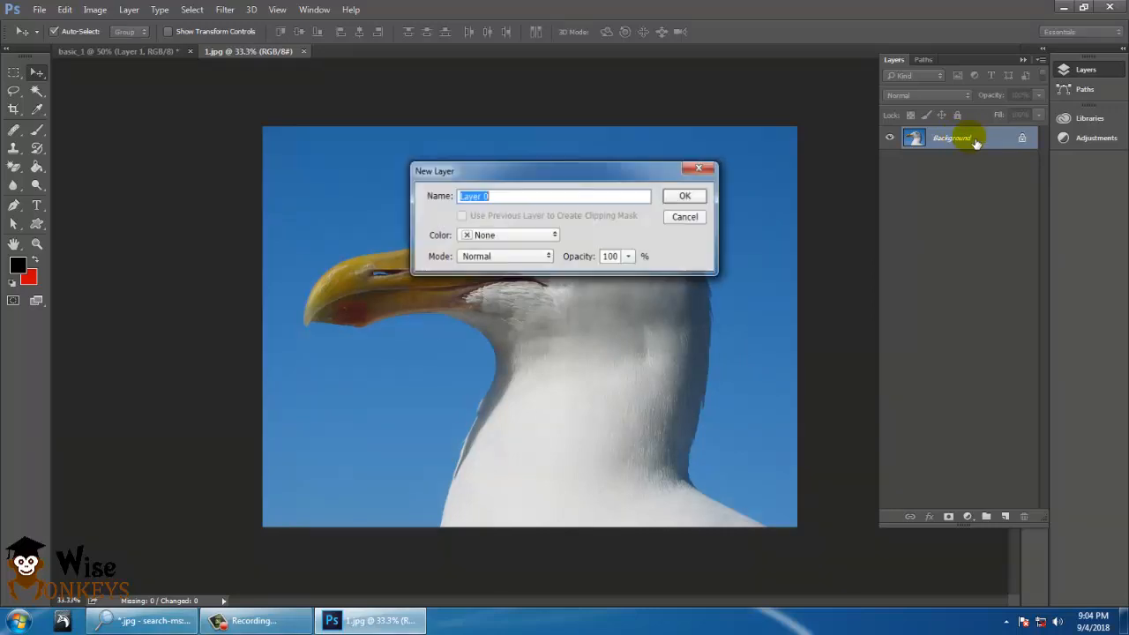
click(685, 197)
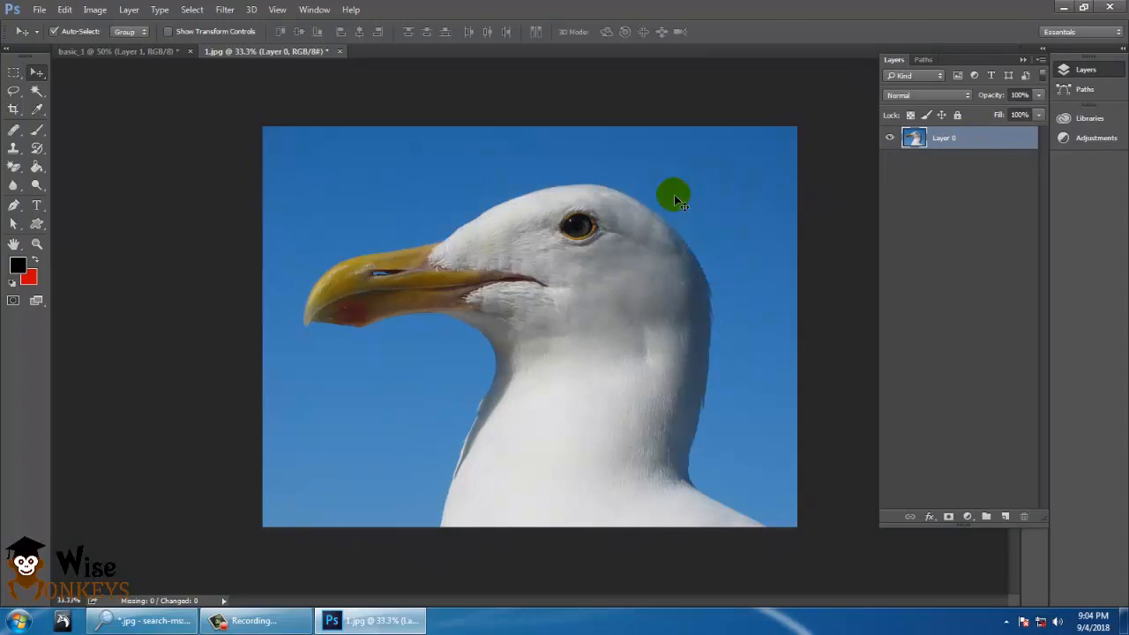
Examine the seagull photo at different magnifications, from close-up feather detail to the whole picture, and return to 50% zoom.
key(ctrl+plus)
key(ctrl+plus)
key(ctrl+plus)
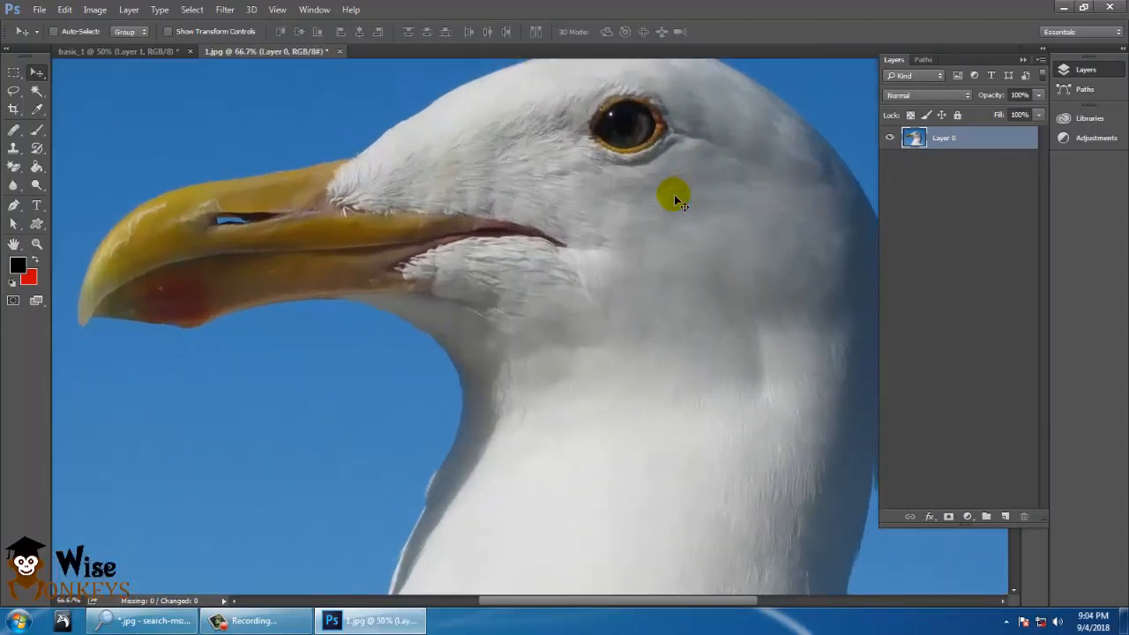
key(ctrl+plus)
key(ctrl+plus)
key(ctrl+plus)
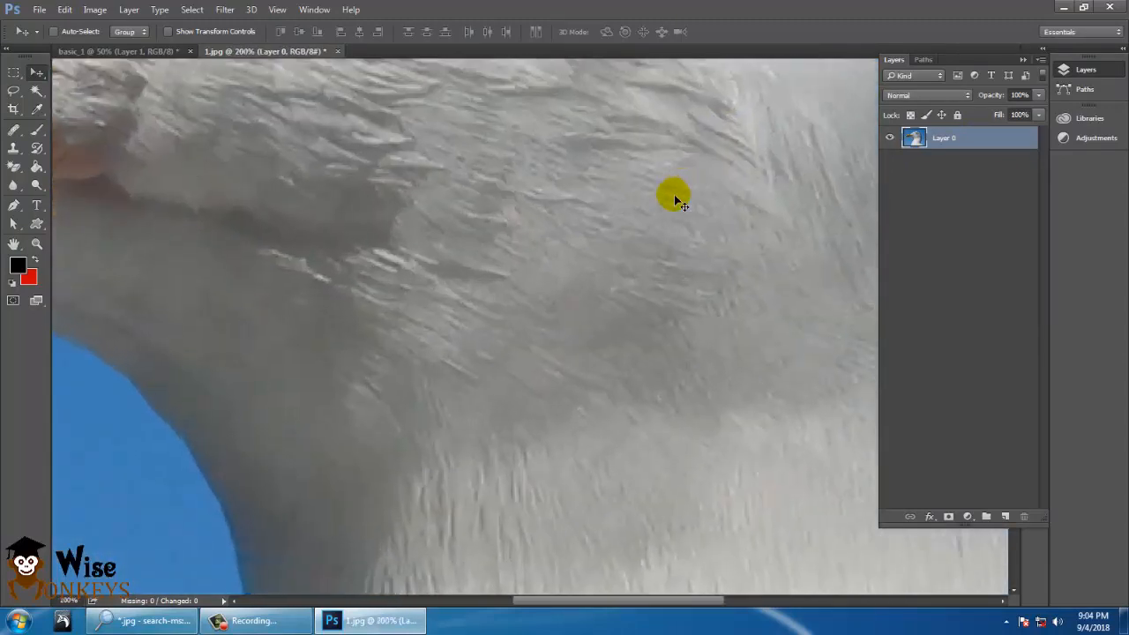
key(ctrl+minus)
key(ctrl+minus)
key(ctrl+minus)
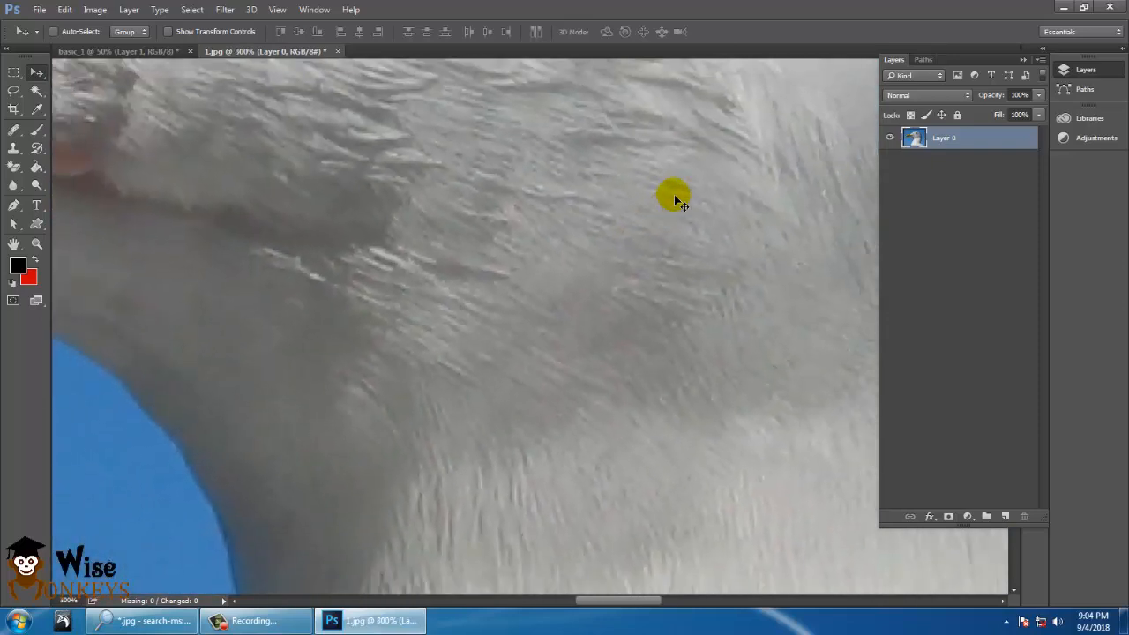
key(ctrl+minus)
key(ctrl+minus)
key(ctrl+minus)
key(ctrl+minus)
key(ctrl+minus)
key(ctrl+minus)
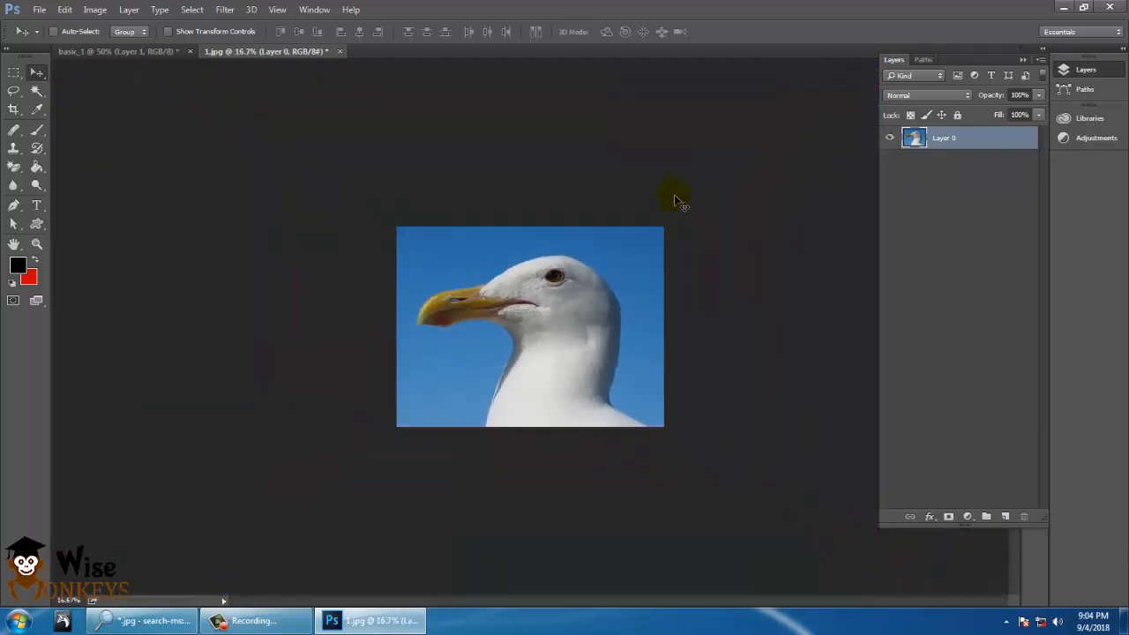
key(ctrl+minus)
key(ctrl+plus)
key(ctrl+plus)
key(ctrl+plus)
key(ctrl+plus)
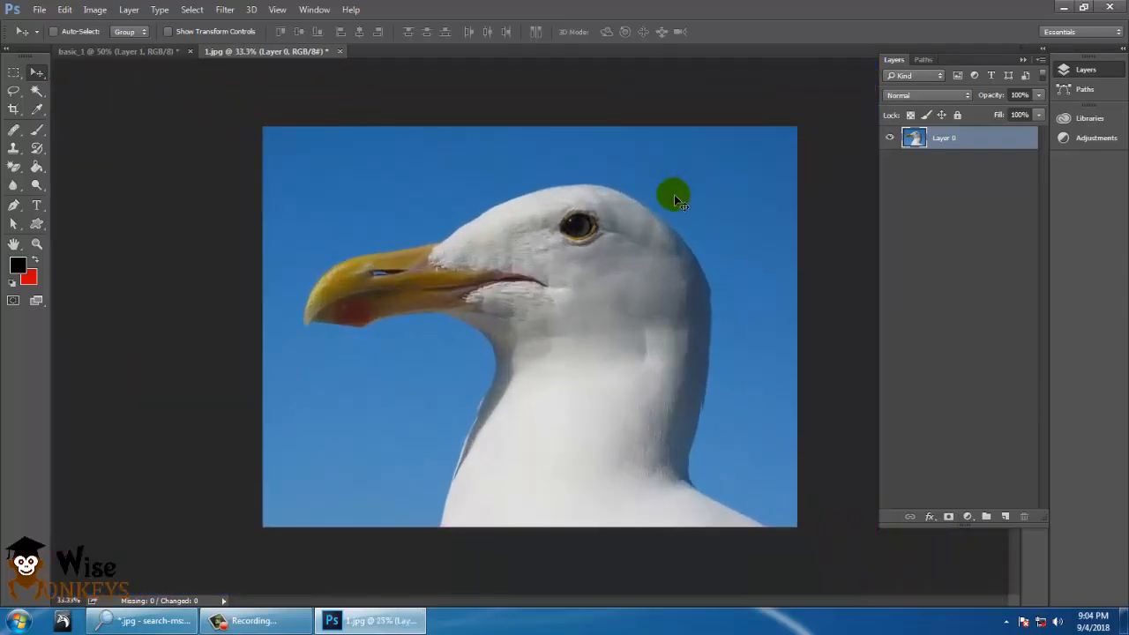
key(ctrl+plus)
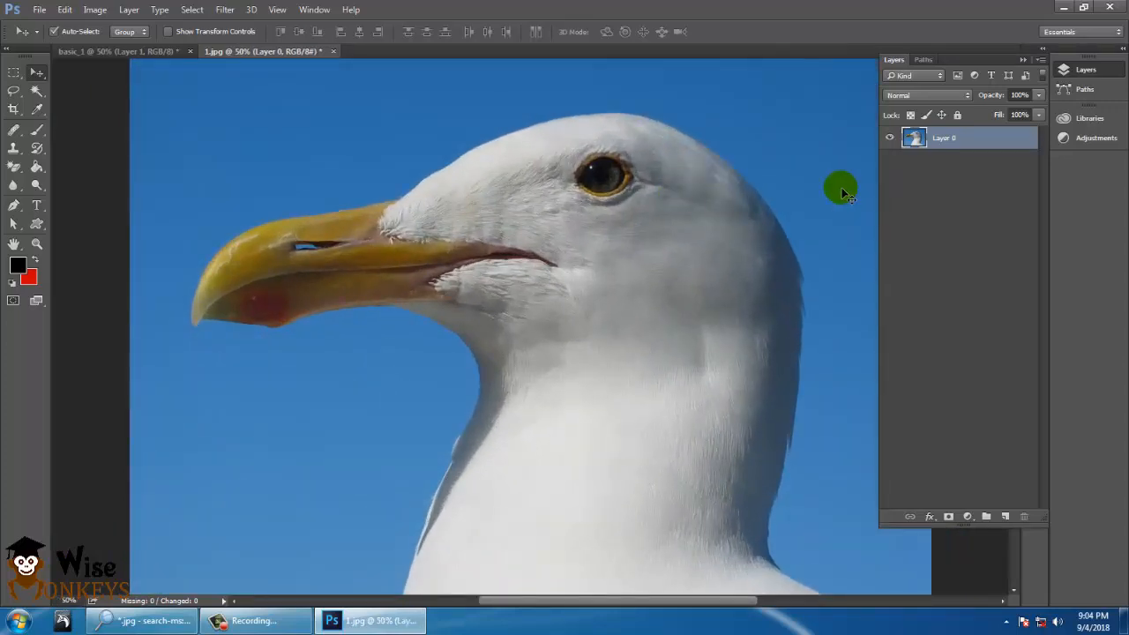
Draw a freehand Lasso selection around the gull's head and beak and delete the selected area.
click(12, 92)
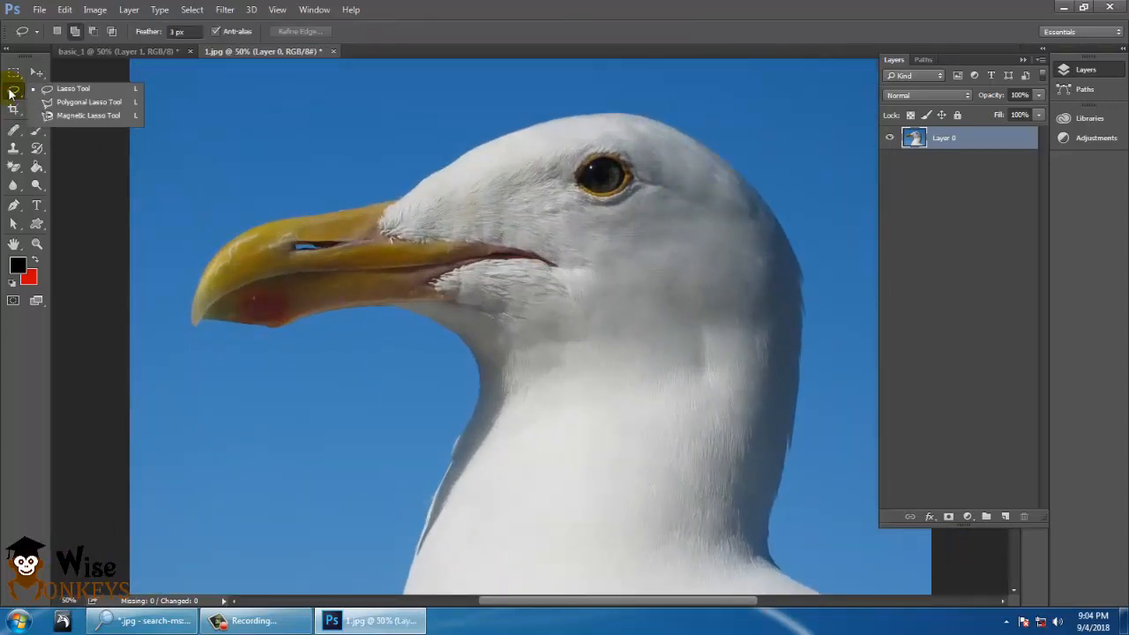
click(92, 92)
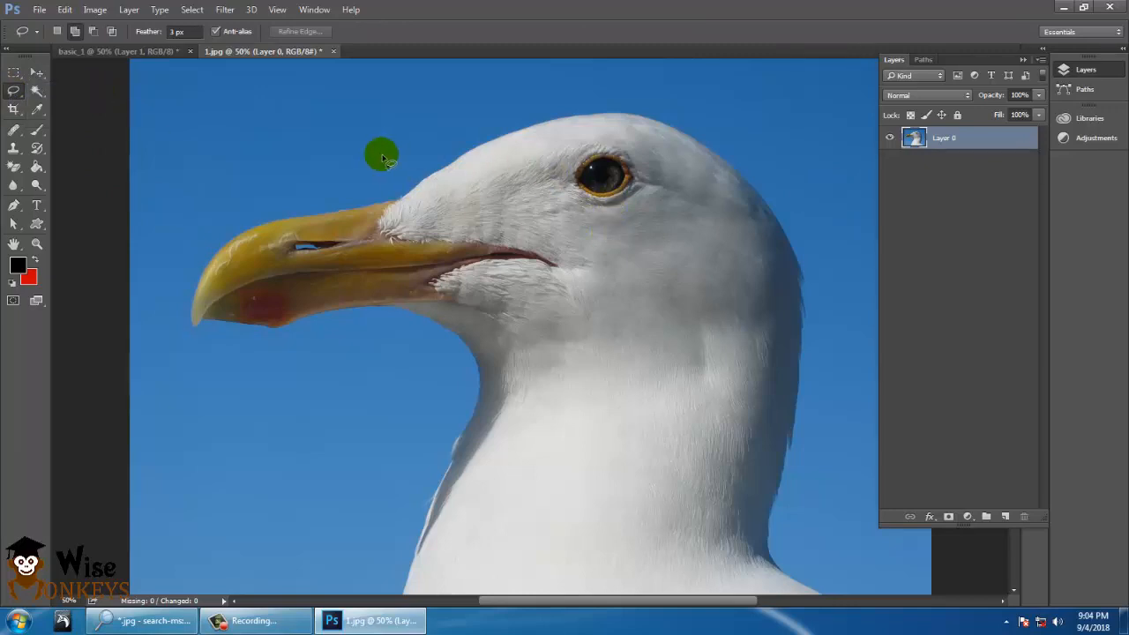
mouse_move(630, 83)
mouse_down()
mouse_move(337, 98)
mouse_move(278, 121)
mouse_move(206, 181)
mouse_move(171, 283)
mouse_move(169, 341)
mouse_move(258, 381)
mouse_move(662, 467)
mouse_move(799, 454)
mouse_move(853, 412)
mouse_move(770, 81)
mouse_up()
drag(566, 95, 556, 91)
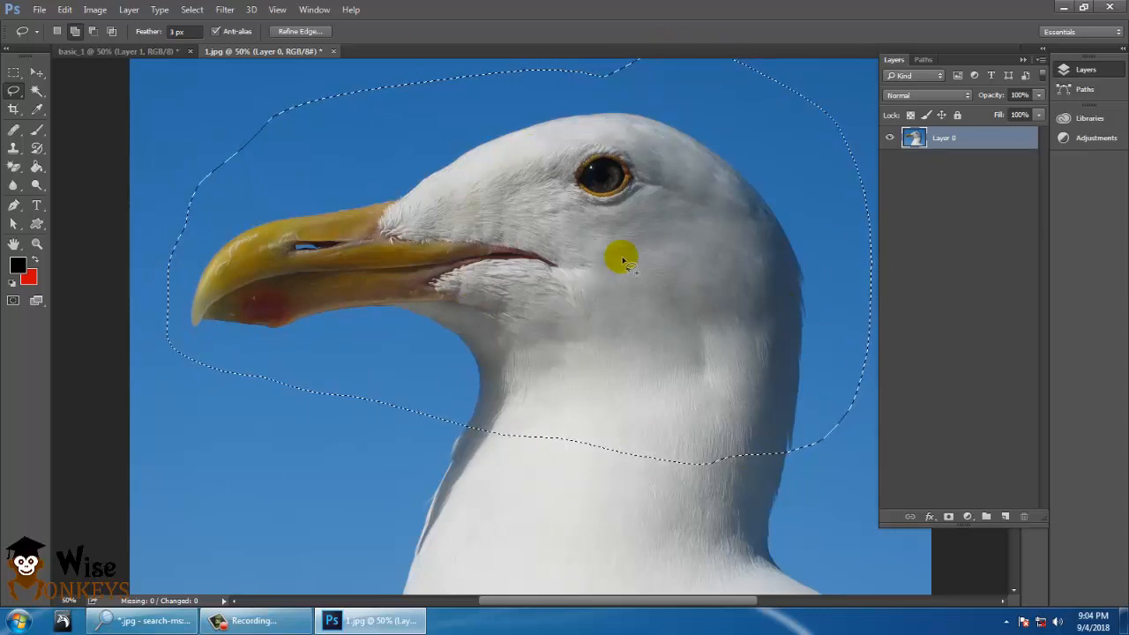
key(Delete)
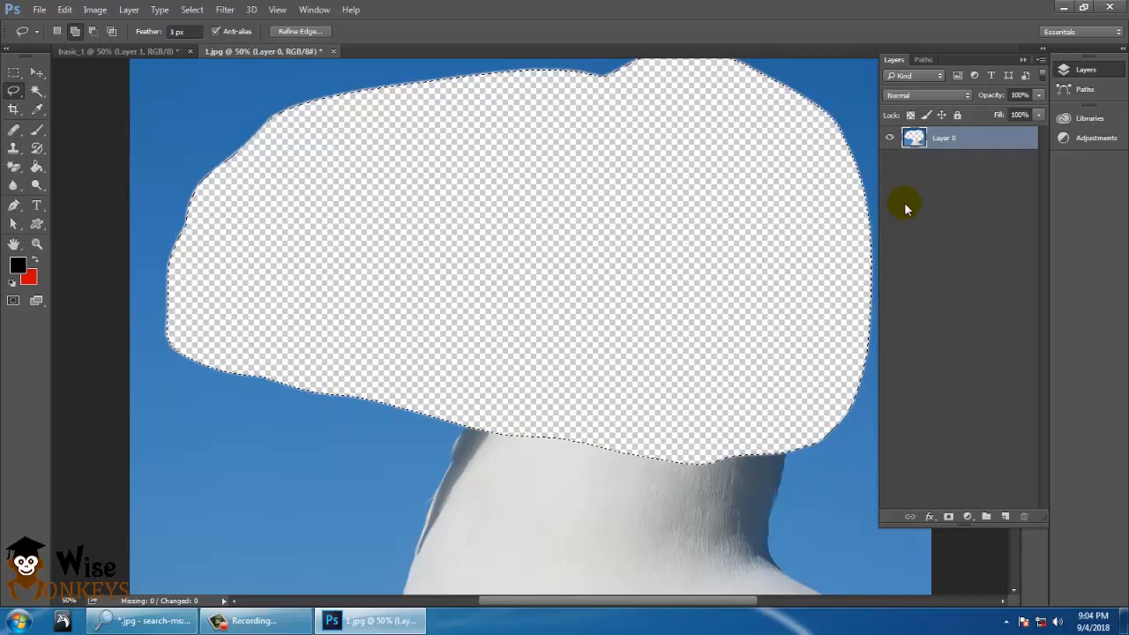
Undo the deletion of the gull's head and clear the lasso selection.
key(ctrl+z)
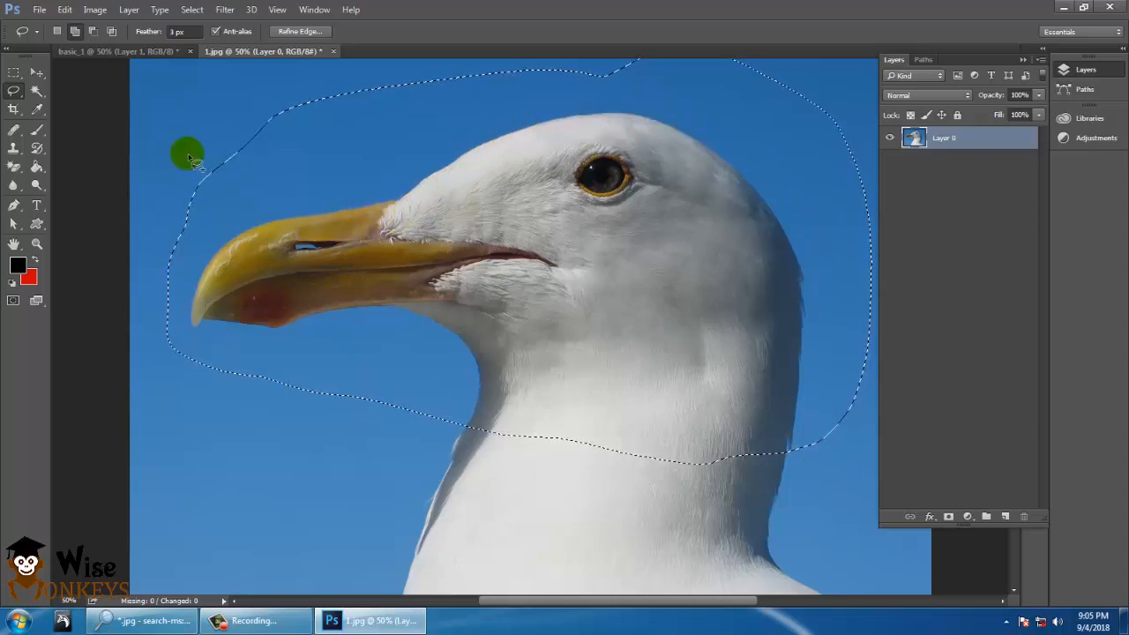
right_click(13, 91)
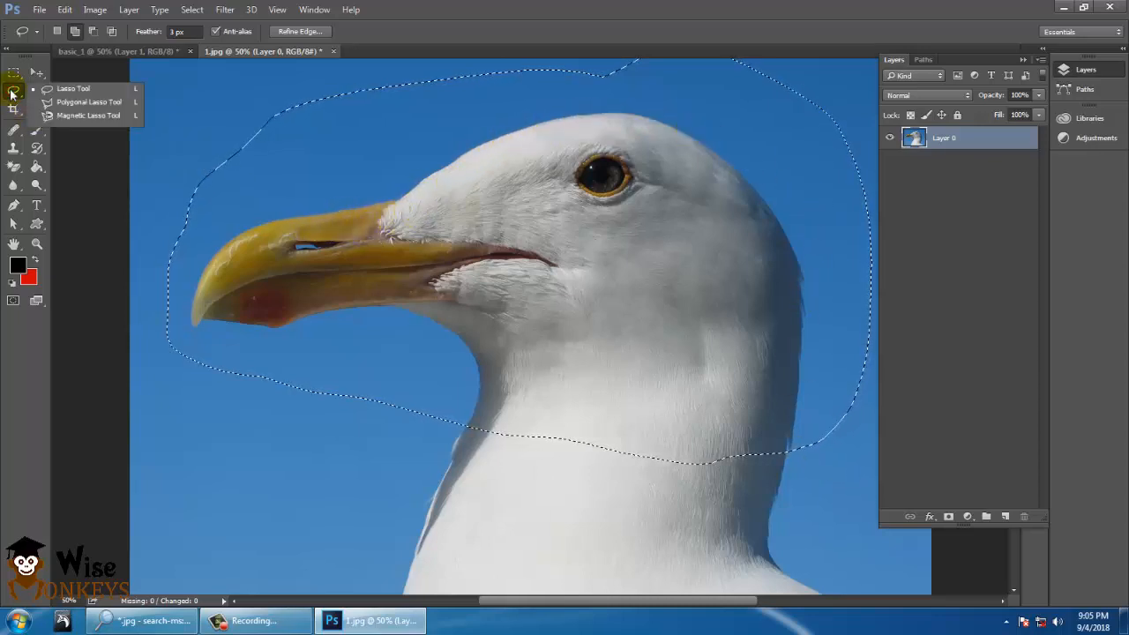
click(61, 92)
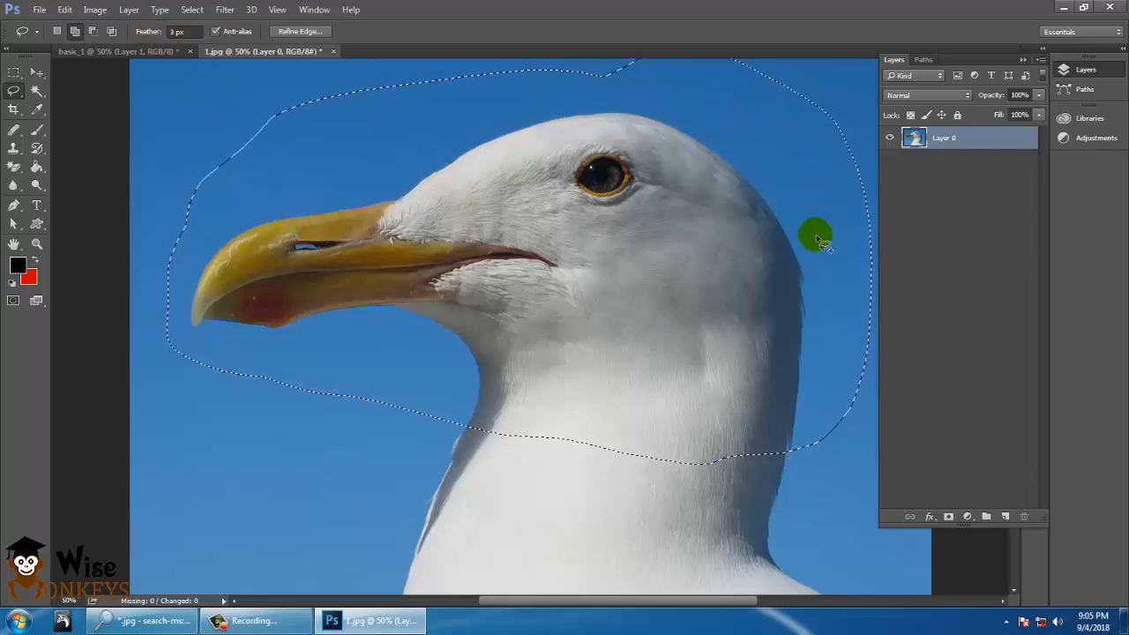
key(ctrl+minus)
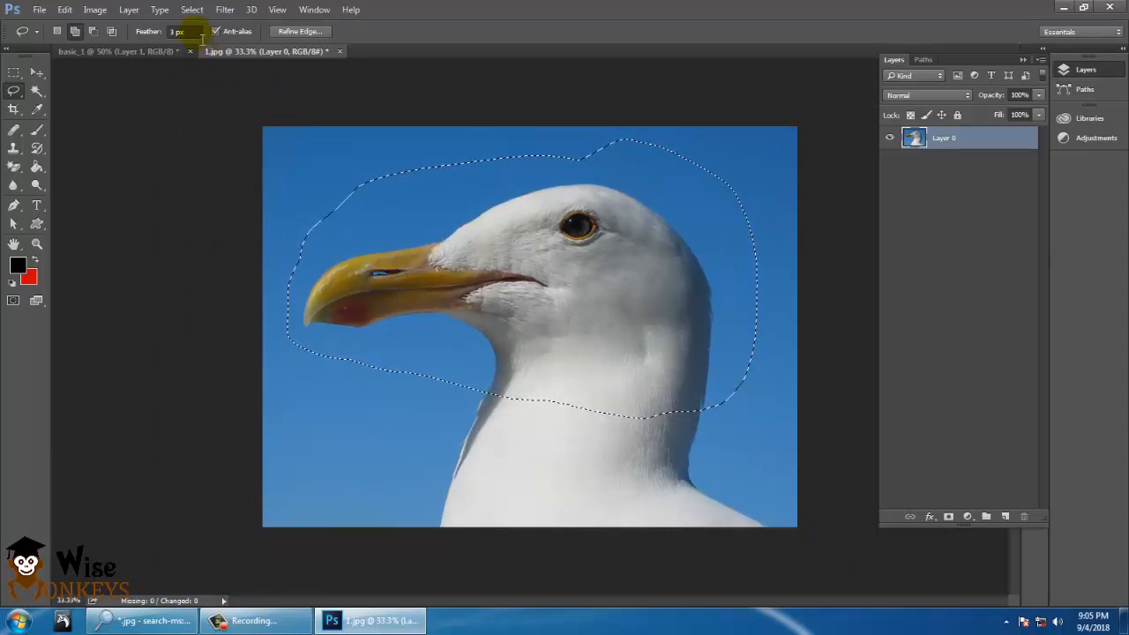
key(ctrl+d)
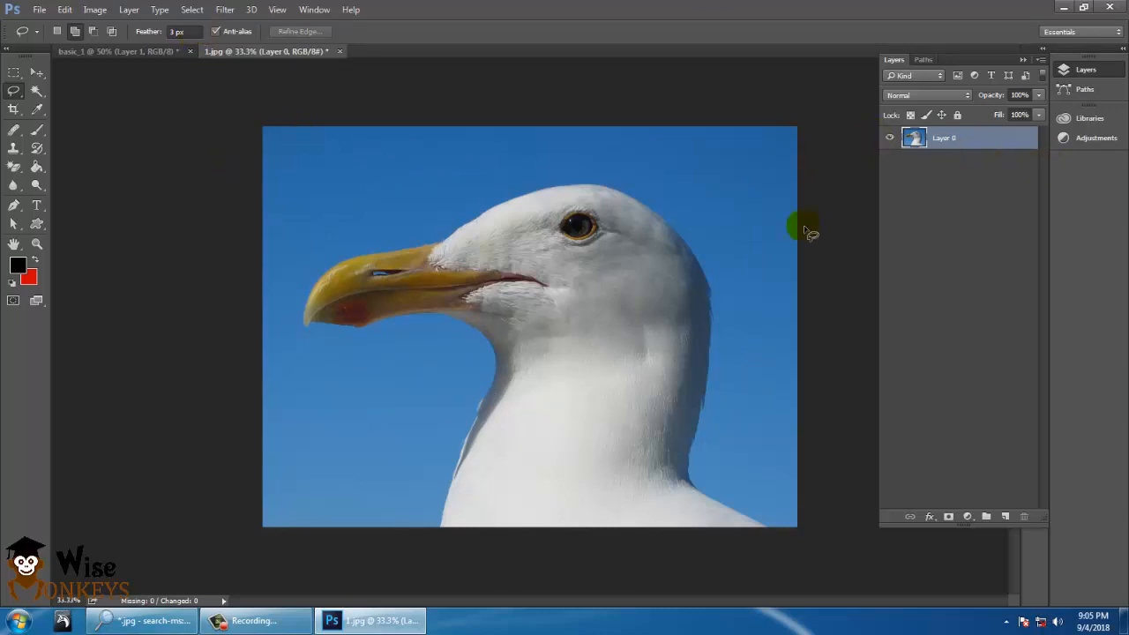
Duplicate Layer 0 within 1.jpg, keeping the default copy name.
right_click(964, 139)
click(999, 169)
right_click(957, 139)
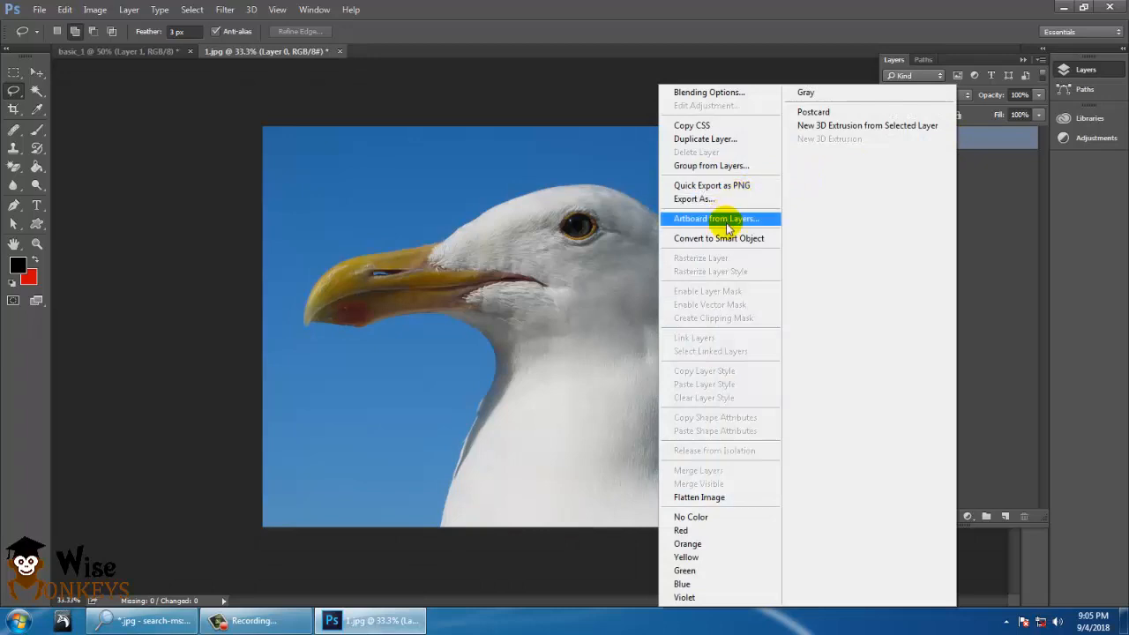
click(717, 143)
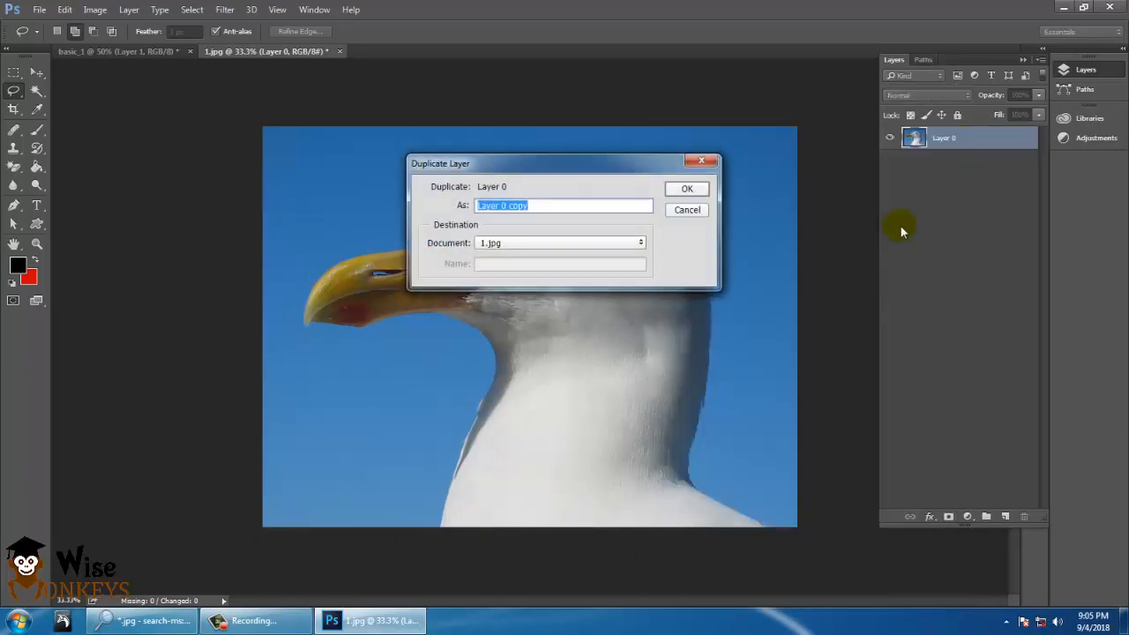
click(693, 188)
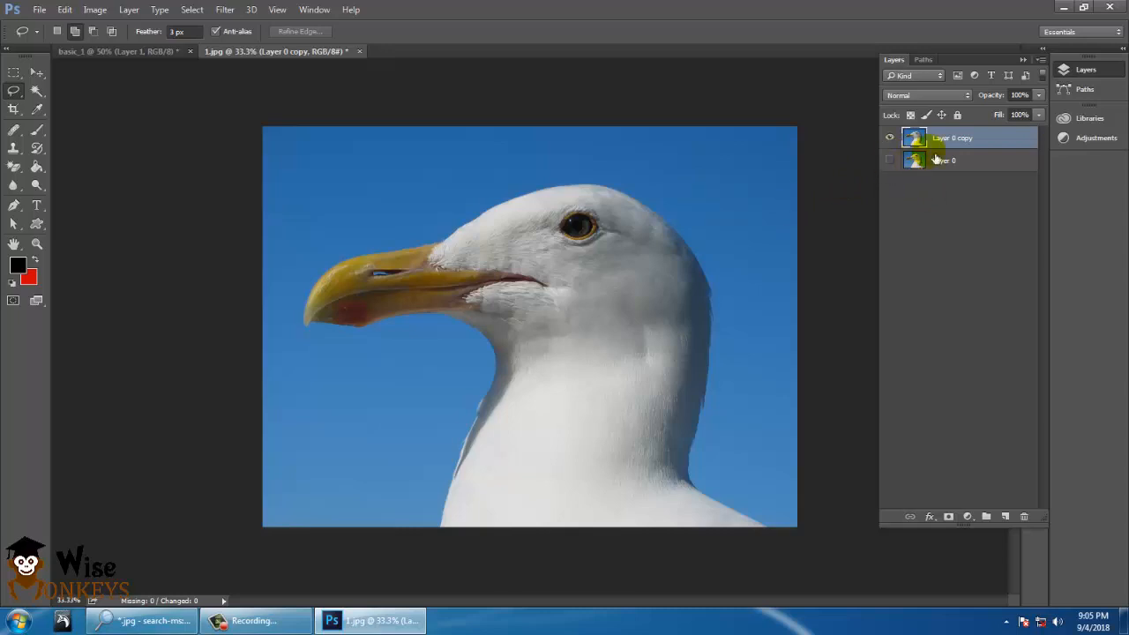
Try shifting the duplicate layer sideways with the original shown beneath it, and undo the move.
click(36, 72)
drag(514, 270, 536, 282)
click(890, 161)
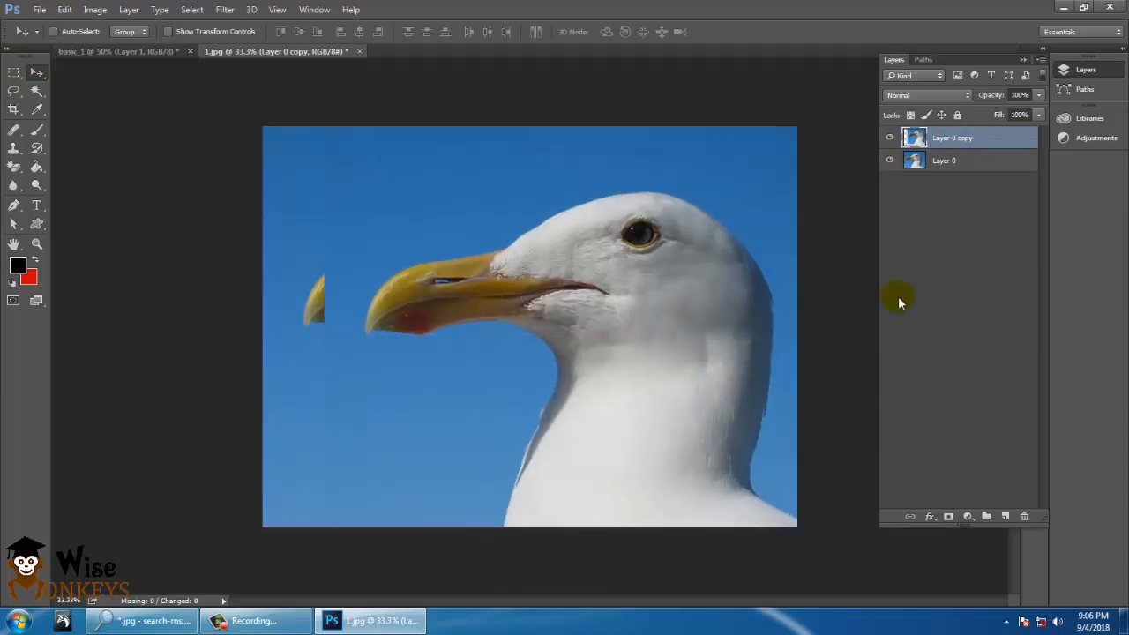
key(ctrl+alt+z)
key(ctrl+alt+z)
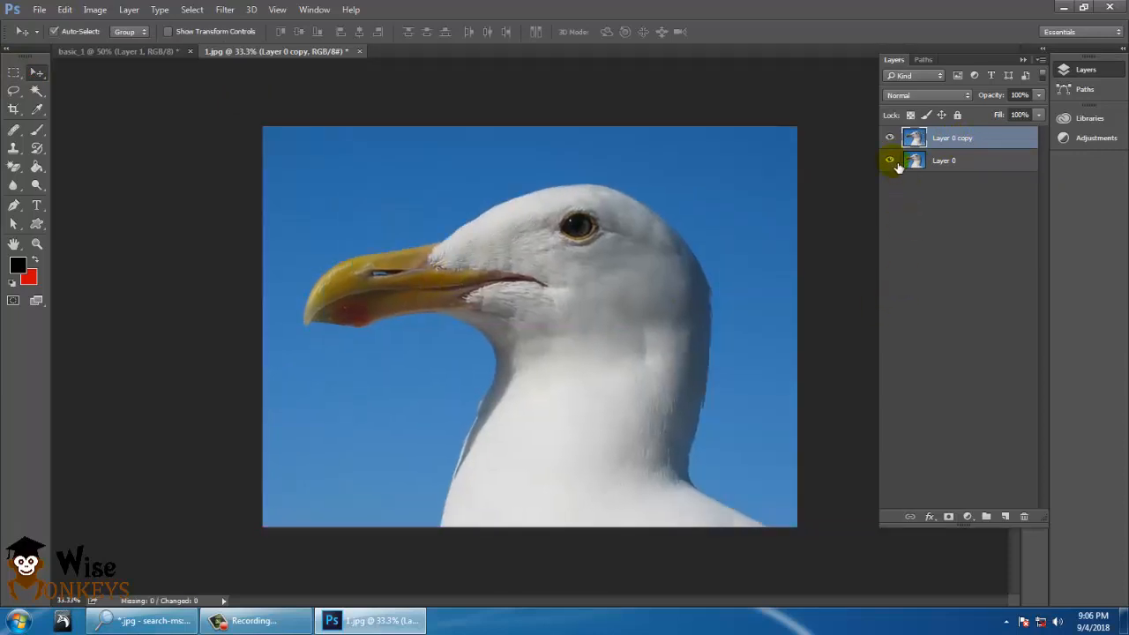
Rename the duplicate layer to top and the original layer to spare.
click(966, 139)
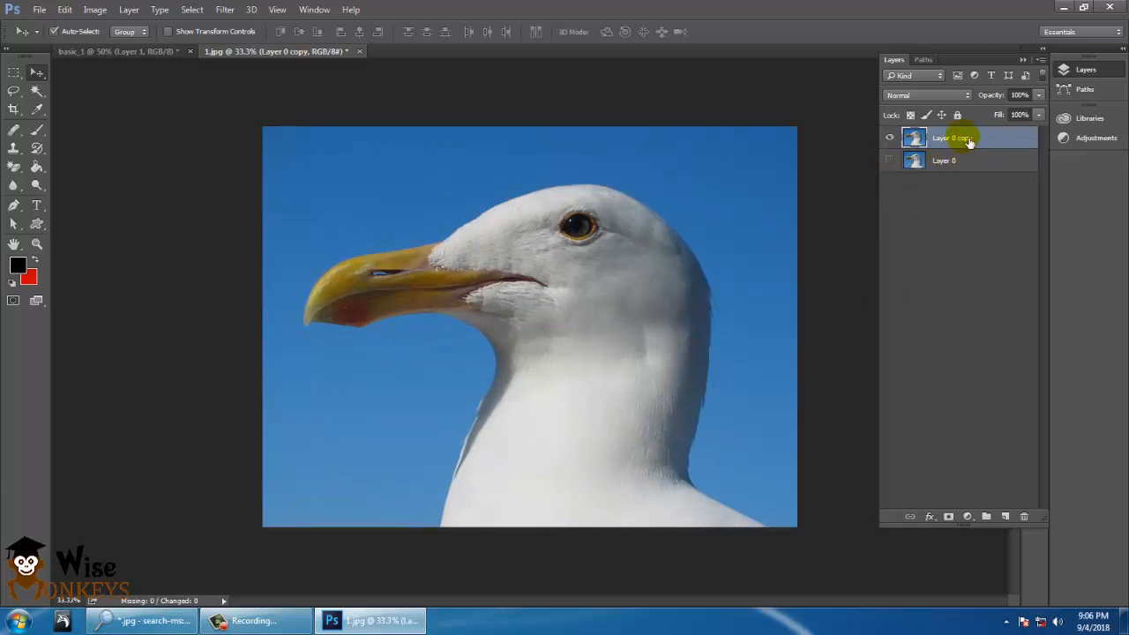
double_click(967, 139)
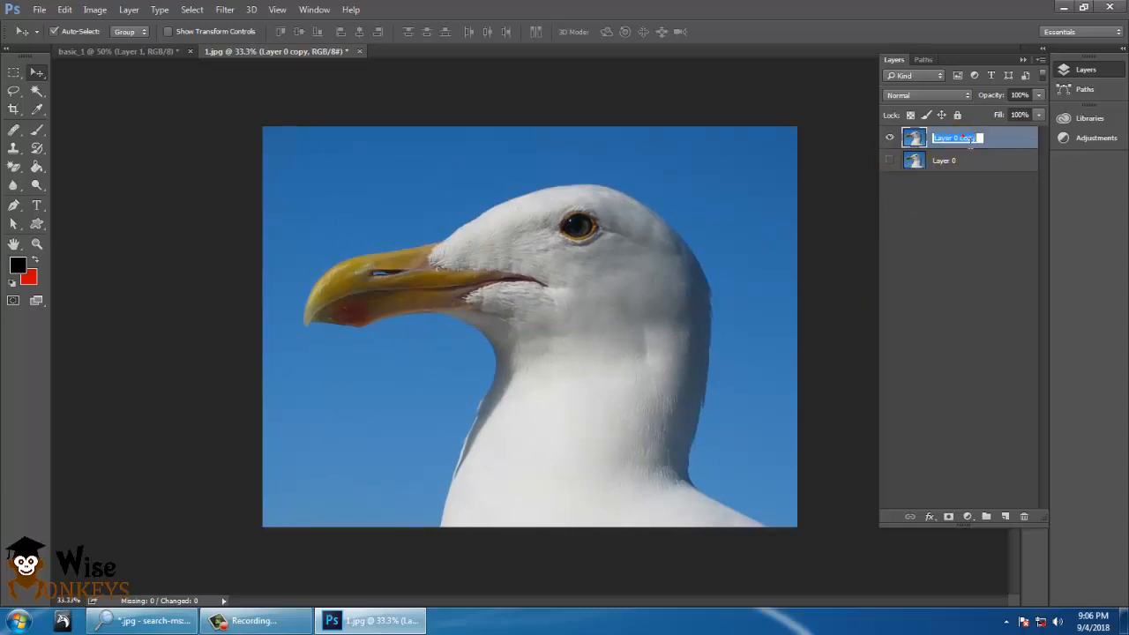
text(E)
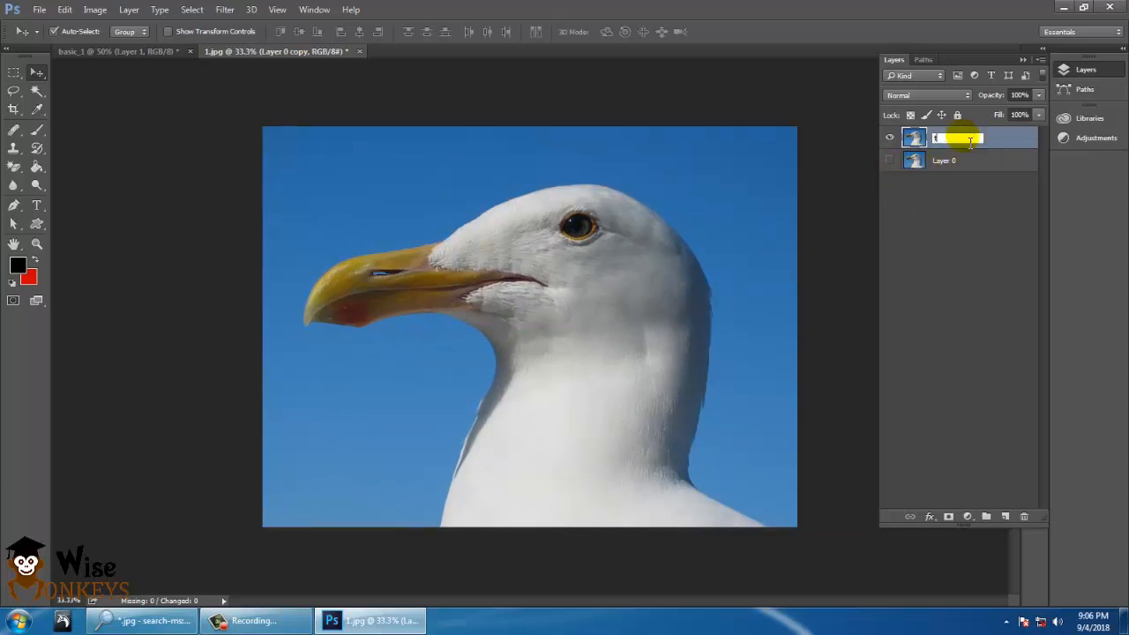
text(op)
click(953, 168)
double_click(948, 161)
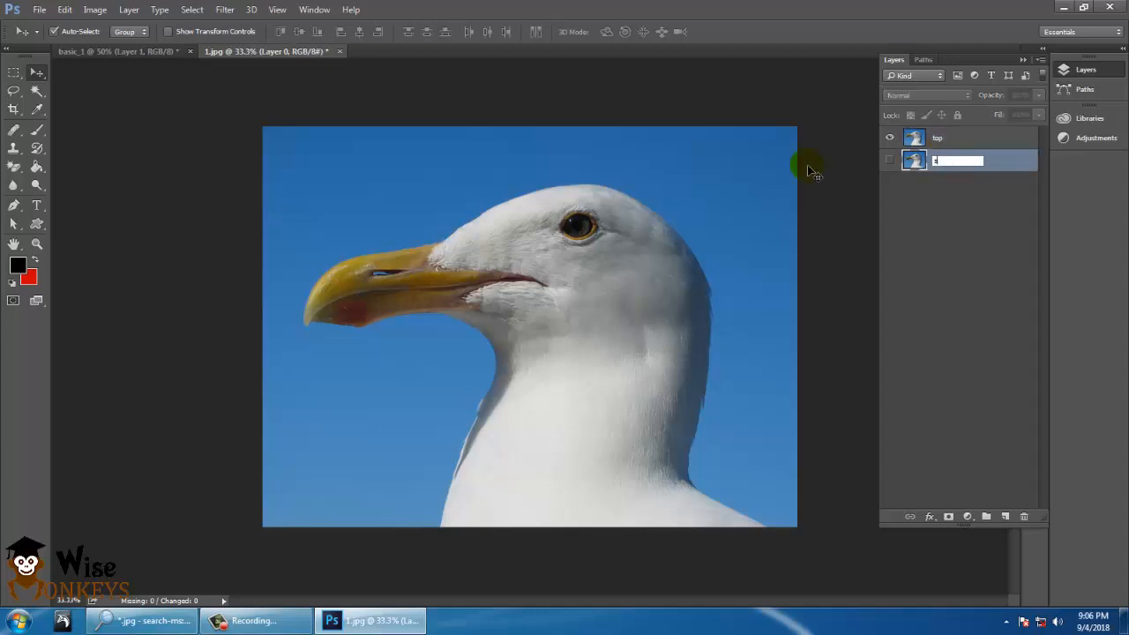
click(1006, 213)
Make the top layer active and switch to the Magnetic Lasso tool, keeping the feather at 3 px.
click(953, 146)
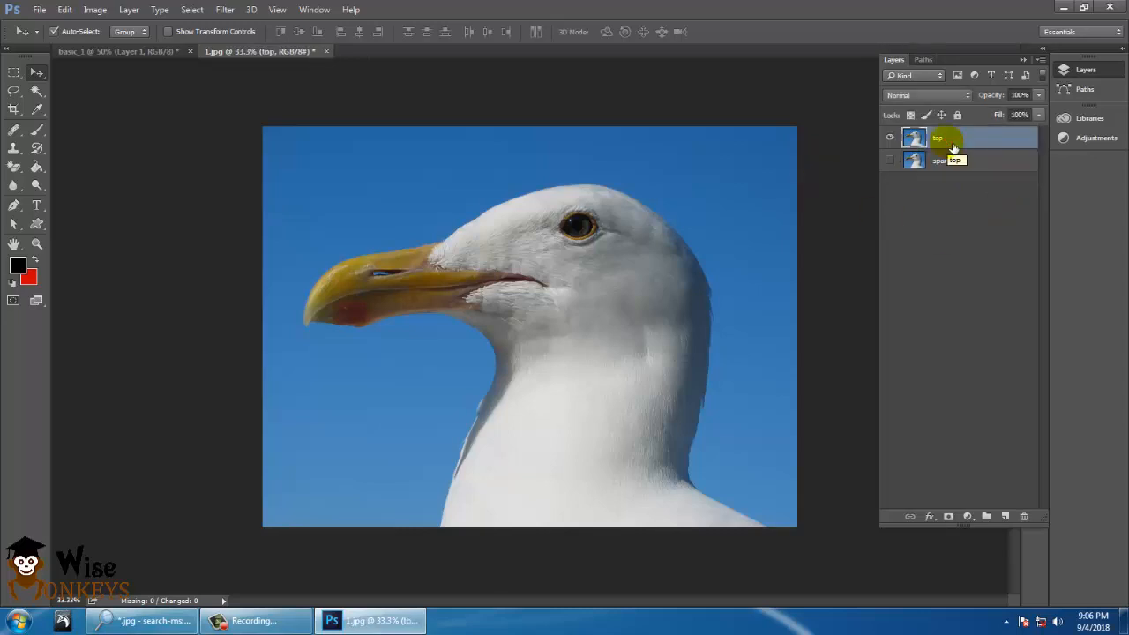
click(14, 91)
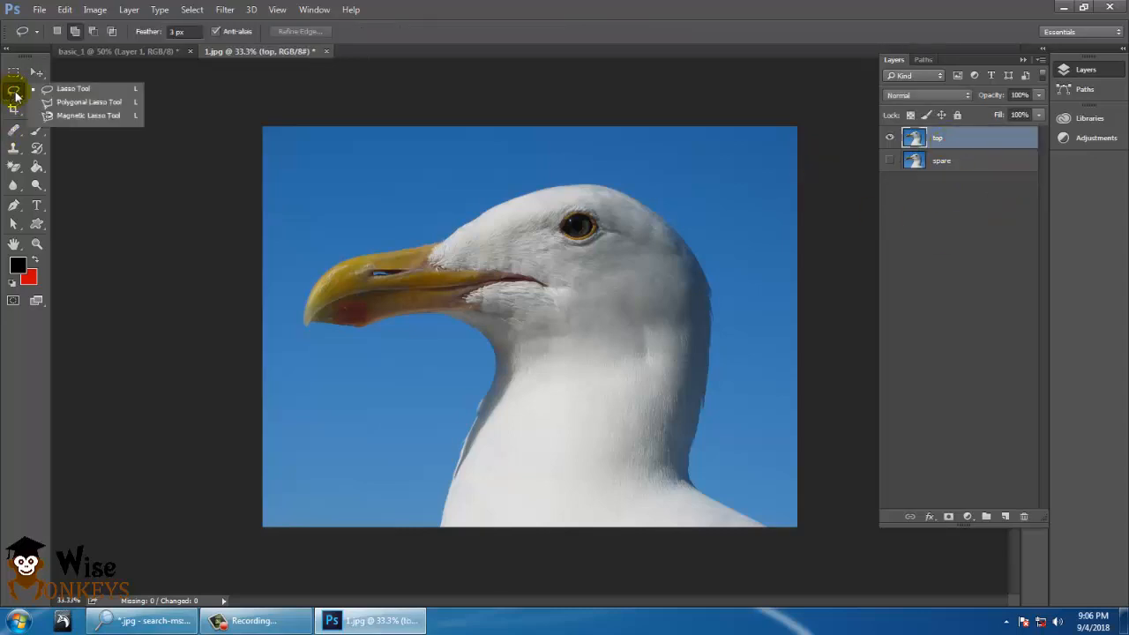
click(101, 116)
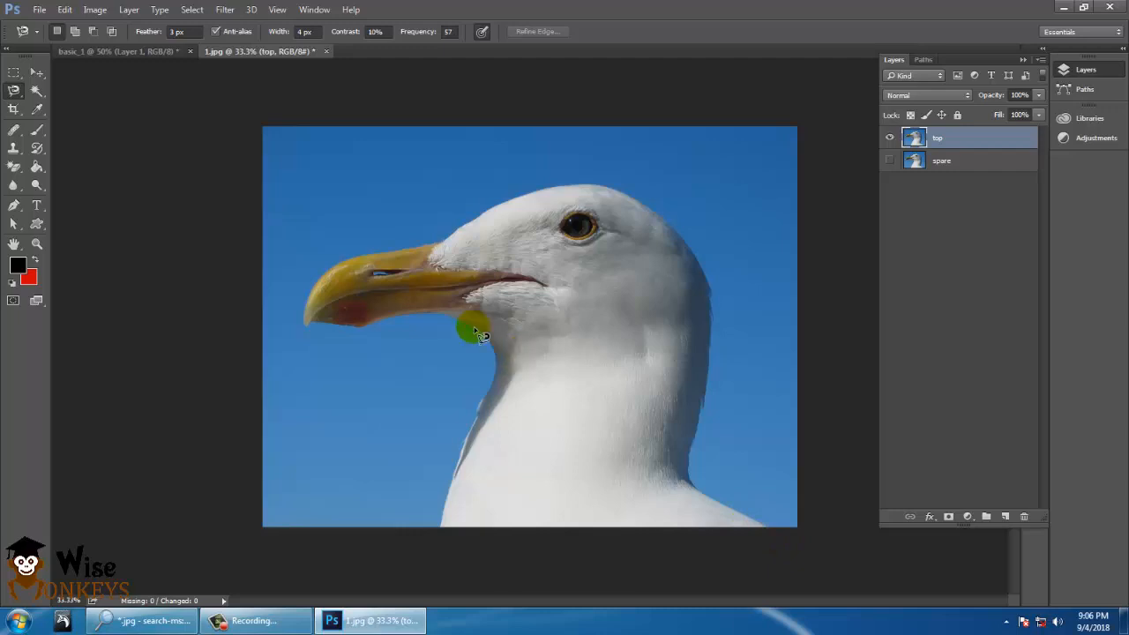
click(196, 33)
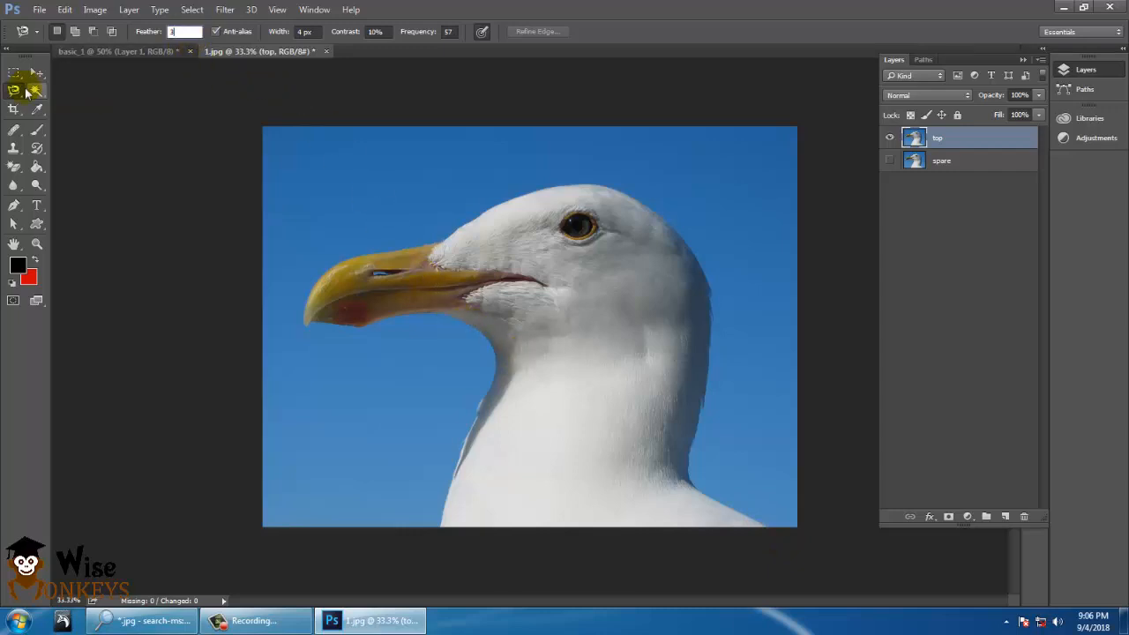
Start a magnetic lasso path on the gull's forehead and trace over the crown and down the back of the neck.
key(ctrl+plus)
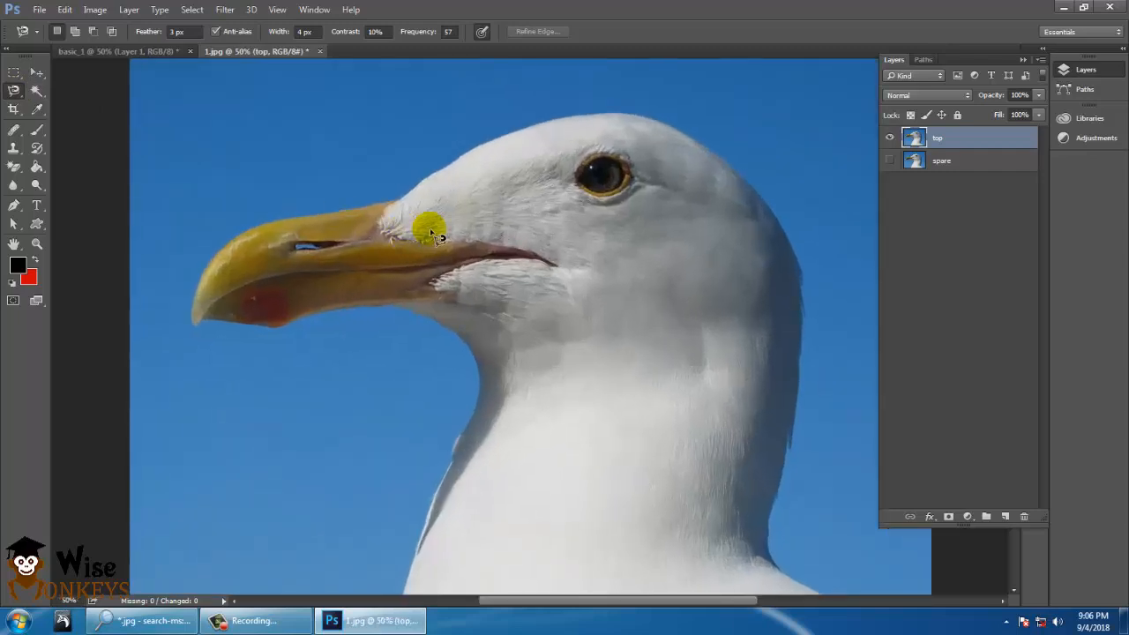
drag(567, 248, 389, 310)
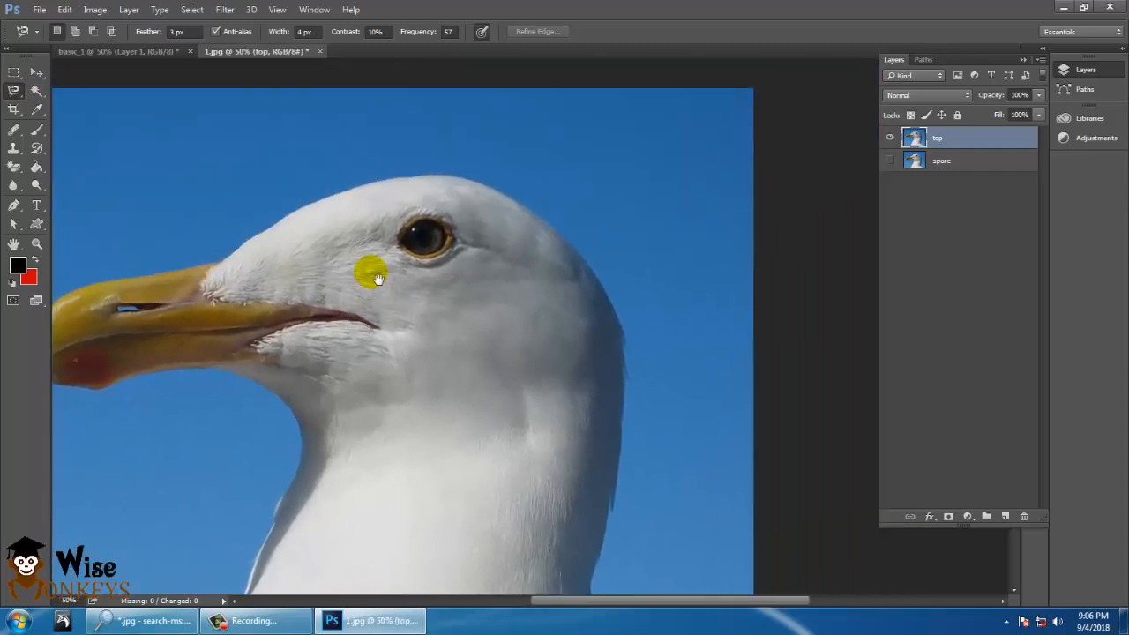
click(281, 220)
mouse_move(284, 222)
mouse_down()
mouse_move(327, 194)
mouse_move(394, 178)
mouse_move(495, 188)
mouse_move(576, 249)
mouse_move(538, 203)
mouse_move(588, 283)
mouse_move(596, 333)
mouse_move(586, 320)
mouse_up()
click(587, 334)
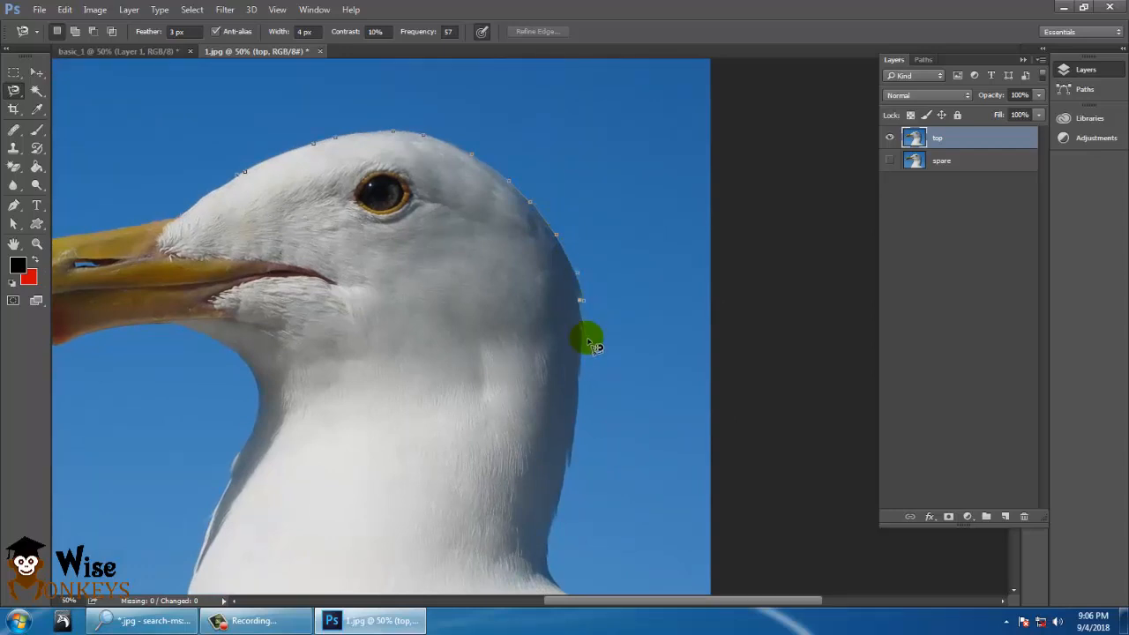
click(578, 323)
mouse_move(589, 354)
mouse_down()
mouse_move(573, 471)
mouse_move(567, 452)
mouse_move(544, 567)
mouse_move(554, 562)
mouse_move(489, 357)
mouse_move(493, 383)
mouse_move(485, 366)
mouse_move(525, 396)
mouse_move(582, 334)
mouse_move(595, 285)
mouse_move(636, 257)
mouse_move(610, 225)
mouse_move(672, 238)
mouse_up()
key(space)
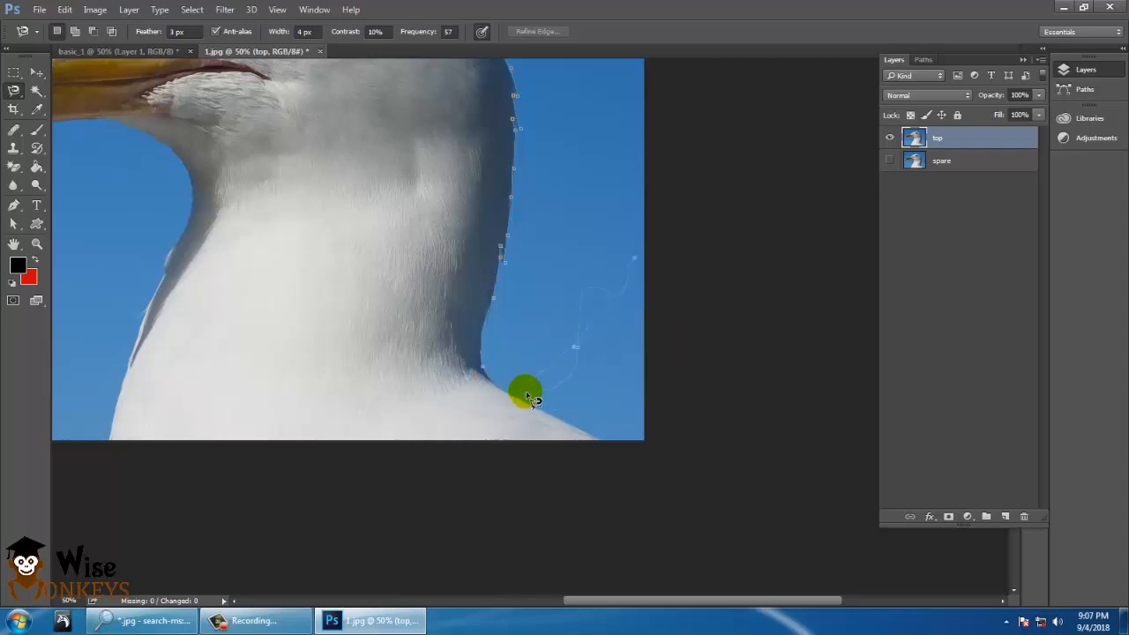
Remove the stray lasso points in the sky and trace along the gull's shoulder to the photo's lower edge.
key(BackSpace)
key(BackSpace)
key(BackSpace)
mouse_move(545, 414)
mouse_down()
mouse_move(609, 448)
mouse_move(479, 457)
mouse_up()
mouse_move(819, 520)
mouse_down()
mouse_move(785, 463)
mouse_move(732, 460)
mouse_up()
drag(845, 436, 716, 443)
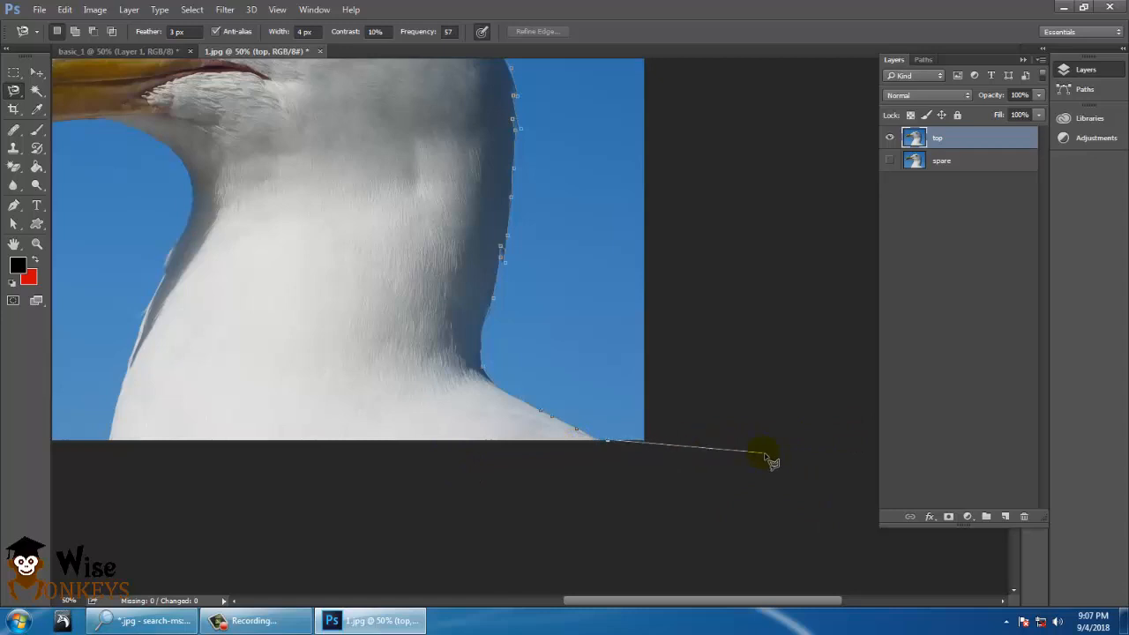
Carry the lasso path around the photo's outer borders until it meets the front of the gull's neck at the lower edge.
mouse_move(662, 345)
mouse_down()
mouse_move(670, 526)
mouse_move(662, 411)
mouse_up()
drag(682, 537, 706, 514)
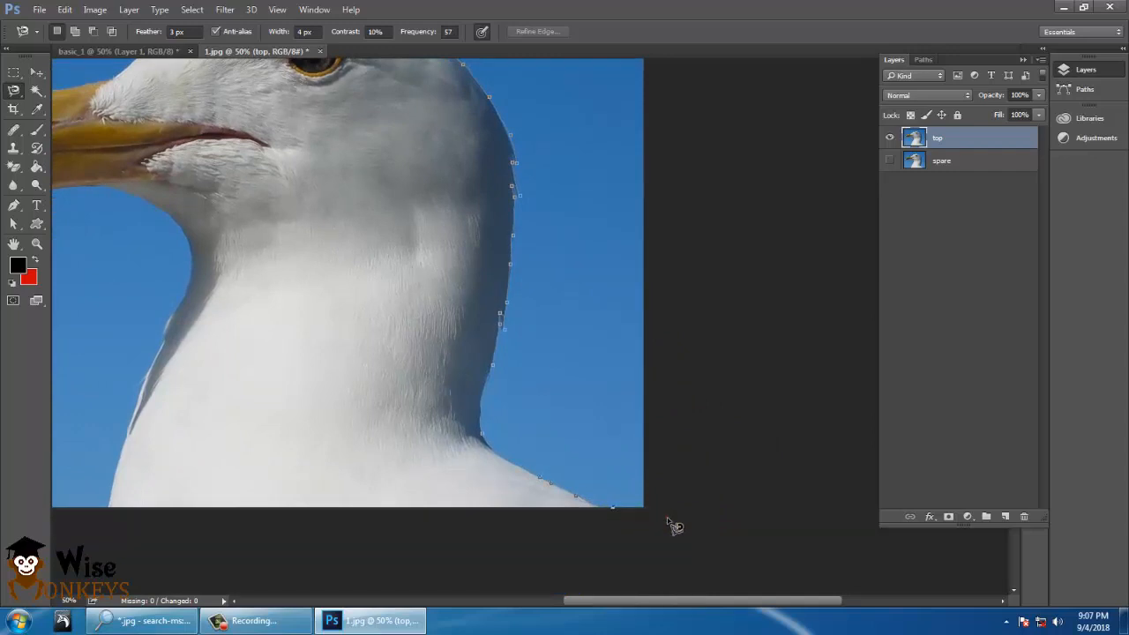
drag(745, 105, 746, 430)
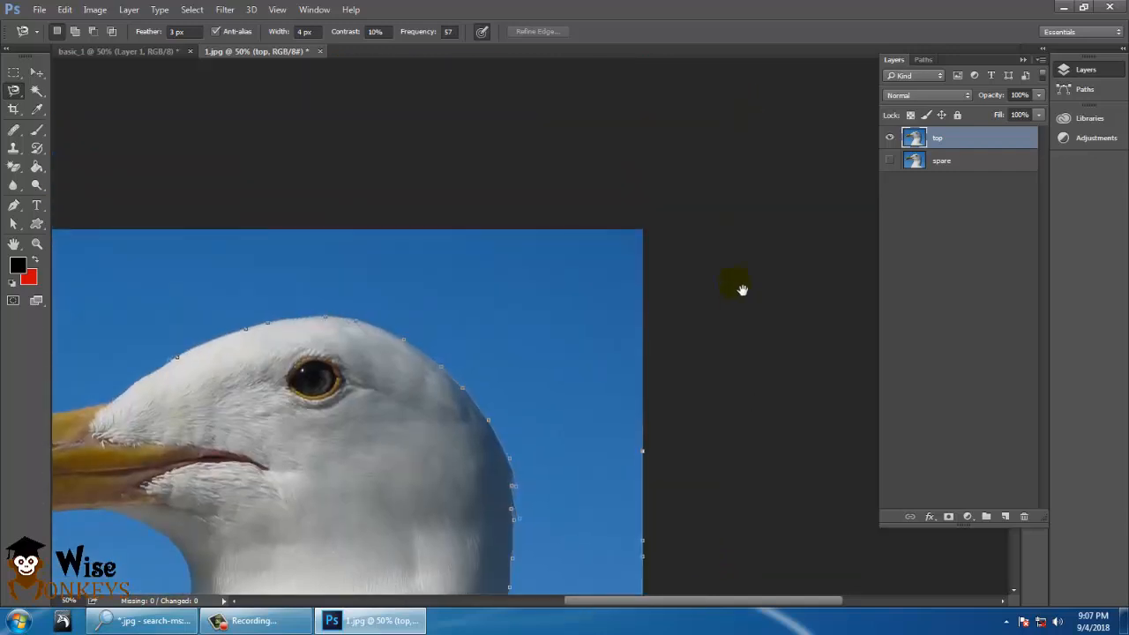
drag(236, 147, 600, 143)
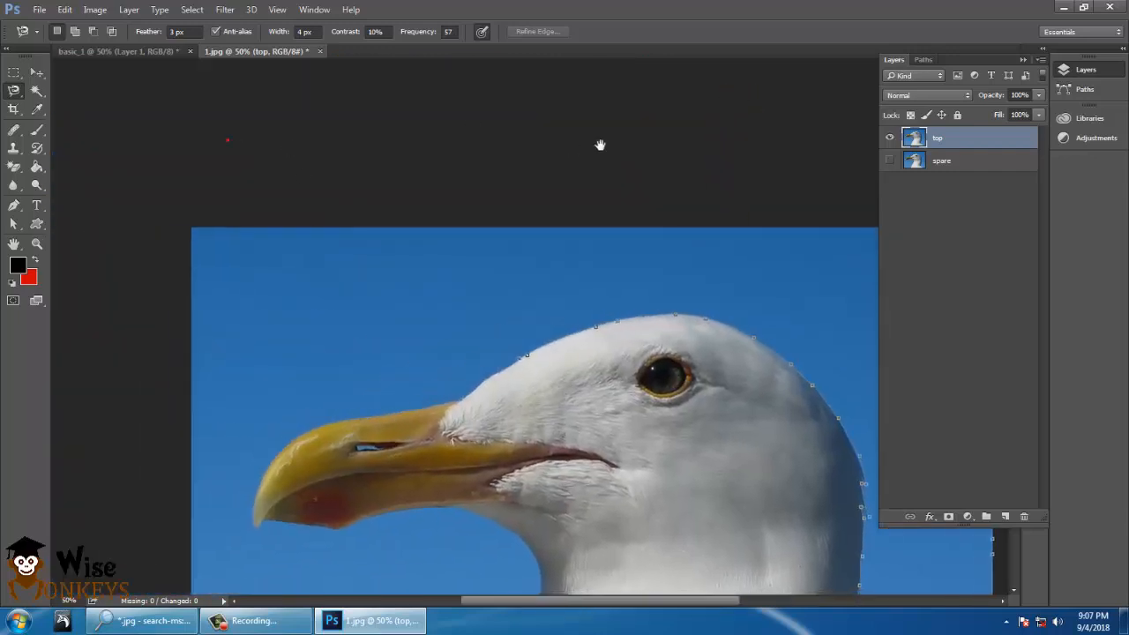
drag(287, 177, 597, 144)
drag(376, 424, 338, 8)
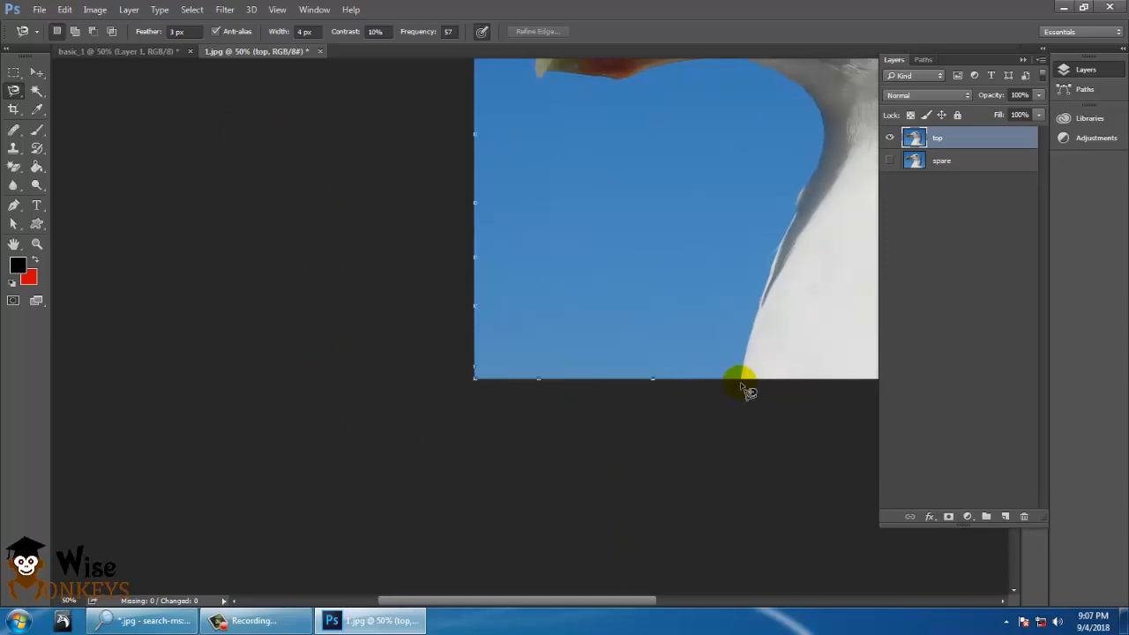
Trace the front of the neck, the throat and the beak, and close the lasso path at its starting point on the forehead.
mouse_move(748, 390)
mouse_down()
mouse_move(756, 292)
mouse_move(586, 514)
mouse_move(578, 509)
mouse_move(652, 350)
mouse_move(632, 309)
mouse_move(580, 284)
mouse_up()
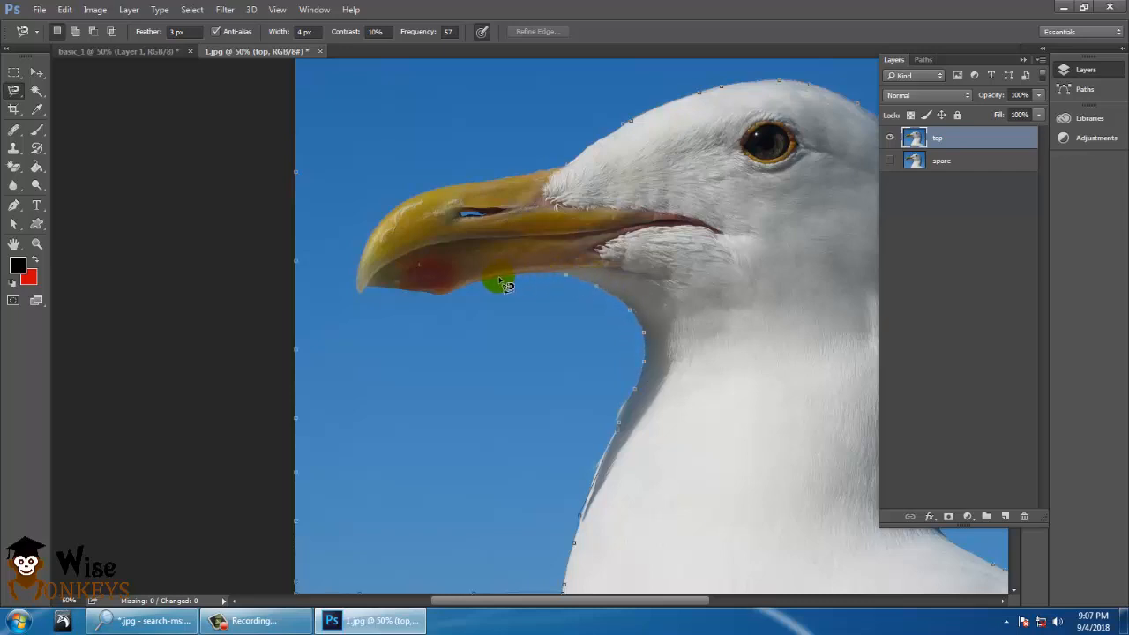
mouse_move(505, 285)
mouse_down()
mouse_move(449, 298)
mouse_move(377, 284)
mouse_move(358, 295)
mouse_move(374, 236)
mouse_move(358, 242)
mouse_move(377, 311)
mouse_move(361, 288)
mouse_move(360, 298)
mouse_move(363, 256)
mouse_move(389, 211)
mouse_move(561, 170)
mouse_move(618, 139)
mouse_up()
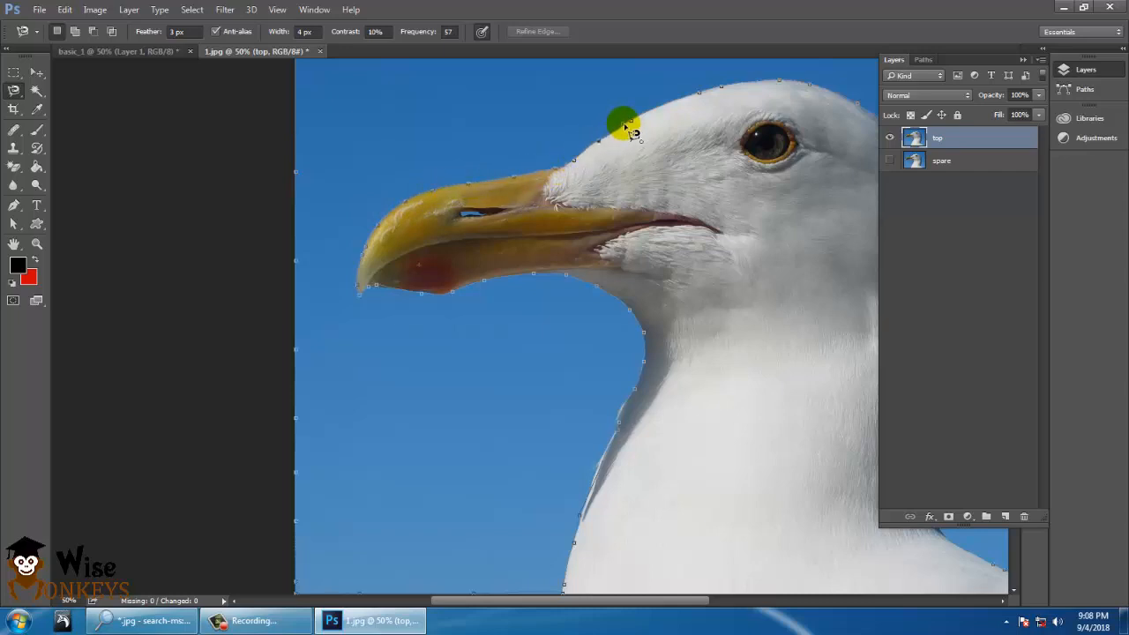
click(625, 125)
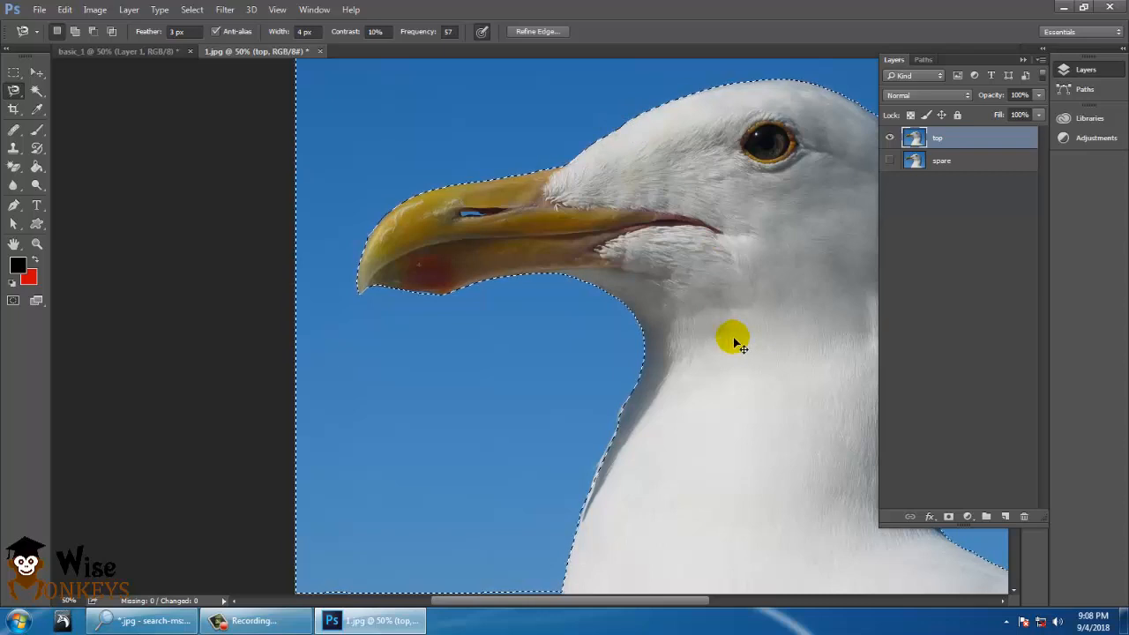
Delete the selected blue sky from the top layer and clear the selection.
key(ctrl+minus)
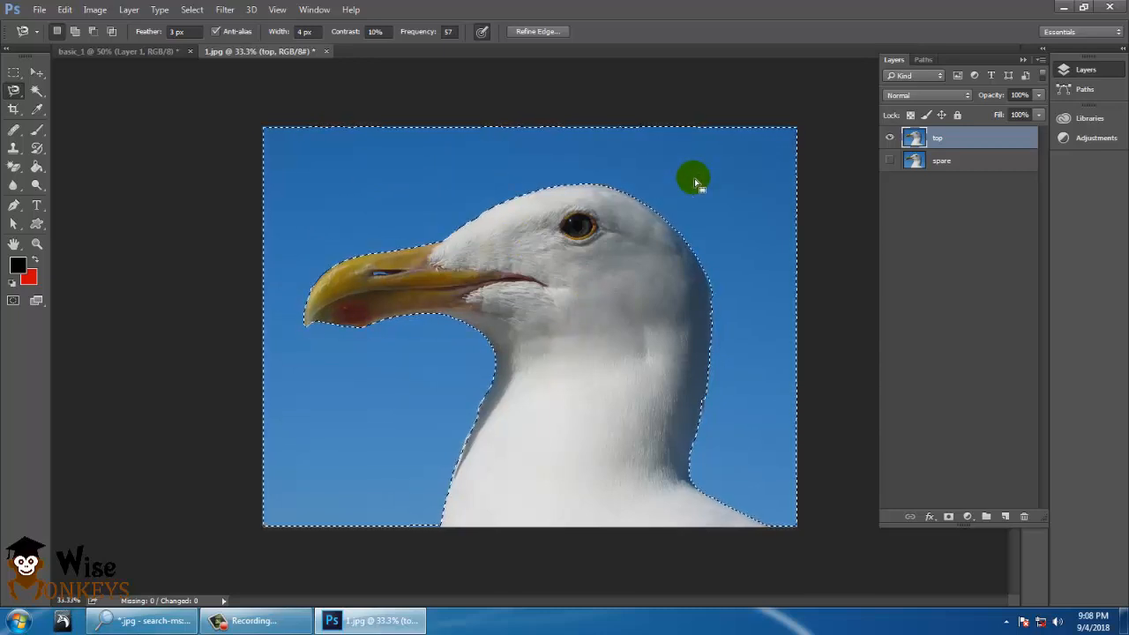
key(Delete)
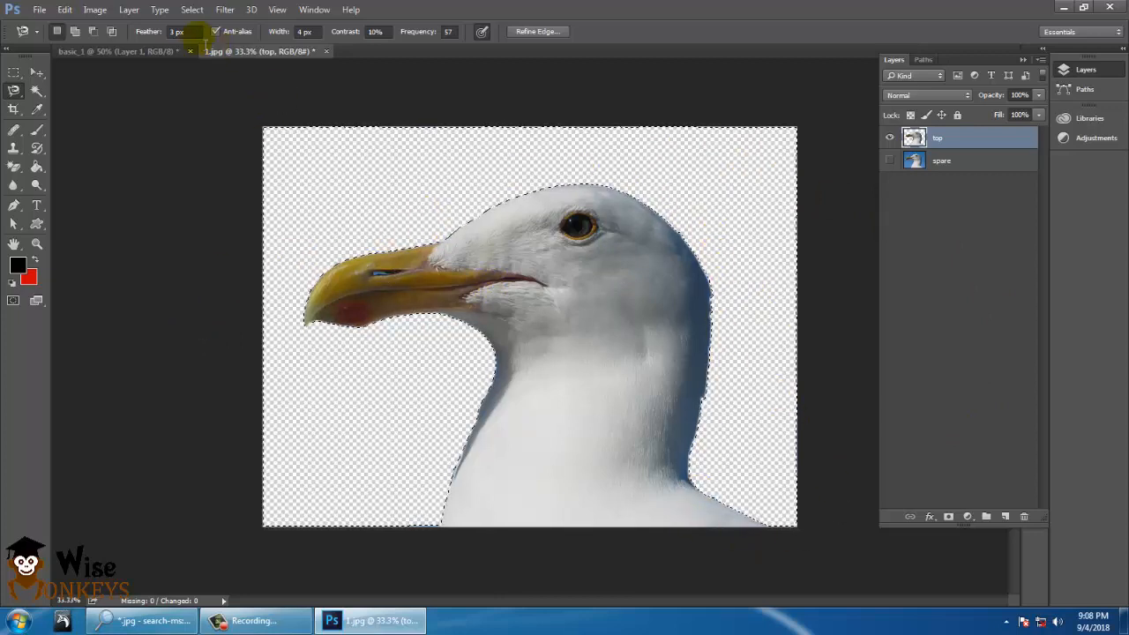
click(193, 9)
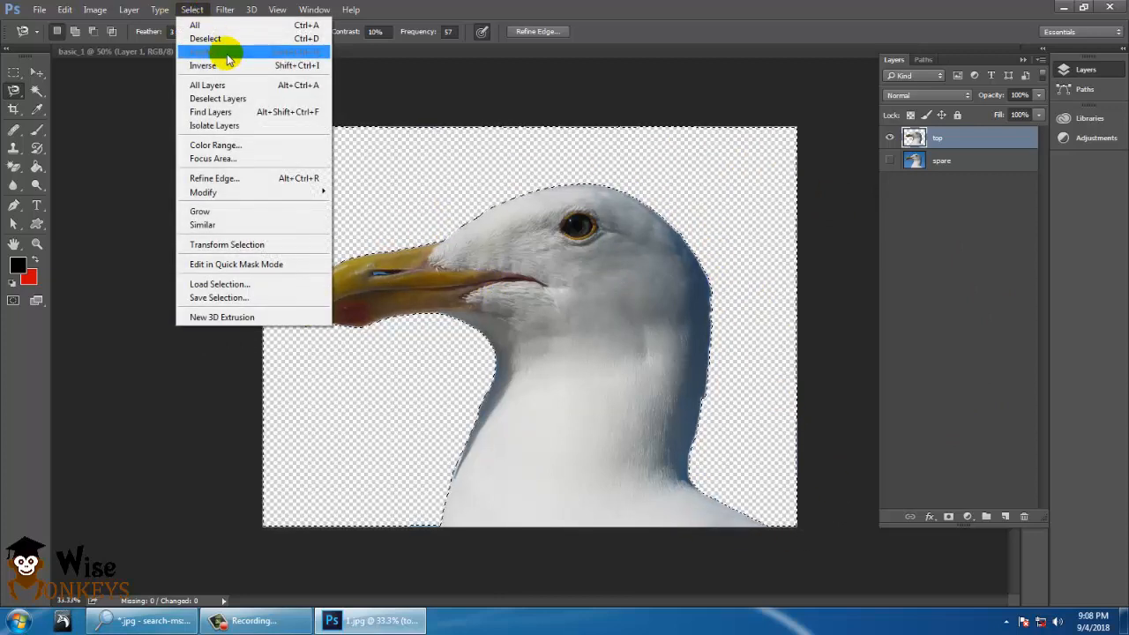
click(208, 39)
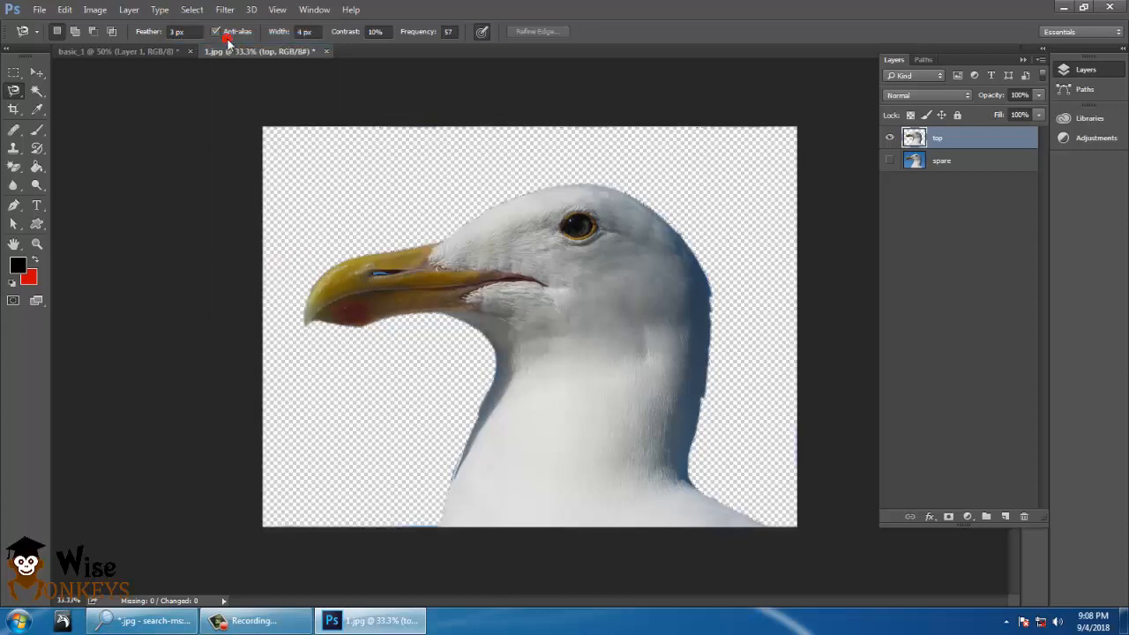
Outline the blue patch inside the beak's nostril with the magnetic lasso, delete it and clear the selection.
key(ctrl+plus)
key(ctrl+plus)
key(ctrl+plus)
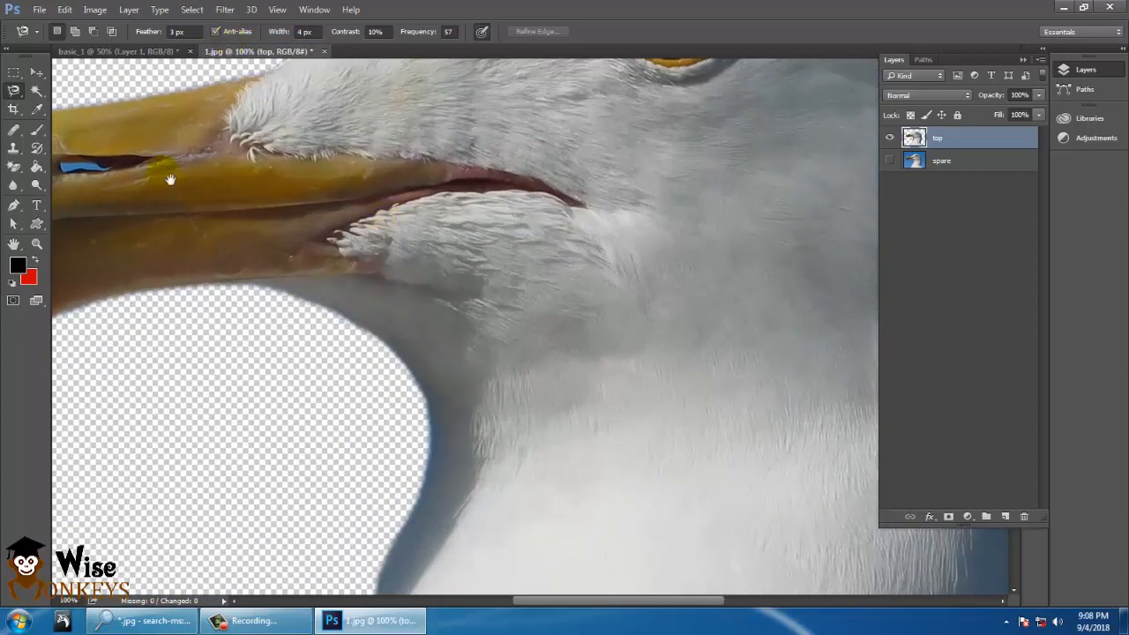
drag(171, 180, 472, 302)
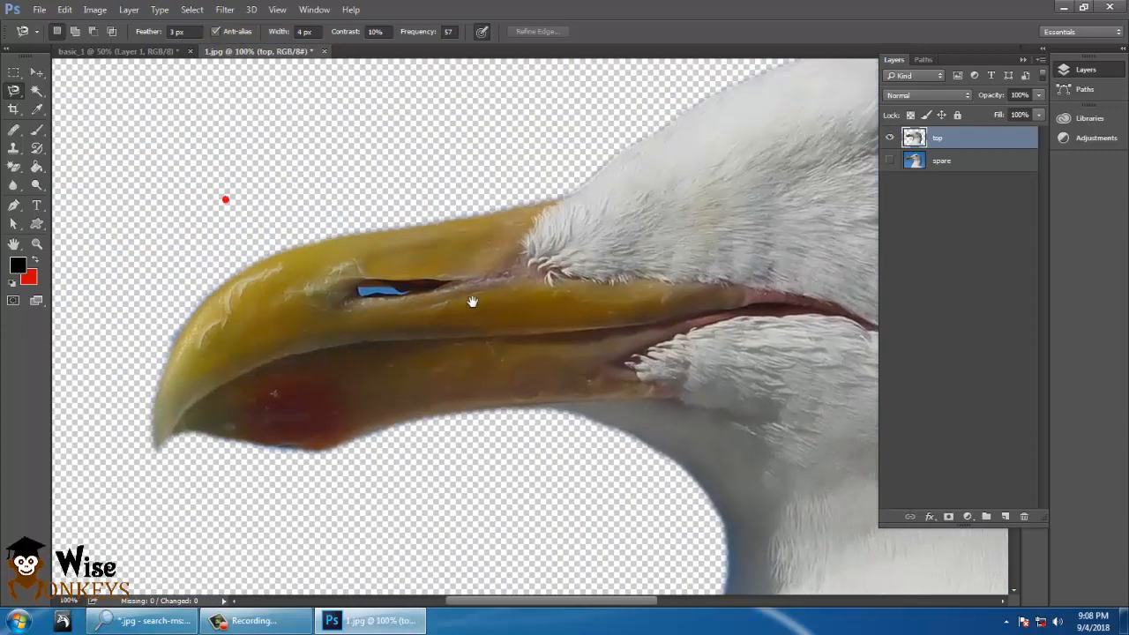
key(ctrl+plus)
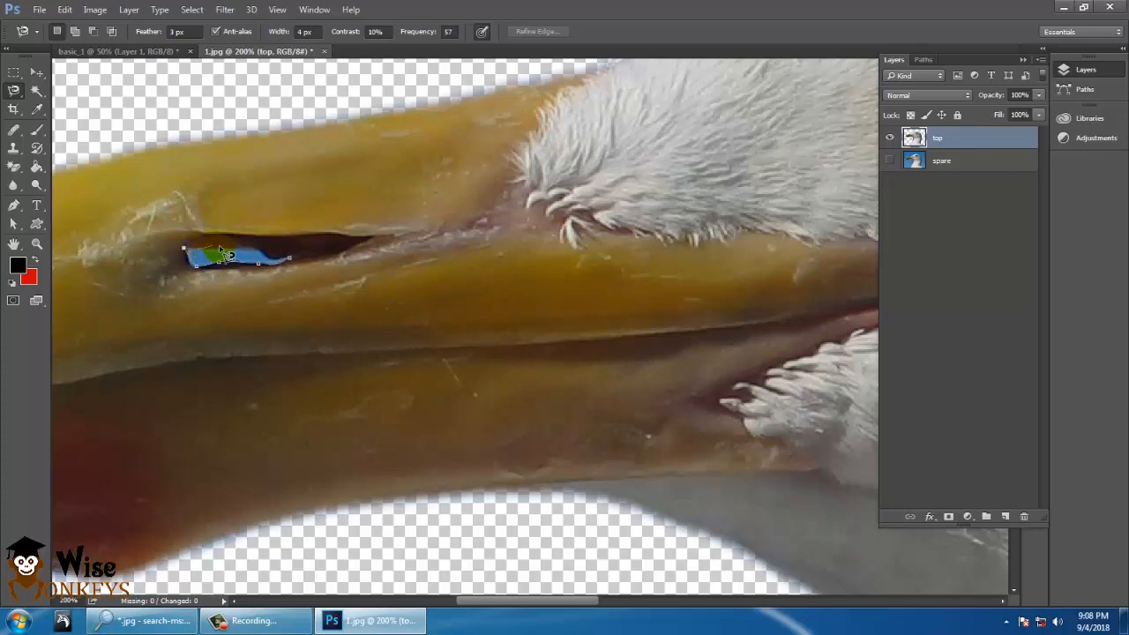
double_click(297, 267)
key(ctrl+minus)
key(ctrl+minus)
key(ctrl+minus)
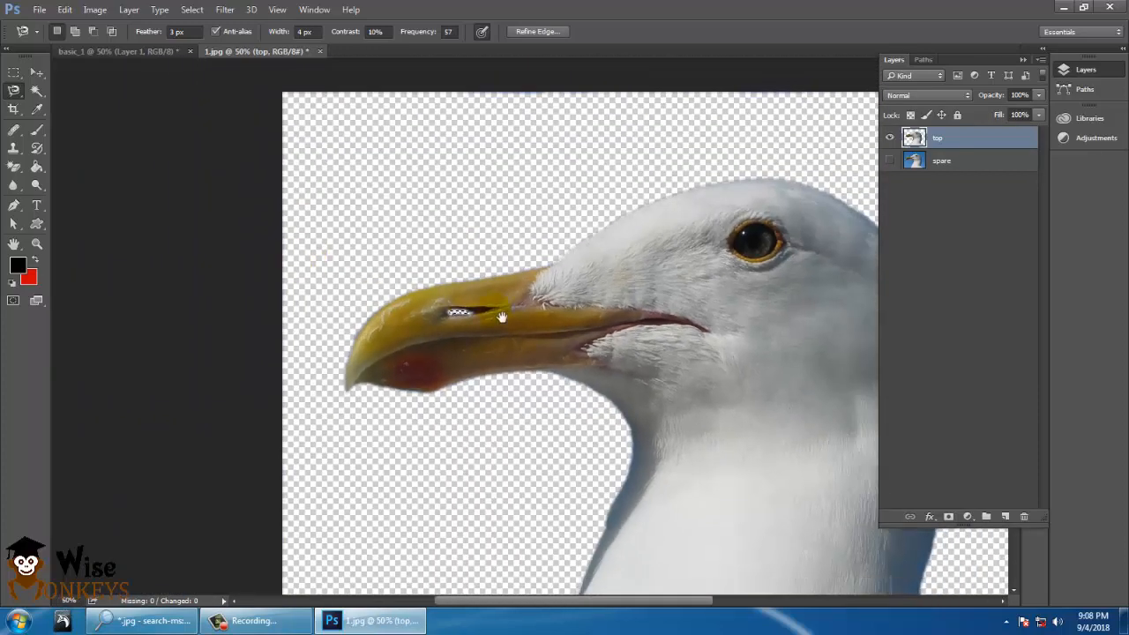
drag(501, 316, 175, 204)
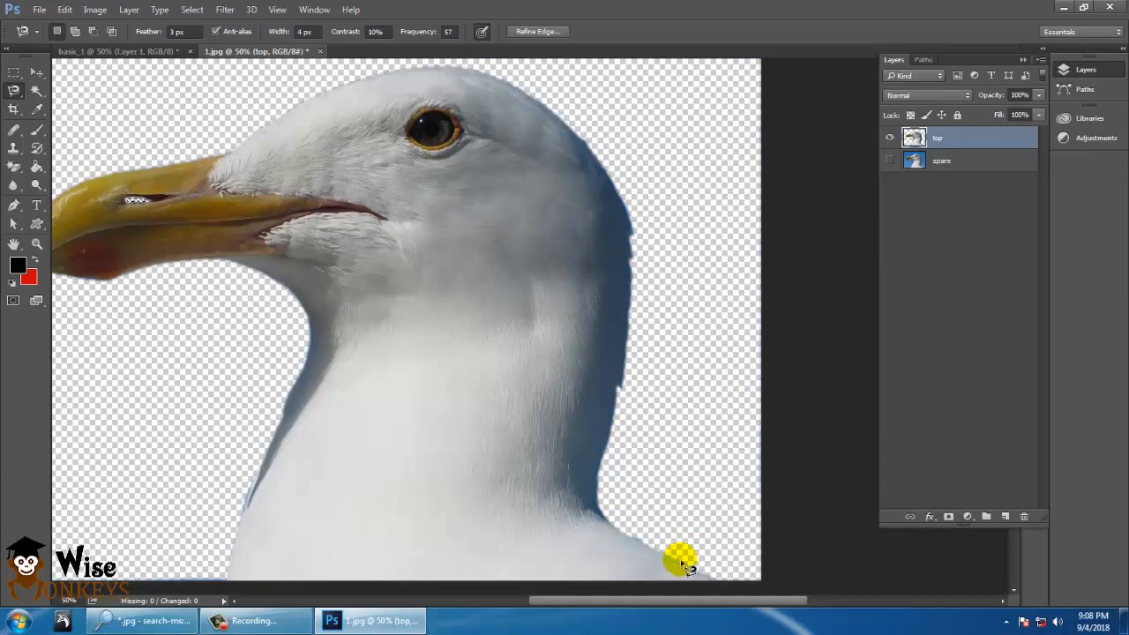
key(ctrl+minus)
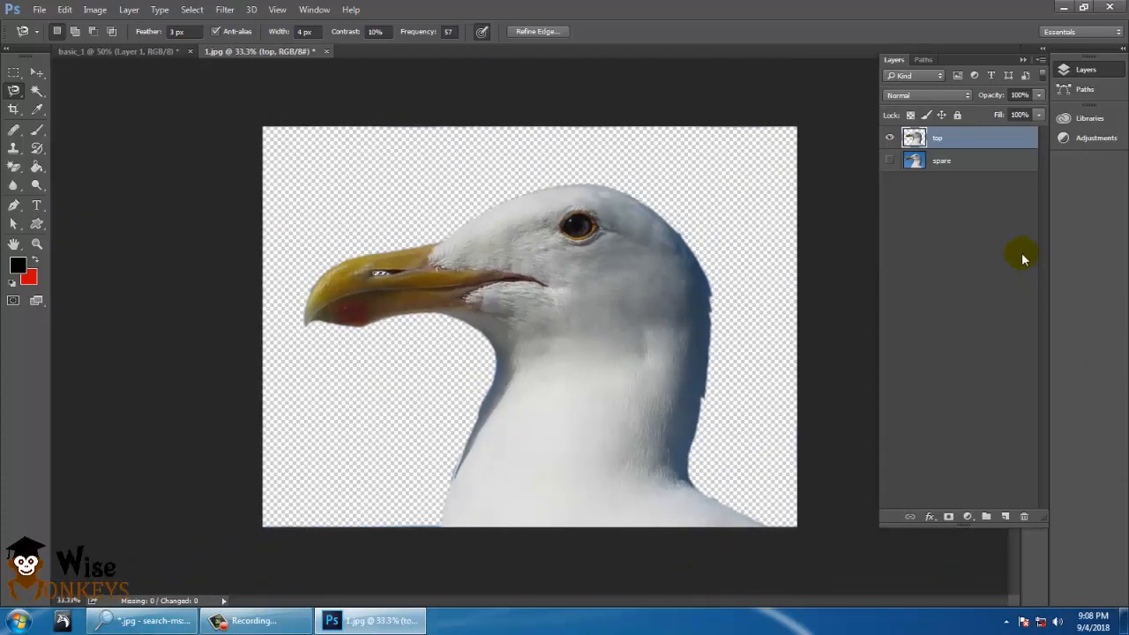
key(ctrl+d)
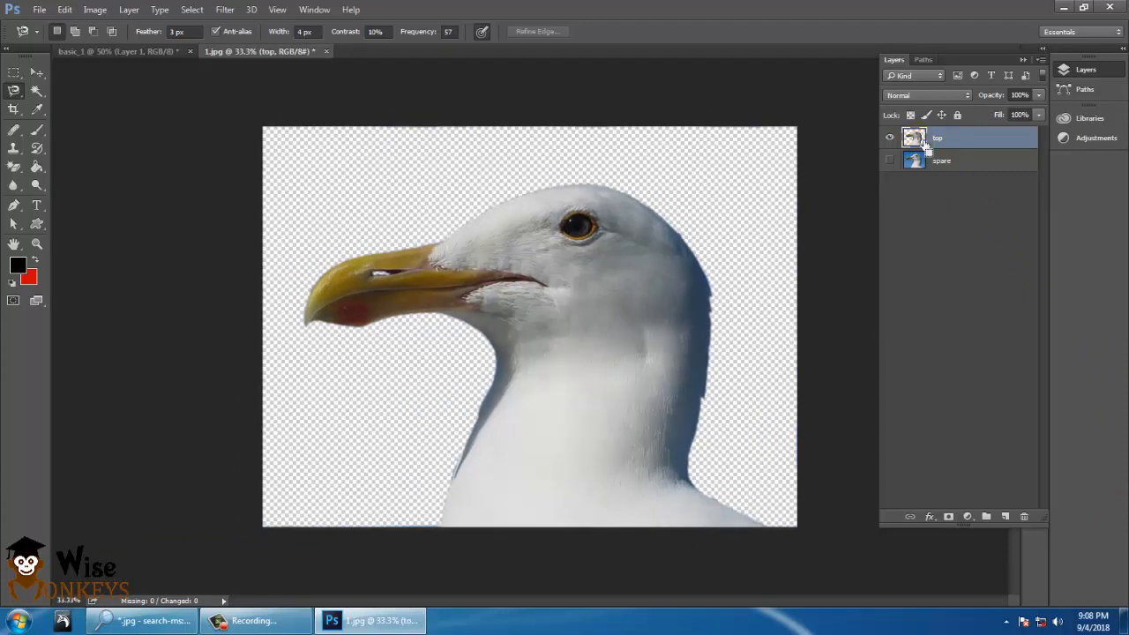
Load the top layer's outline as a selection and open Refine Edge with the Marching Ants view.
ctrl+click(924, 147)
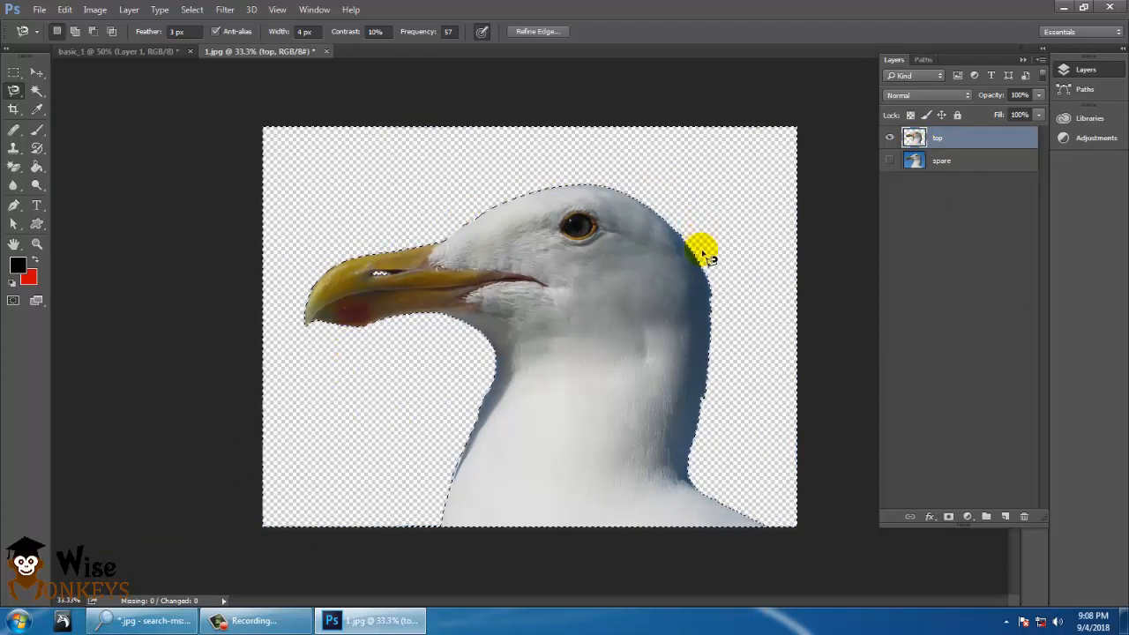
click(537, 32)
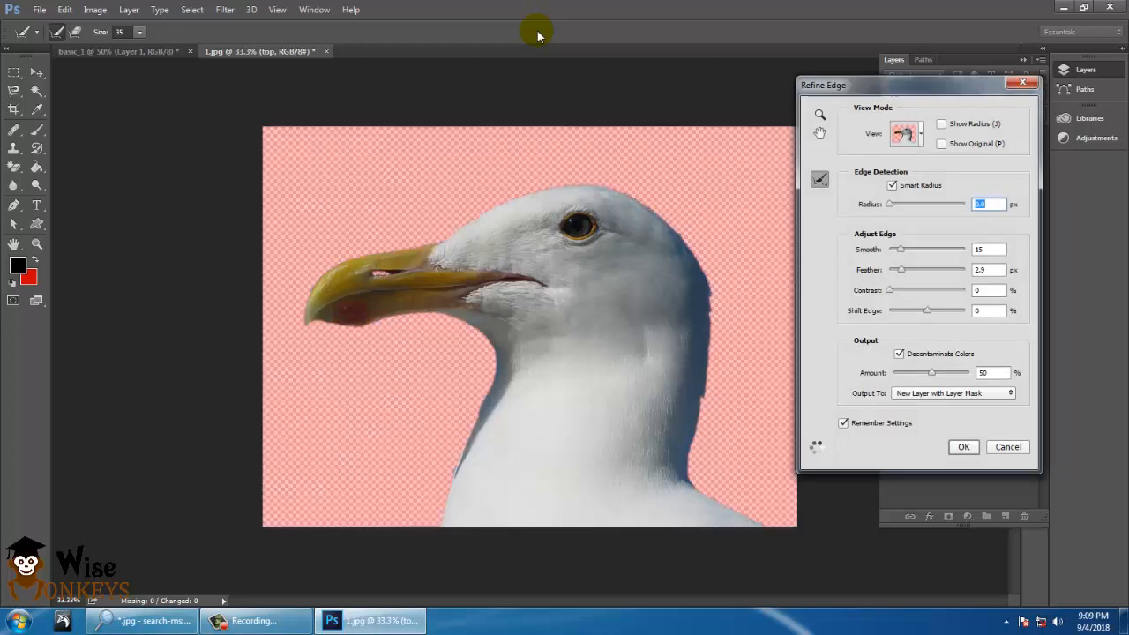
click(926, 132)
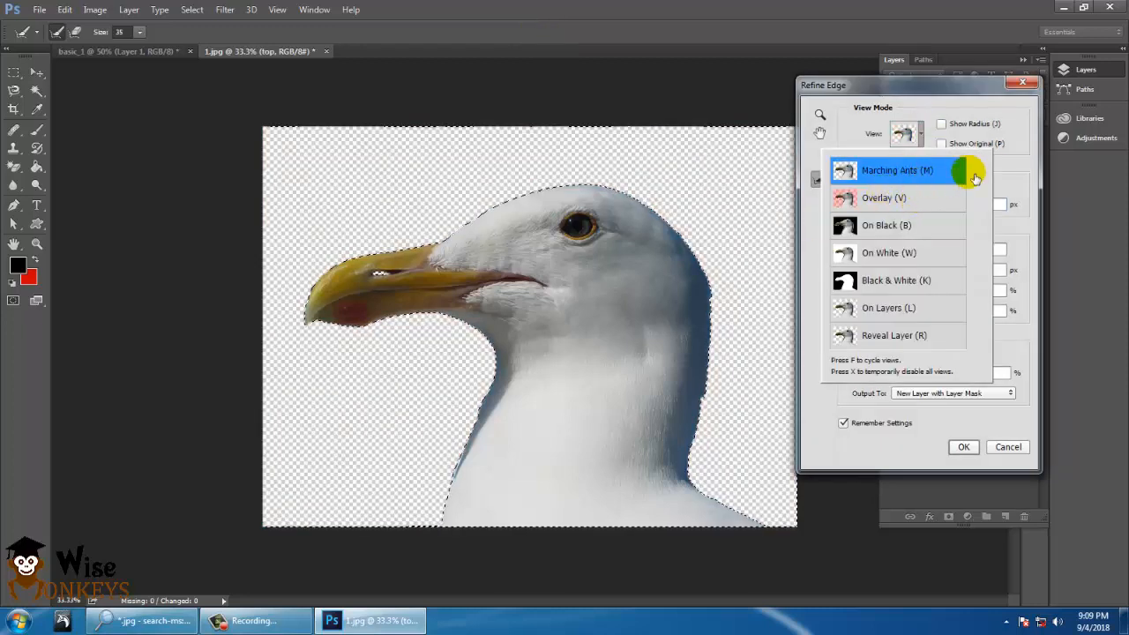
click(1006, 108)
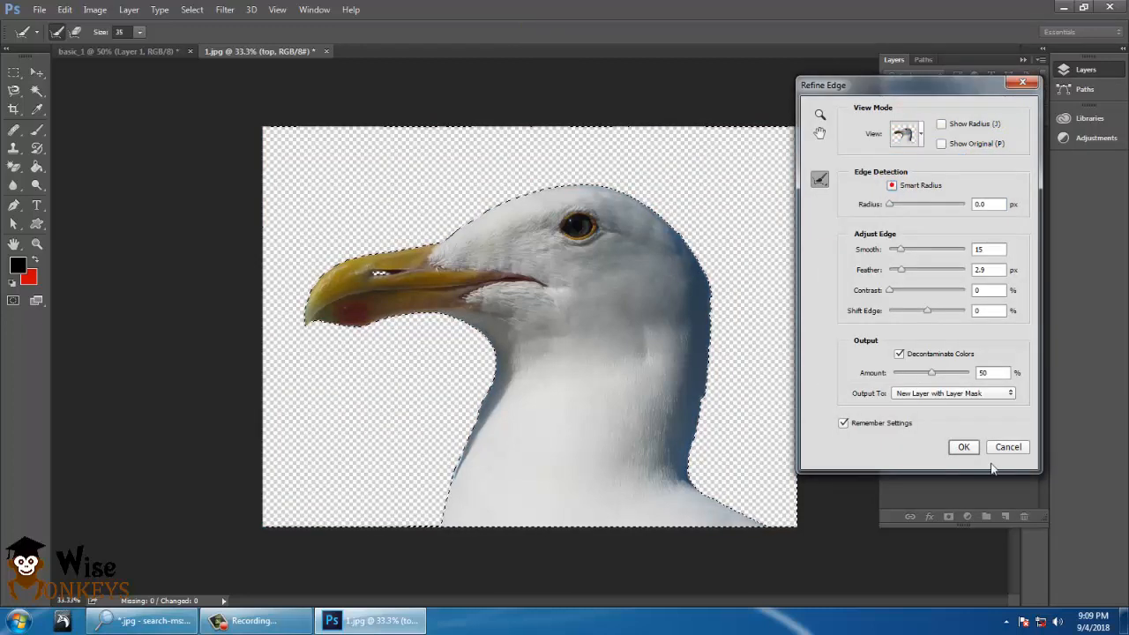
Set the Refine Edge output to Selection, with Decontaminate Colors and Remember Settings turned off.
click(997, 392)
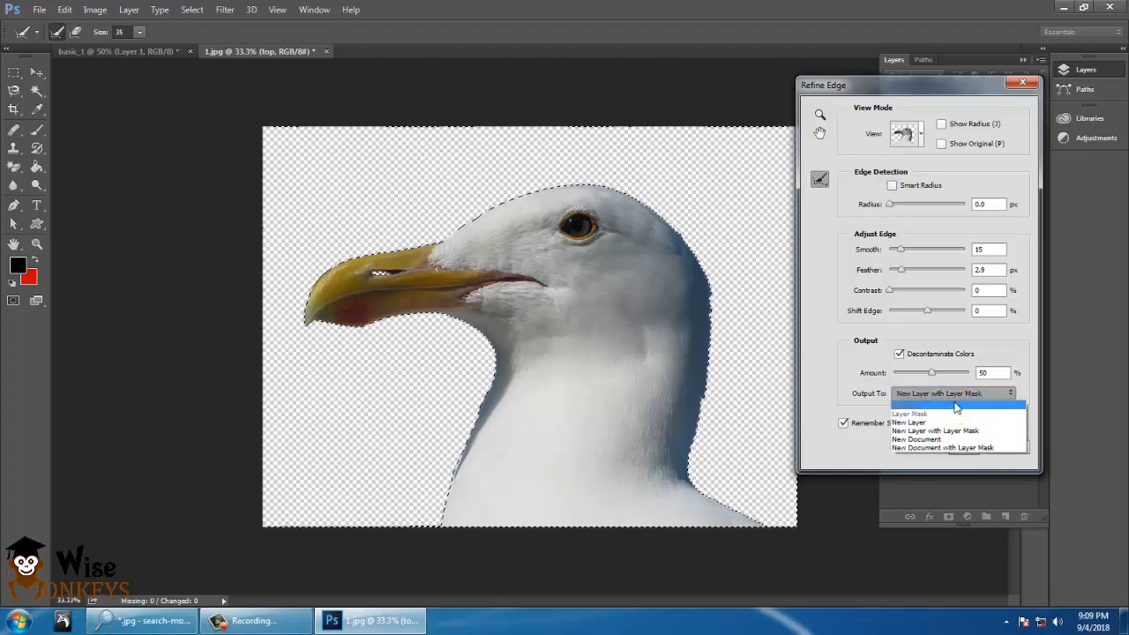
click(921, 356)
click(941, 396)
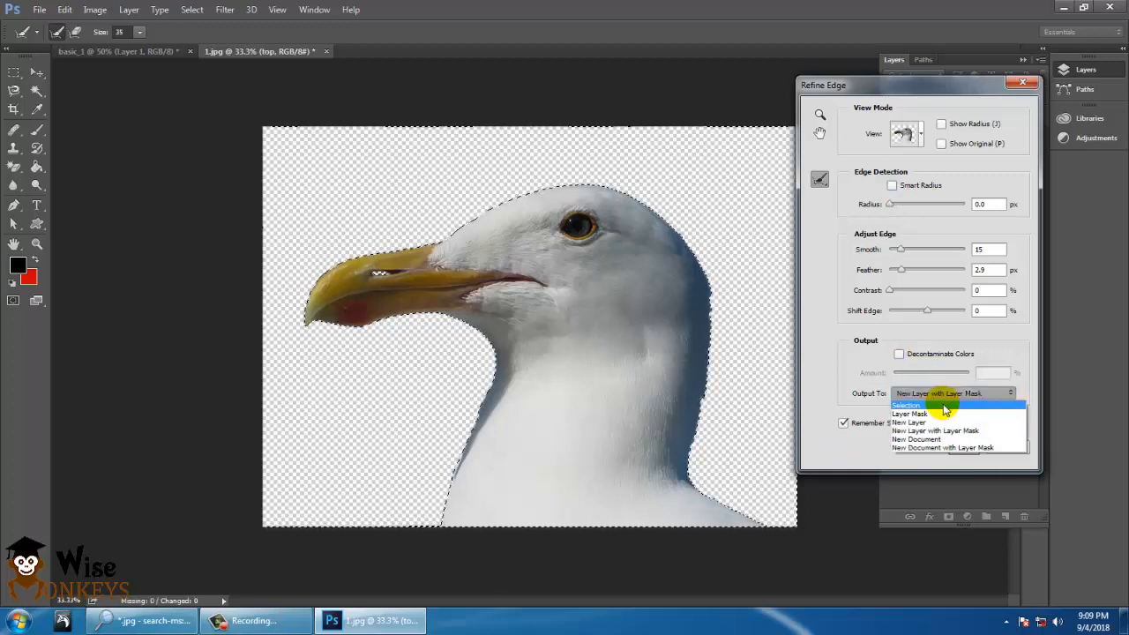
click(944, 407)
click(843, 423)
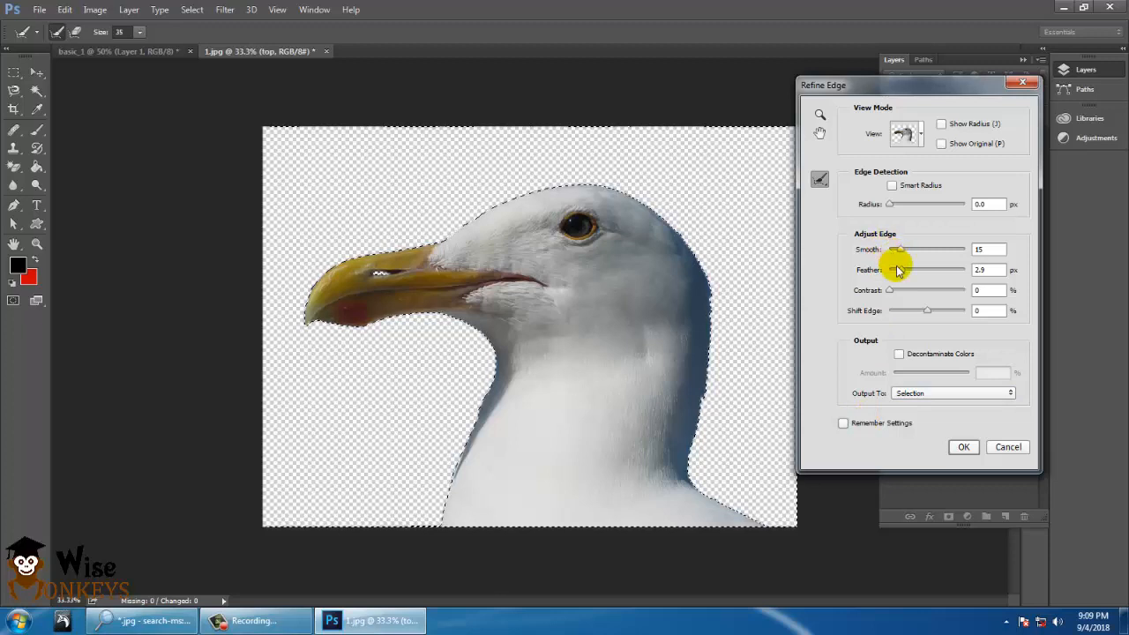
Refine the selection edge with Shift Edge -33%, Feather 2.1 px and Smooth 7, and apply it.
mouse_move(929, 310)
mouse_down()
mouse_move(895, 310)
mouse_move(917, 310)
mouse_up()
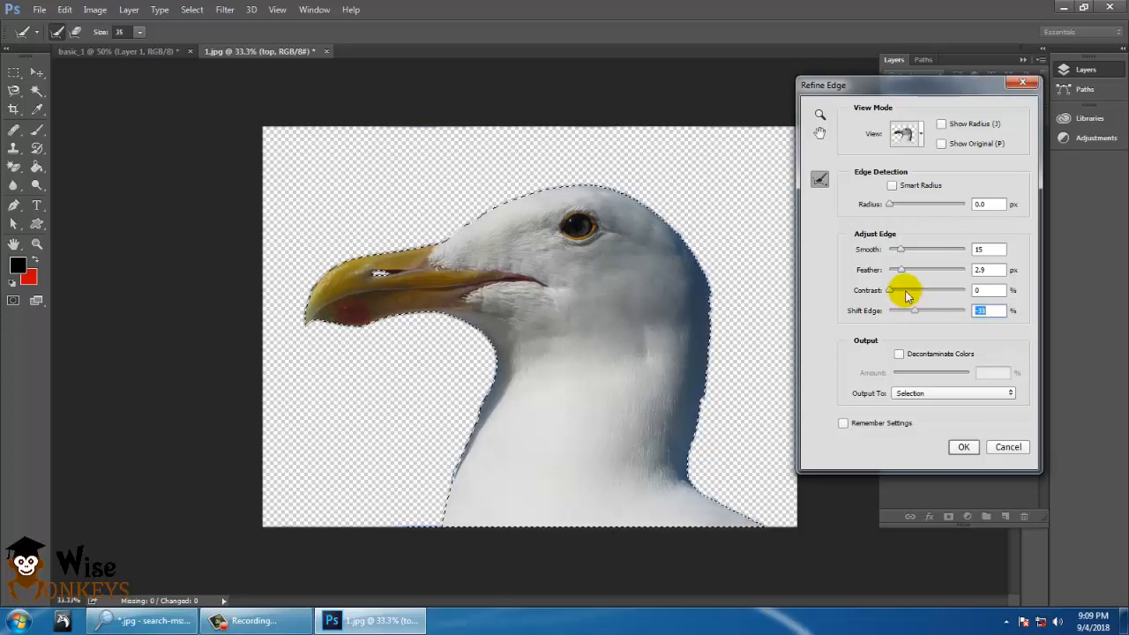
click(900, 271)
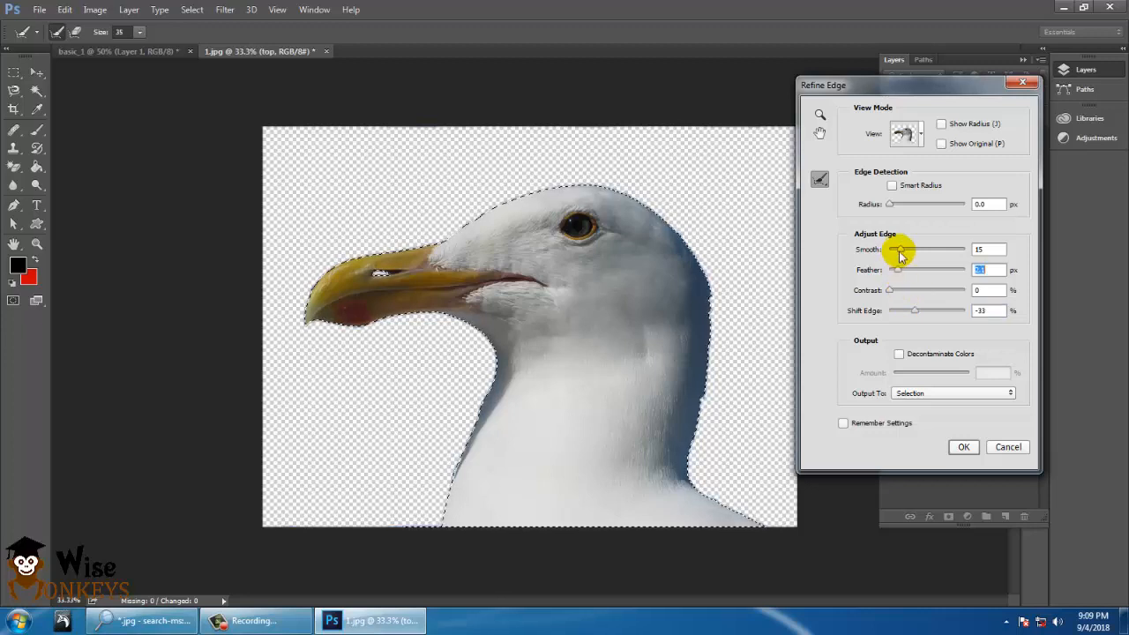
drag(900, 249, 893, 249)
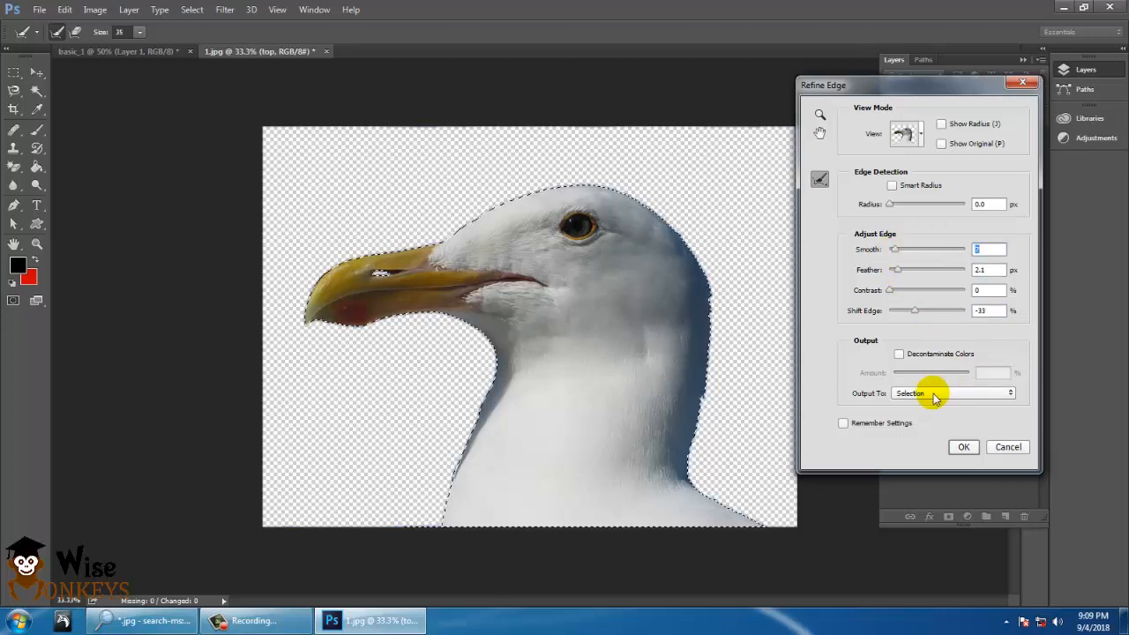
click(963, 447)
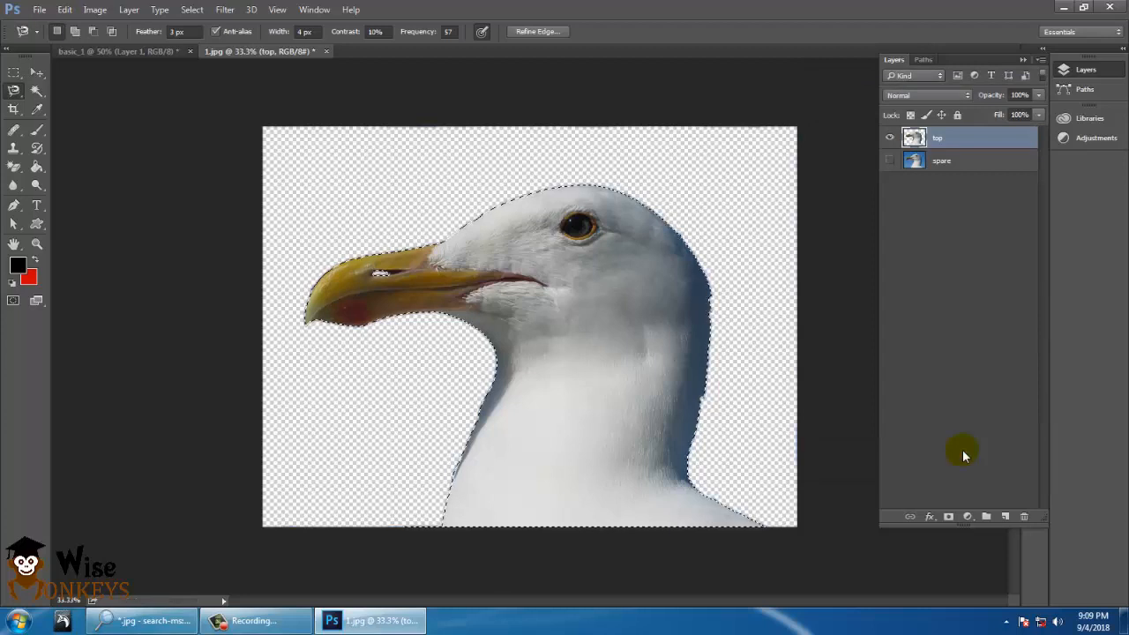
Try deleting the contents of the refined selection and undo the deletion.
key(Delete)
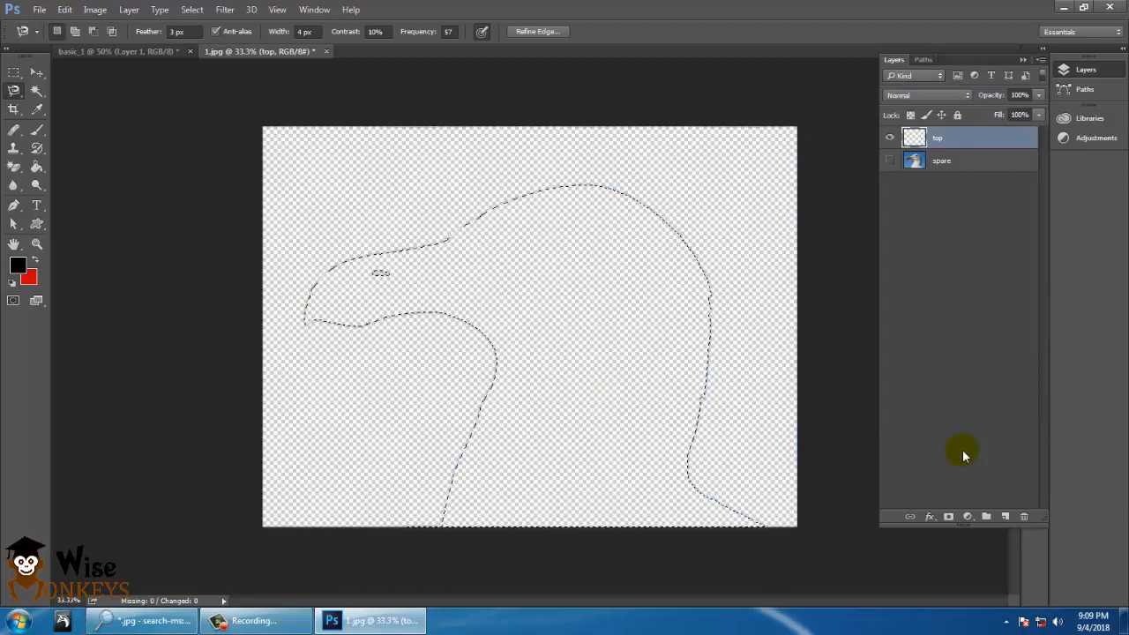
key(ctrl+z)
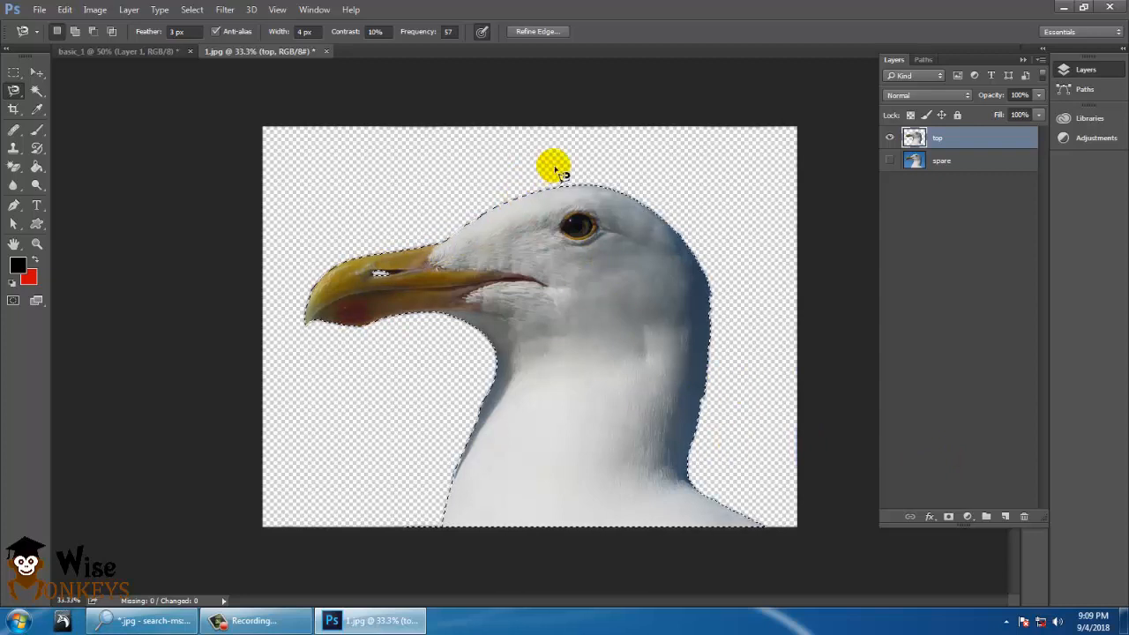
Invert the refined selection to the area outside the seagull, and clear the selection.
click(194, 11)
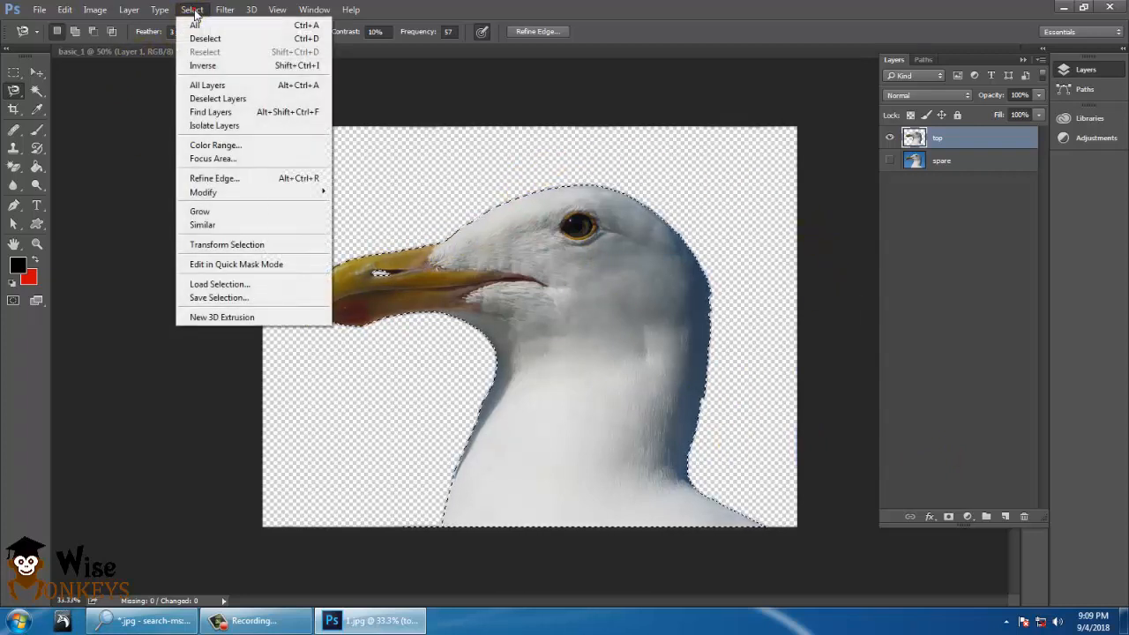
click(227, 68)
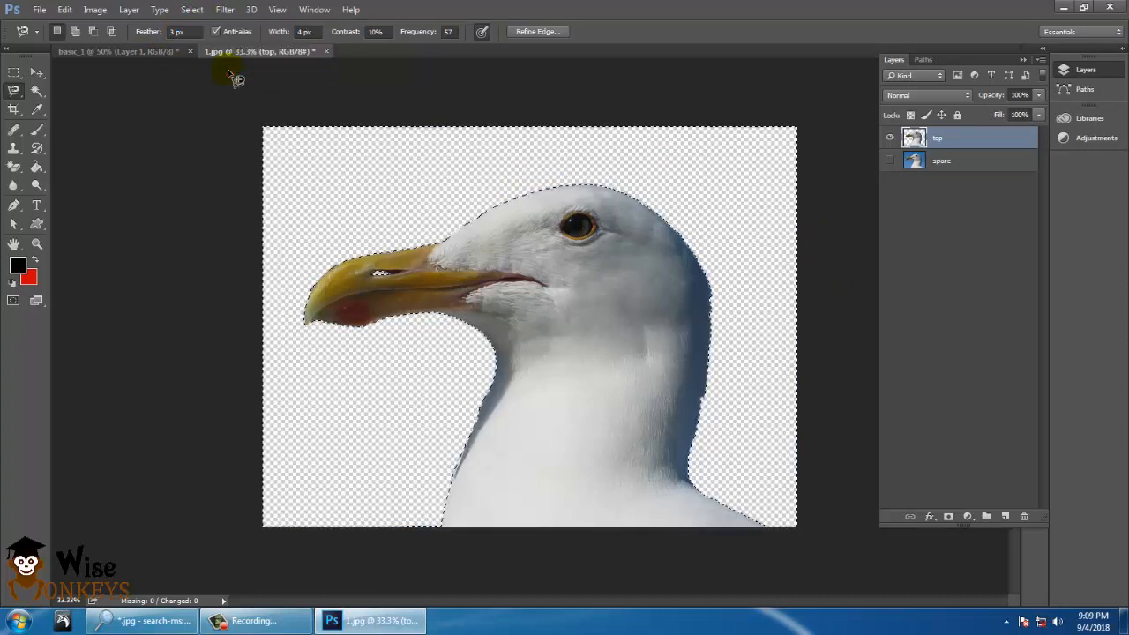
key(ctrl+d)
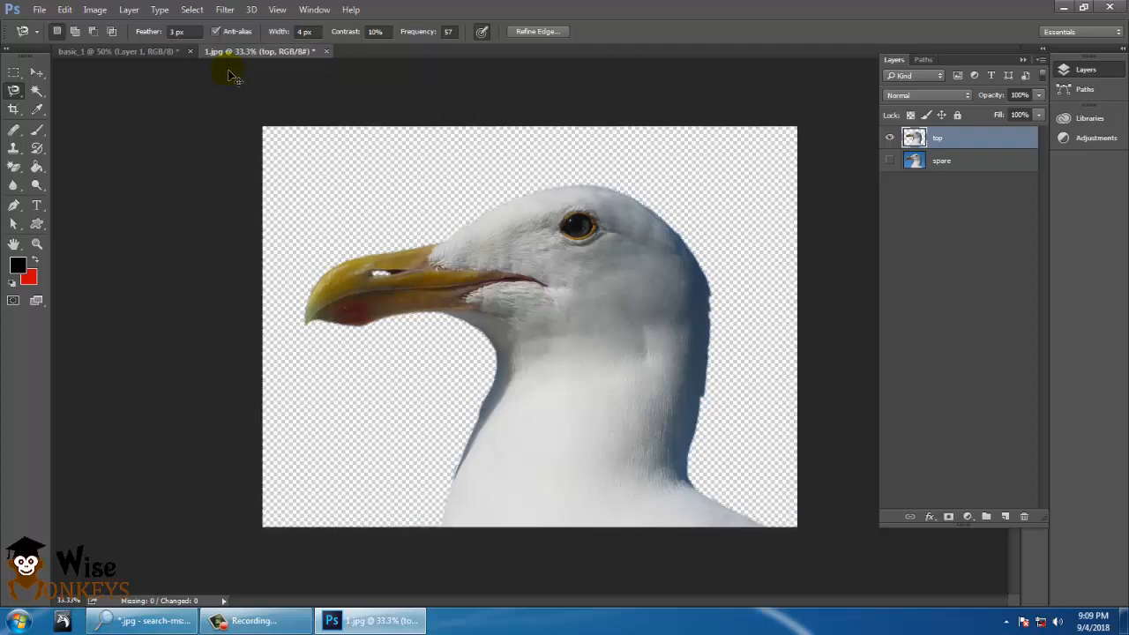
Examine the cutout's edge up close along the beak, the throat and the back of the head.
key(ctrl+plus)
key(ctrl+plus)
key(ctrl+plus)
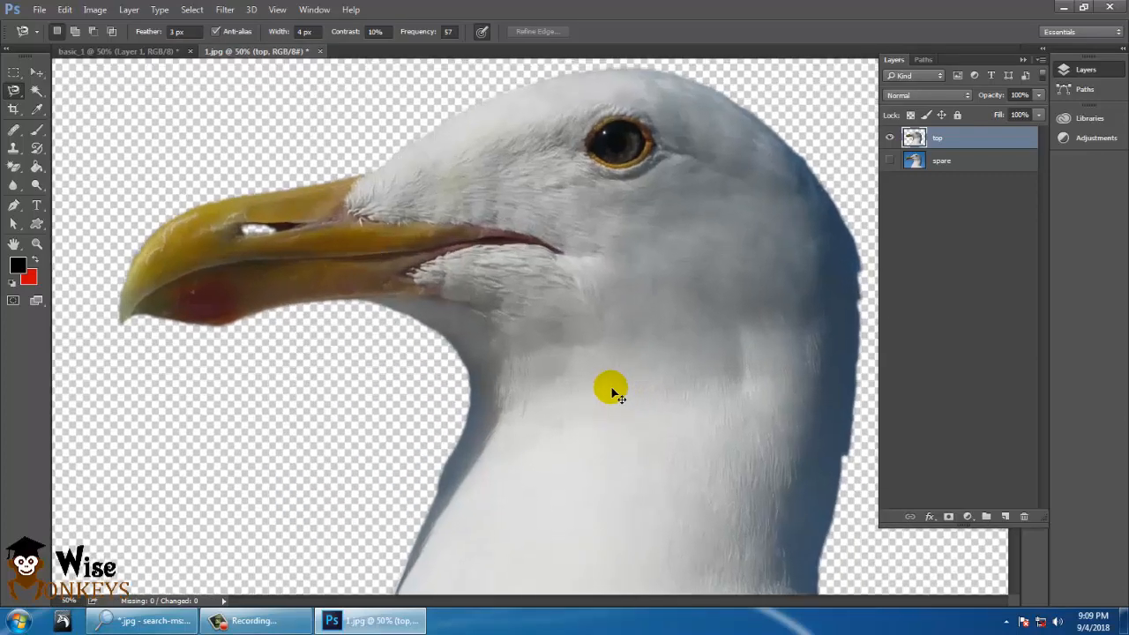
drag(403, 370, 690, 337)
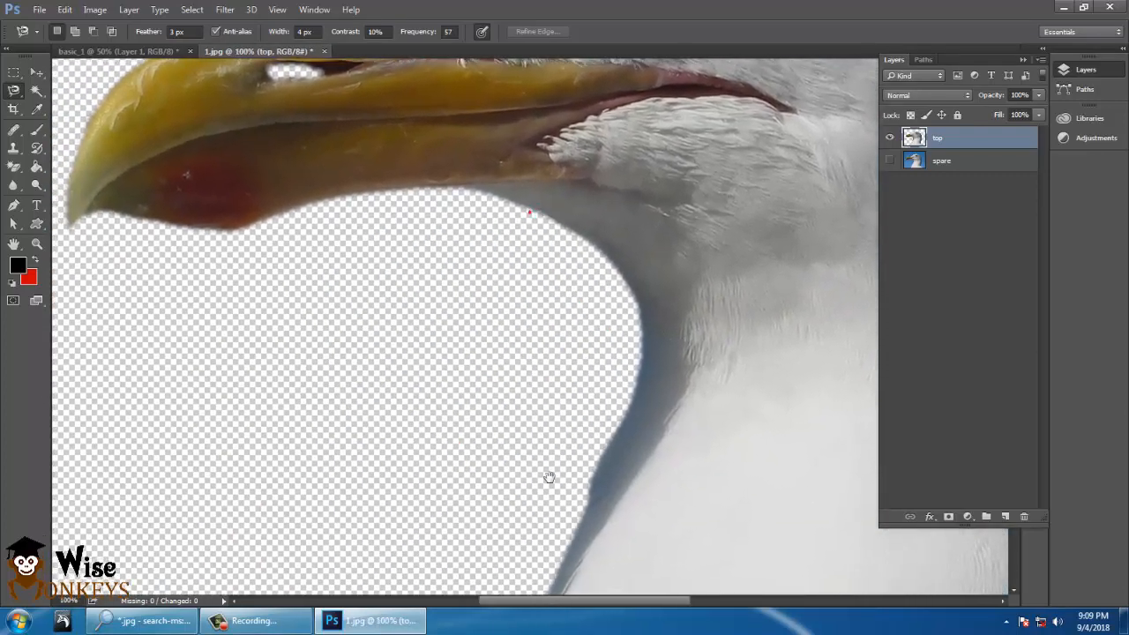
drag(540, 218, 550, 477)
drag(703, 357, 186, 397)
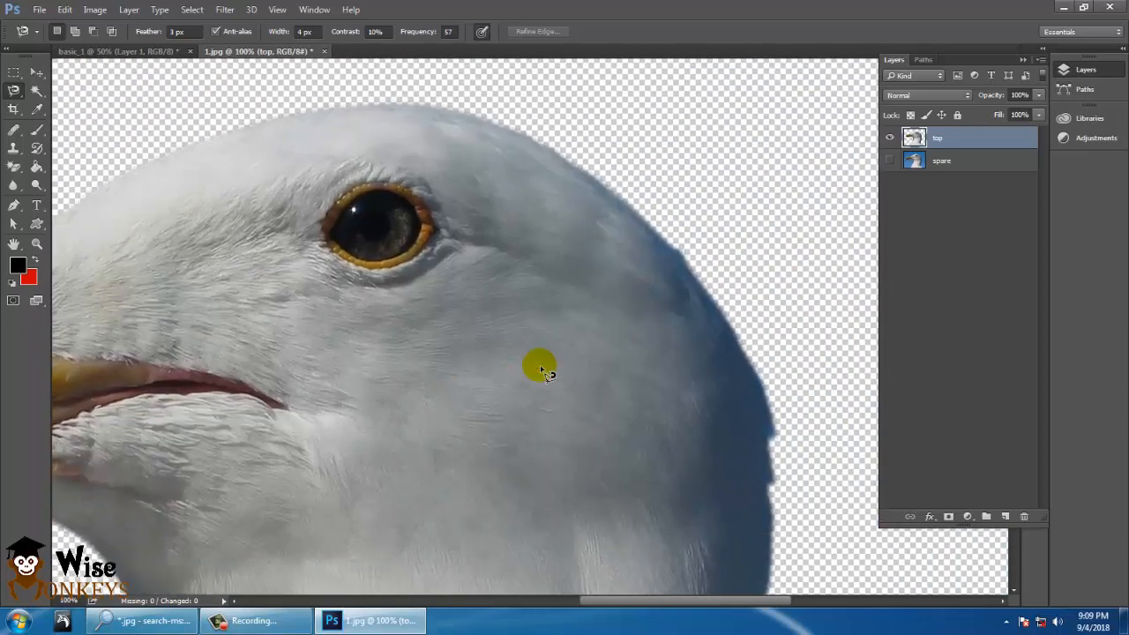
key(ctrl+minus)
key(ctrl+minus)
key(ctrl+minus)
key(ctrl+minus)
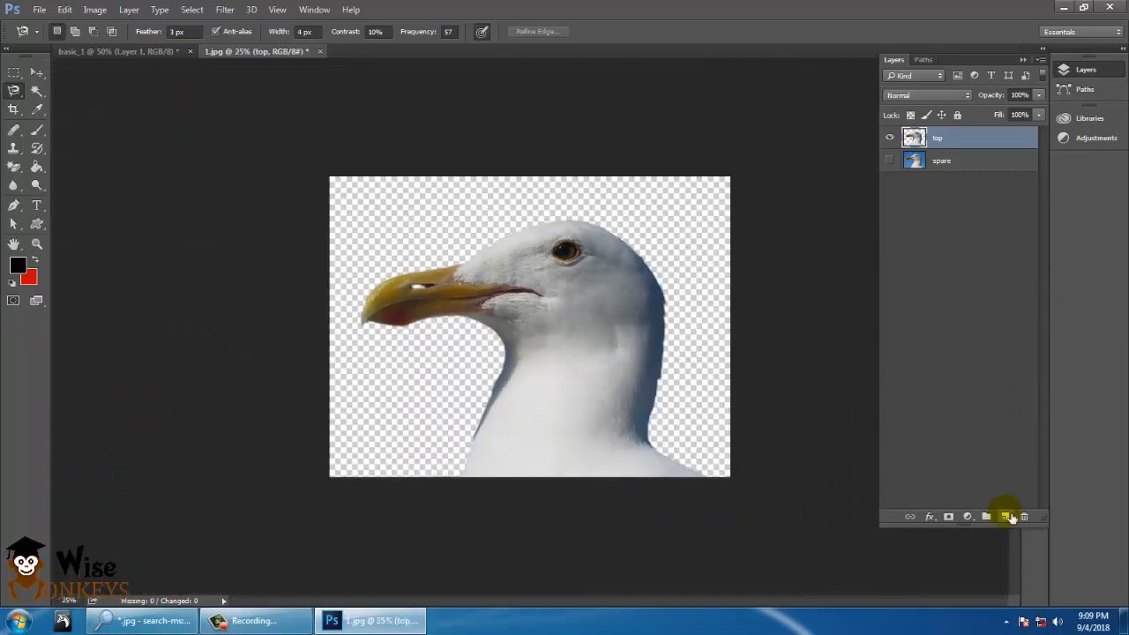
Add an empty layer above the seagull cutout and browse for an image in the D: drive's Kayo > Texture lib > sky folder.
click(1006, 517)
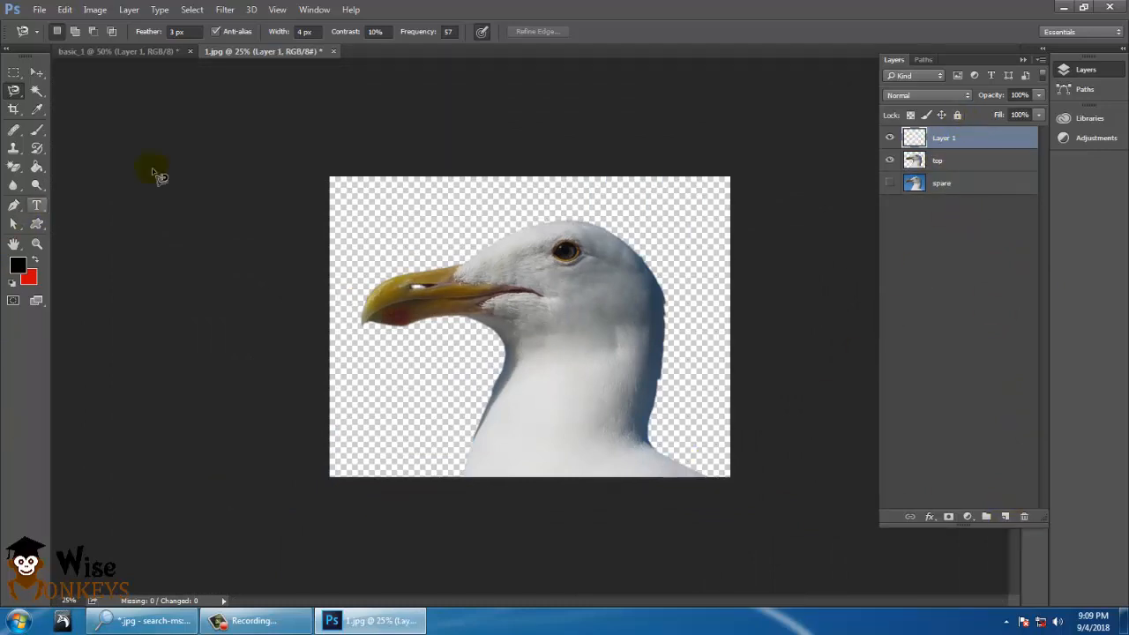
click(40, 9)
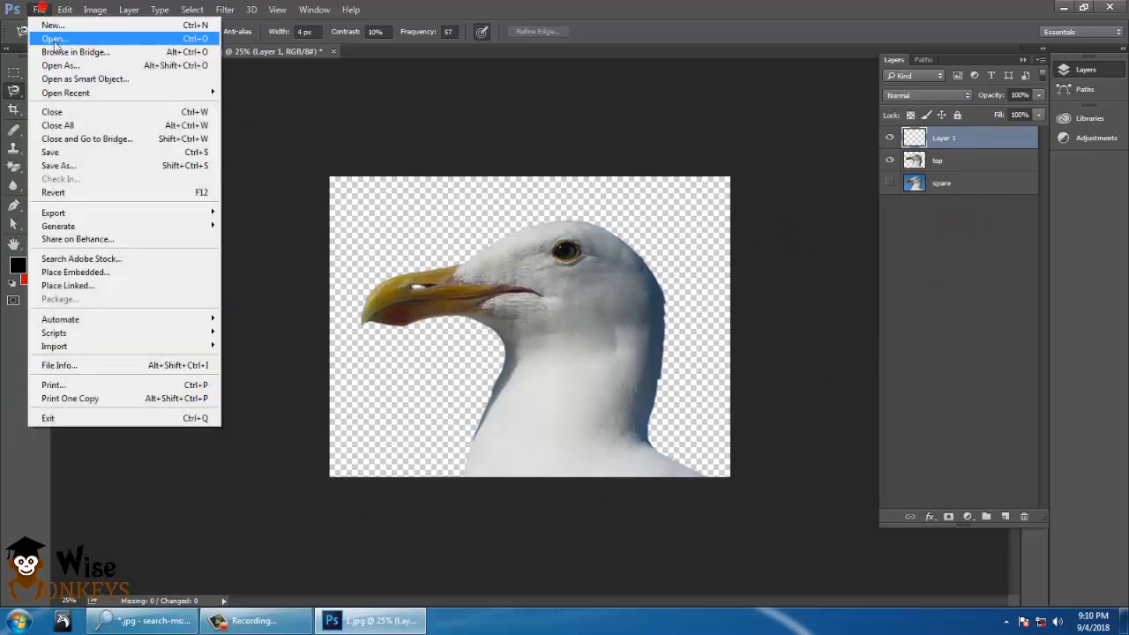
click(55, 40)
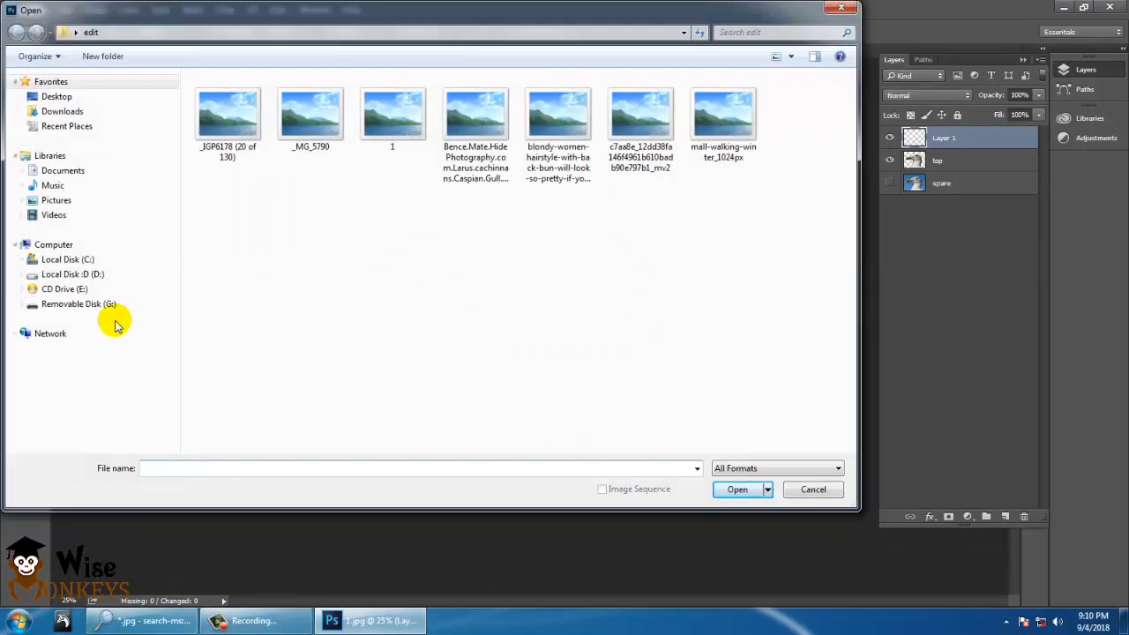
click(70, 274)
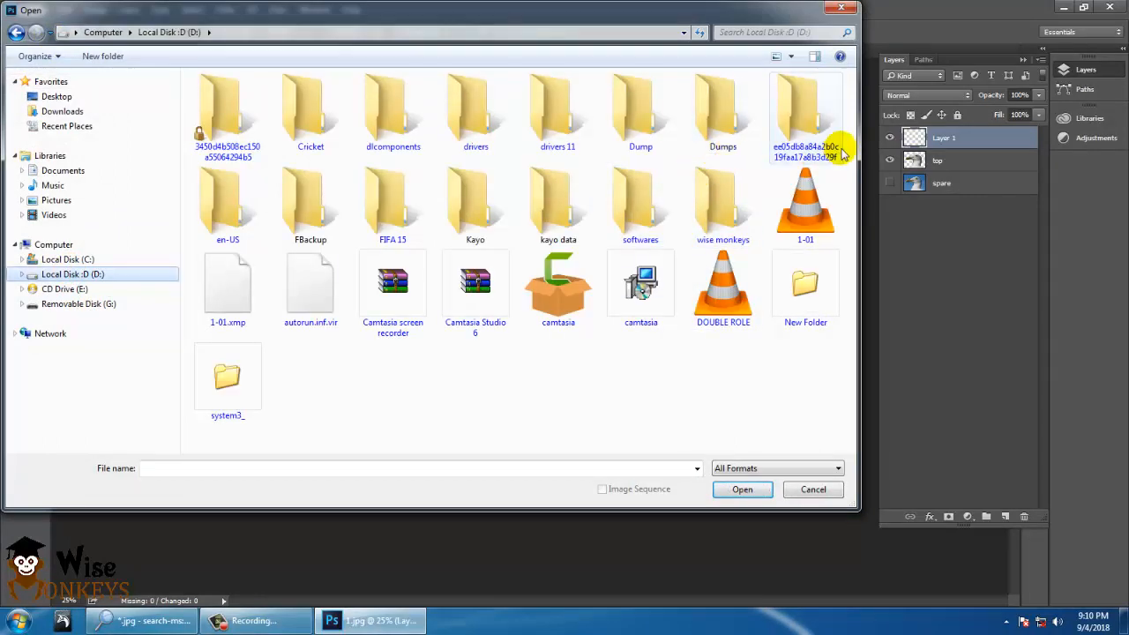
double_click(450, 218)
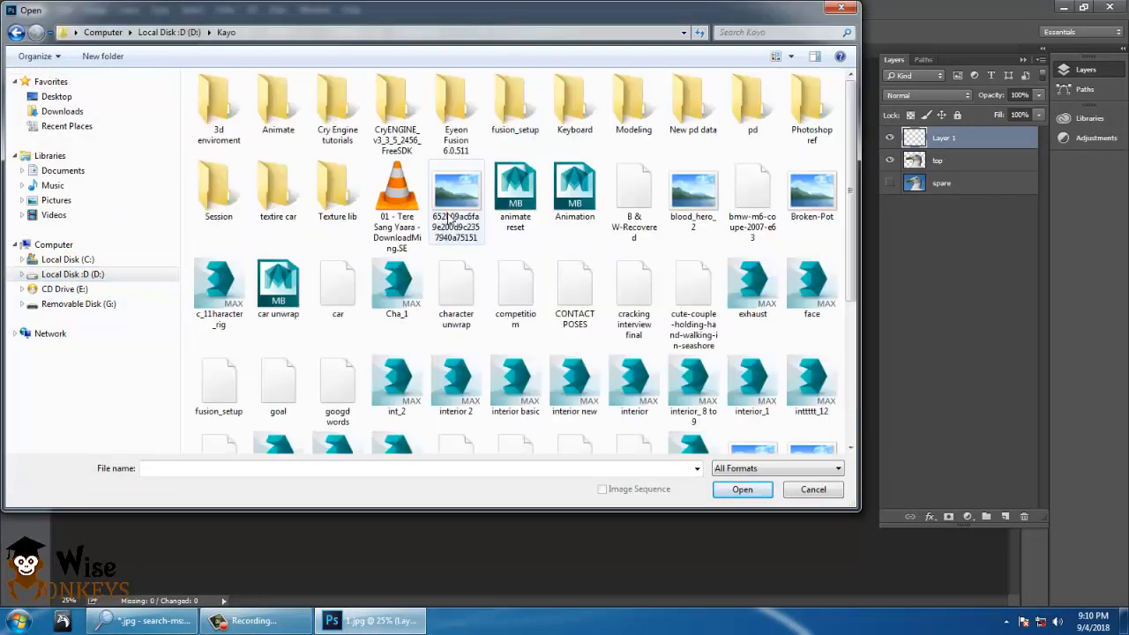
double_click(334, 196)
click(247, 217)
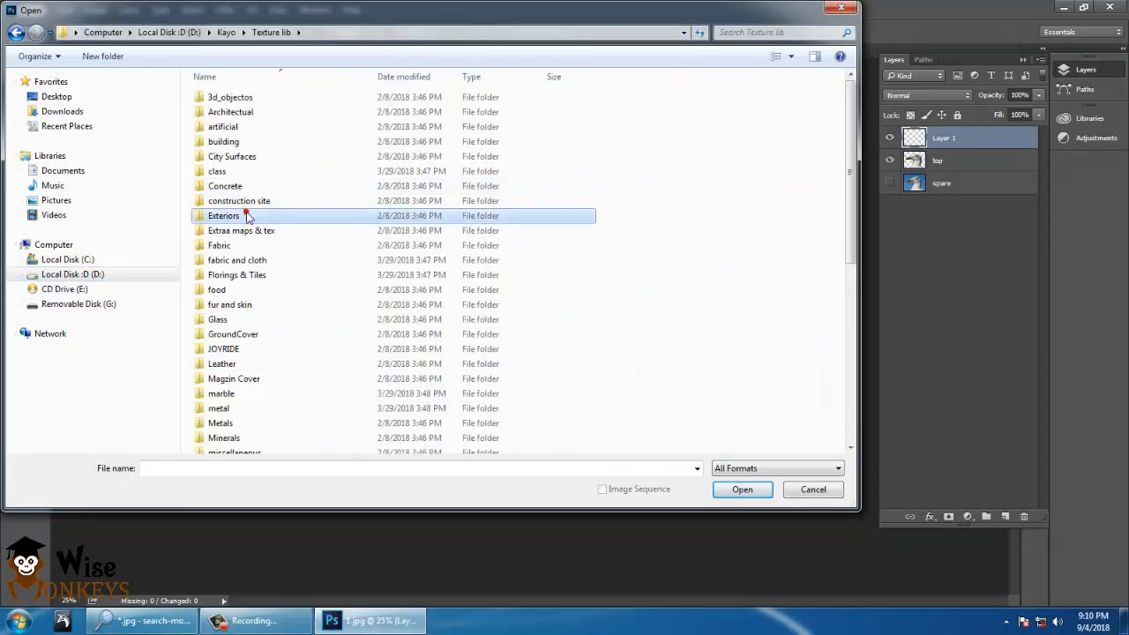
scroll(249, 217, down, 8)
click(245, 360)
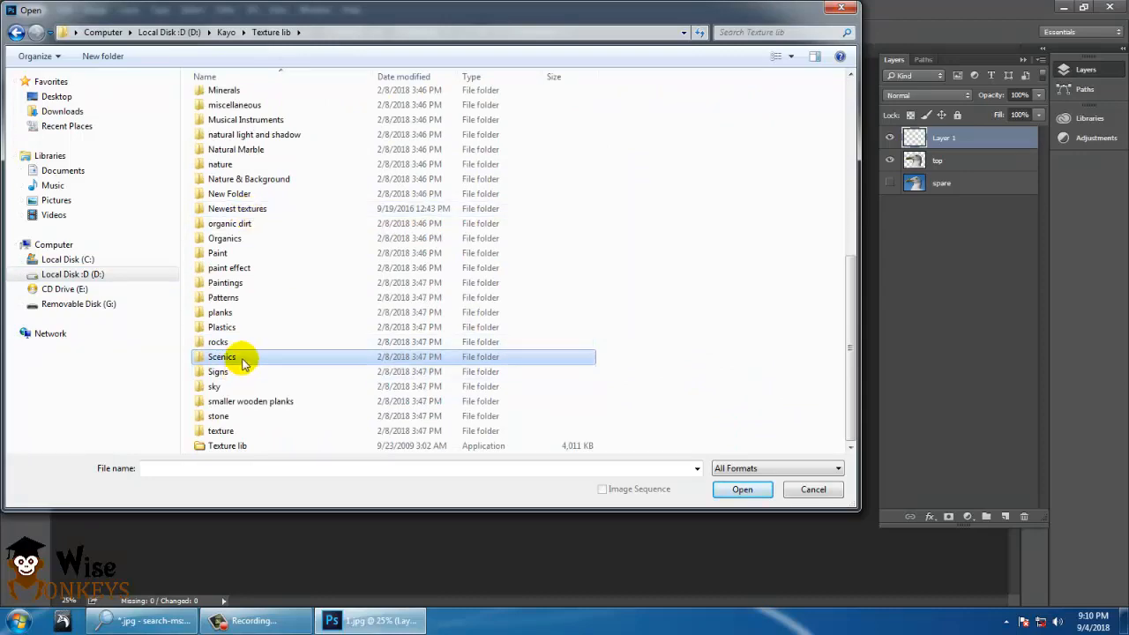
double_click(233, 386)
Preview some of the folder's sky photos in Windows Photo Viewer and open IMG_0613 in Photoshop.
click(462, 272)
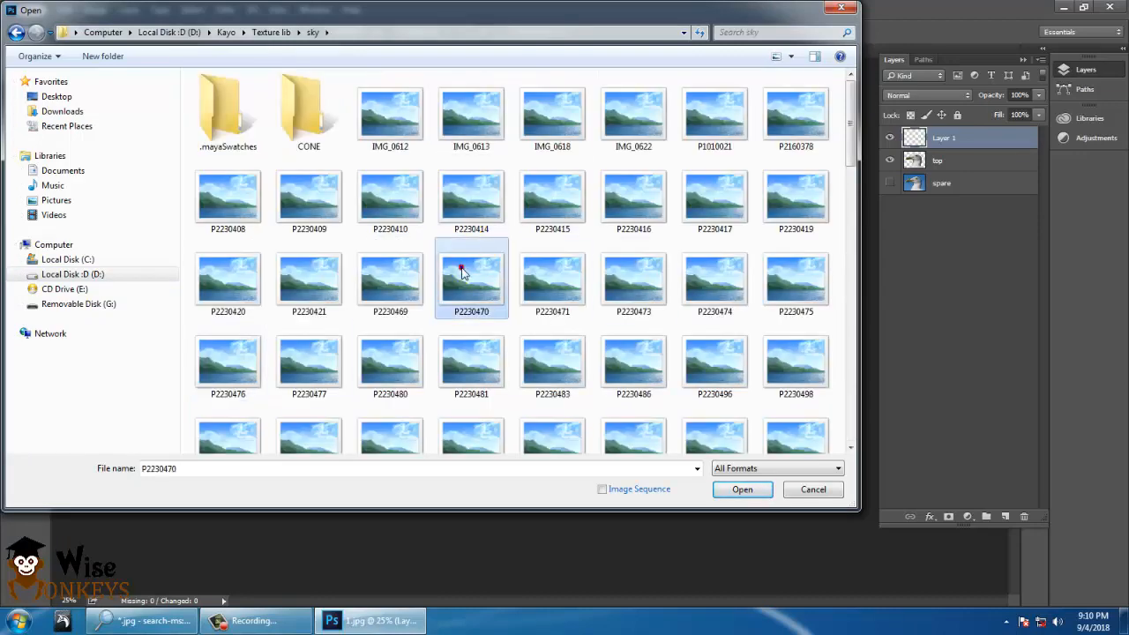
right_click(461, 271)
click(517, 307)
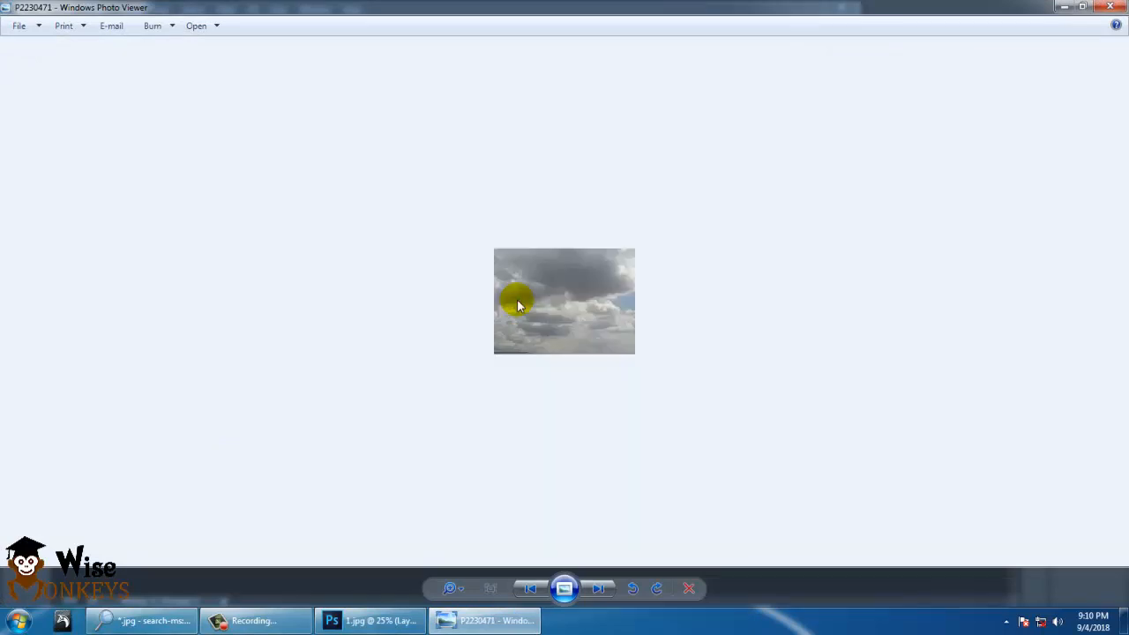
scroll(517, 307, down, 10)
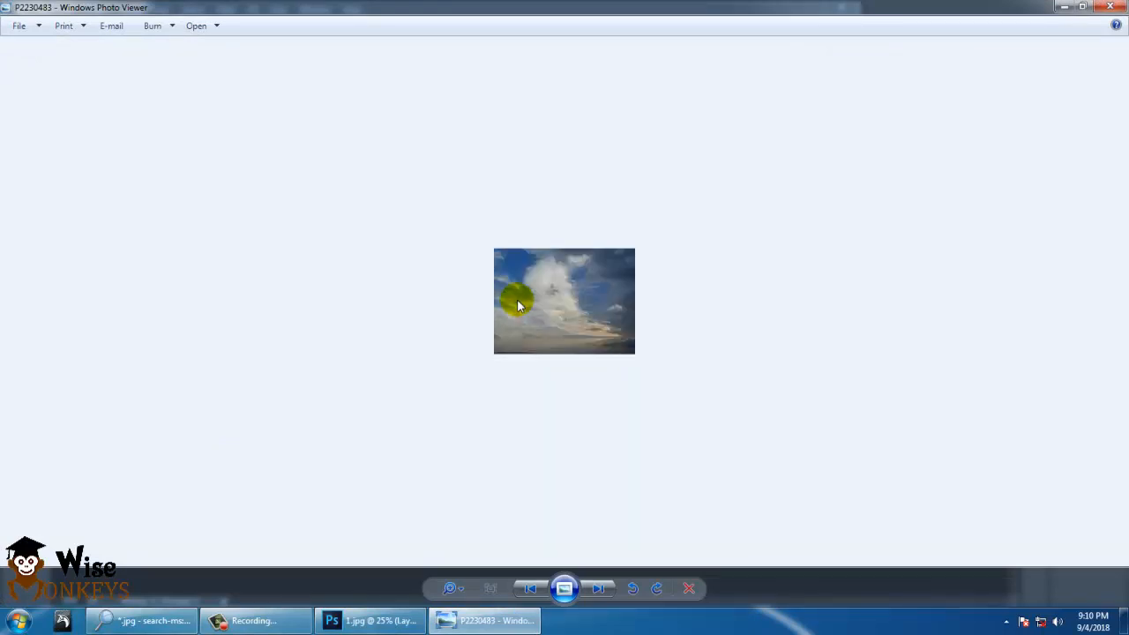
click(1109, 7)
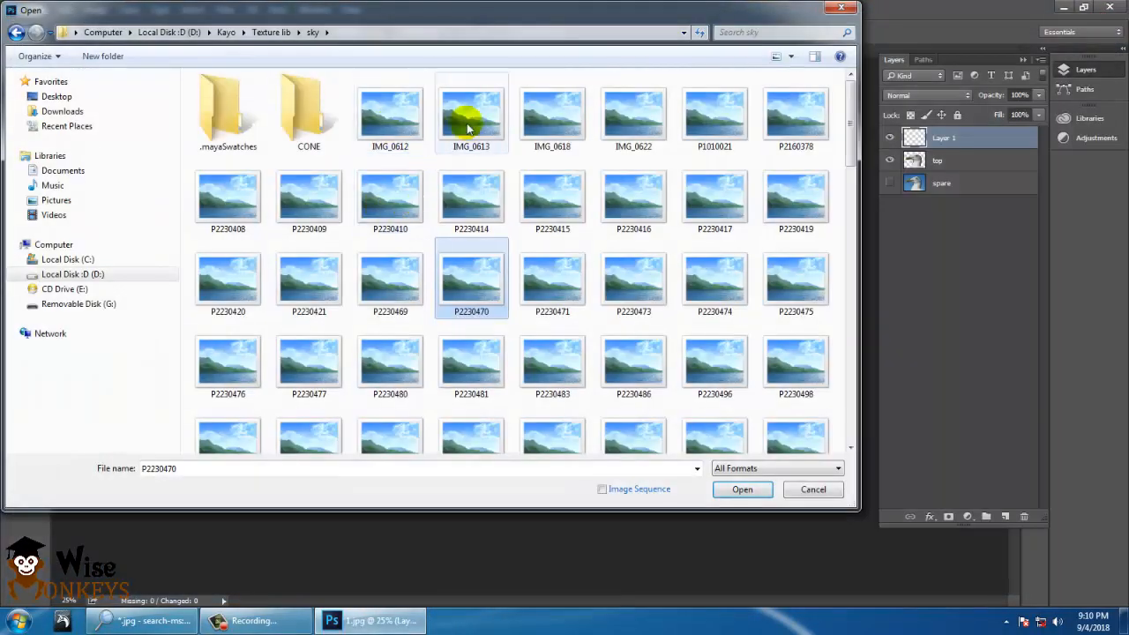
double_click(469, 129)
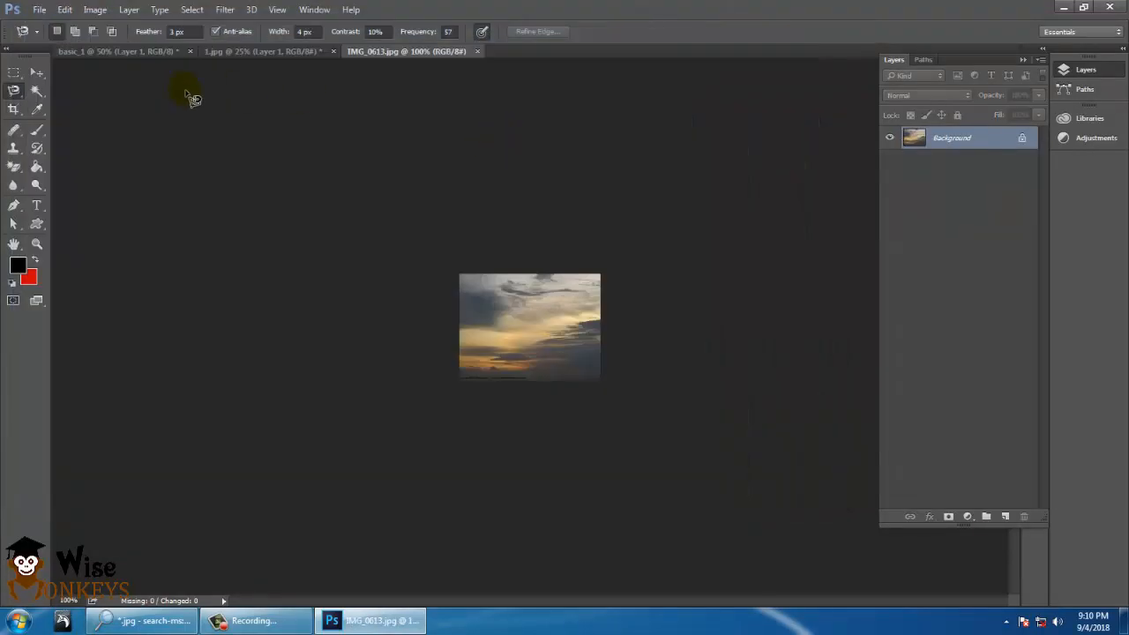
Convert the sky image's locked background into a regular layer so the Move tool can shift it.
click(36, 71)
drag(560, 351, 513, 345)
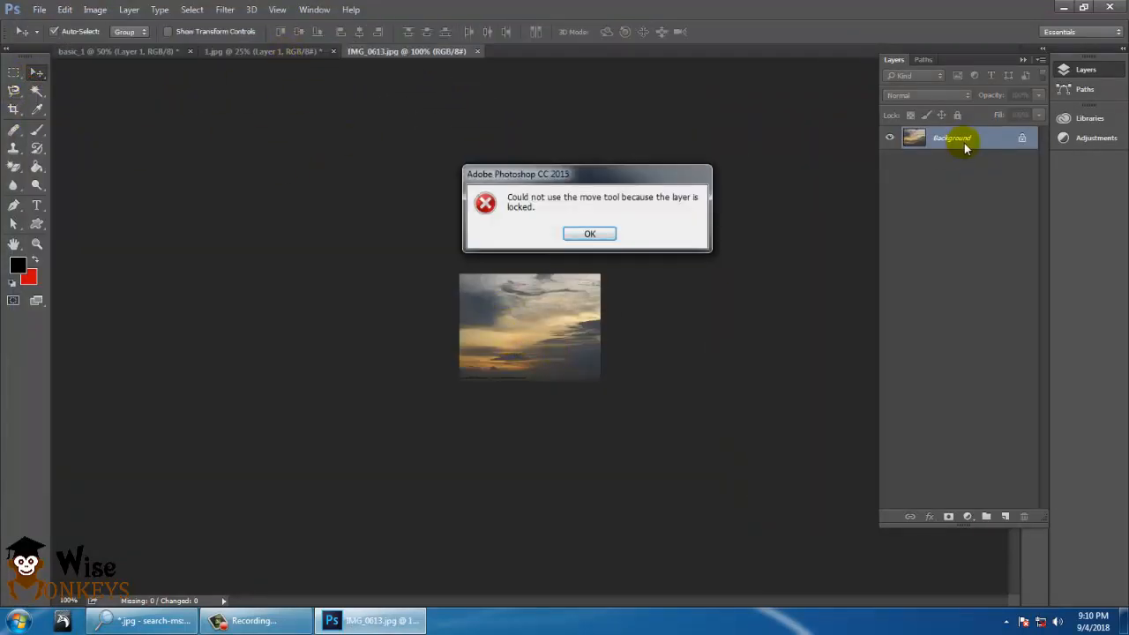
click(586, 233)
double_click(965, 138)
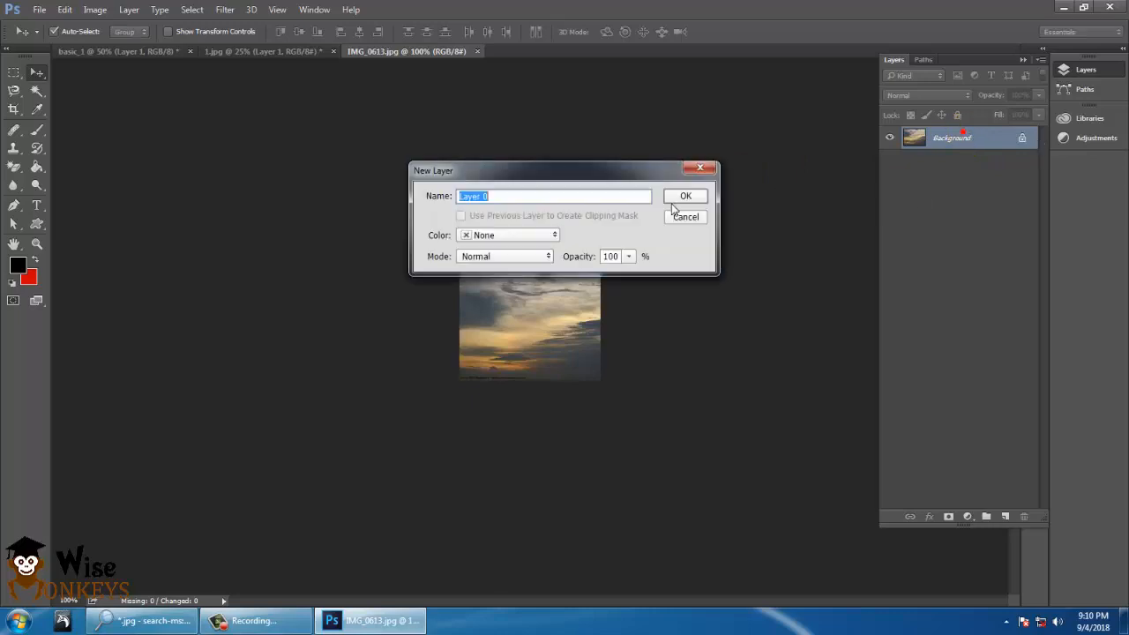
click(684, 198)
Copy the sky layer into 1.jpg and enlarge it to about 1312% so it covers the whole canvas.
drag(561, 357, 276, 60)
drag(312, 92, 450, 380)
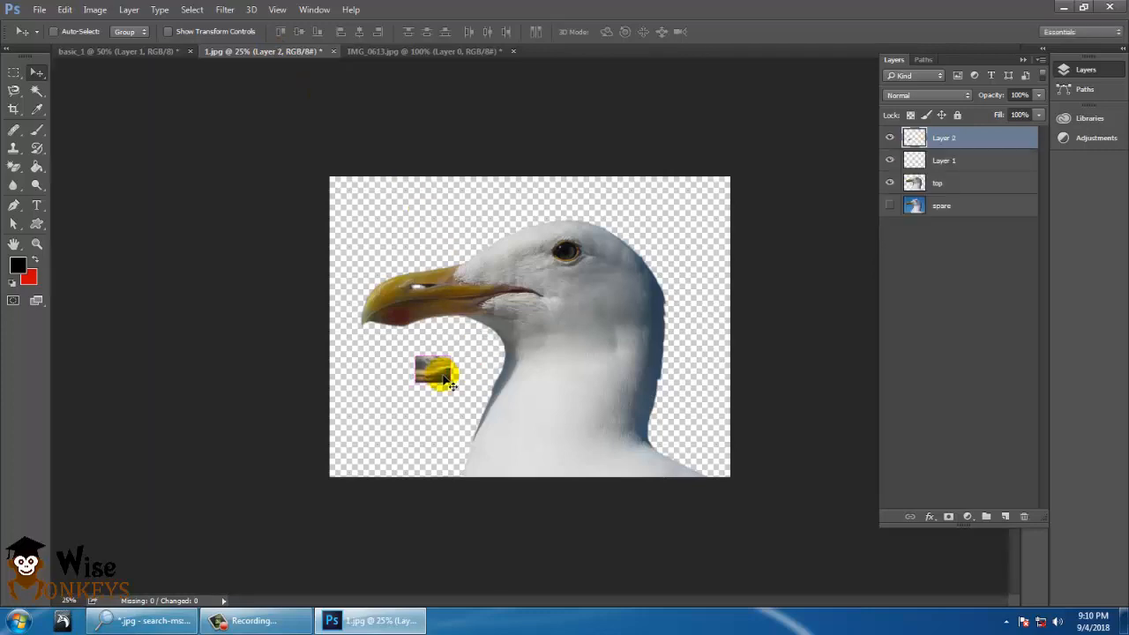
key(ctrl+t)
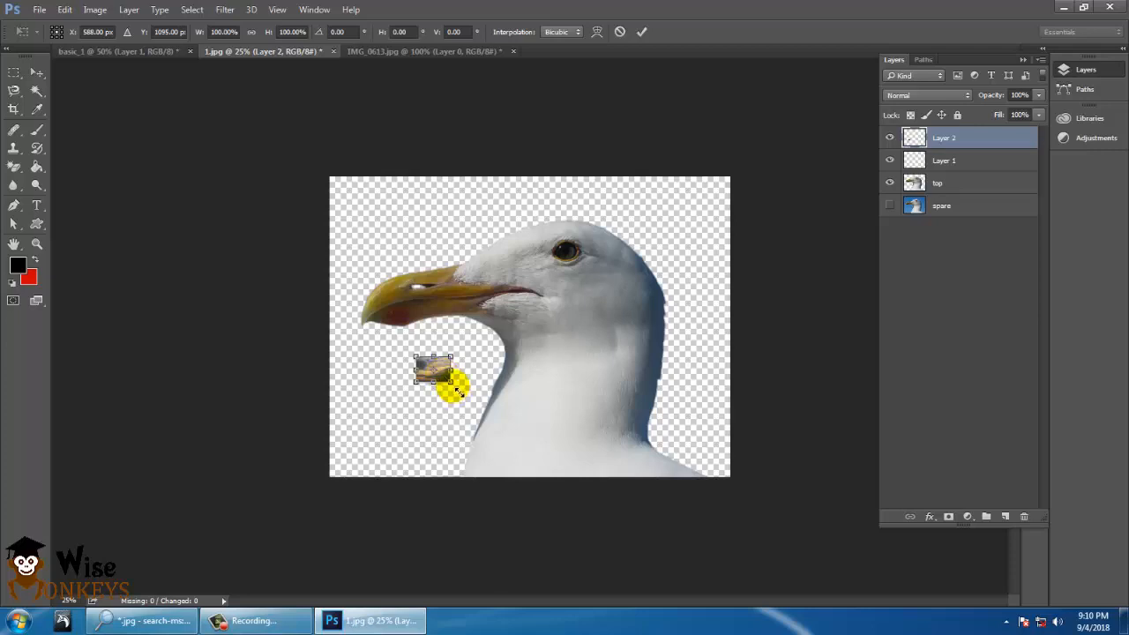
drag(457, 389, 657, 570)
drag(524, 479, 617, 422)
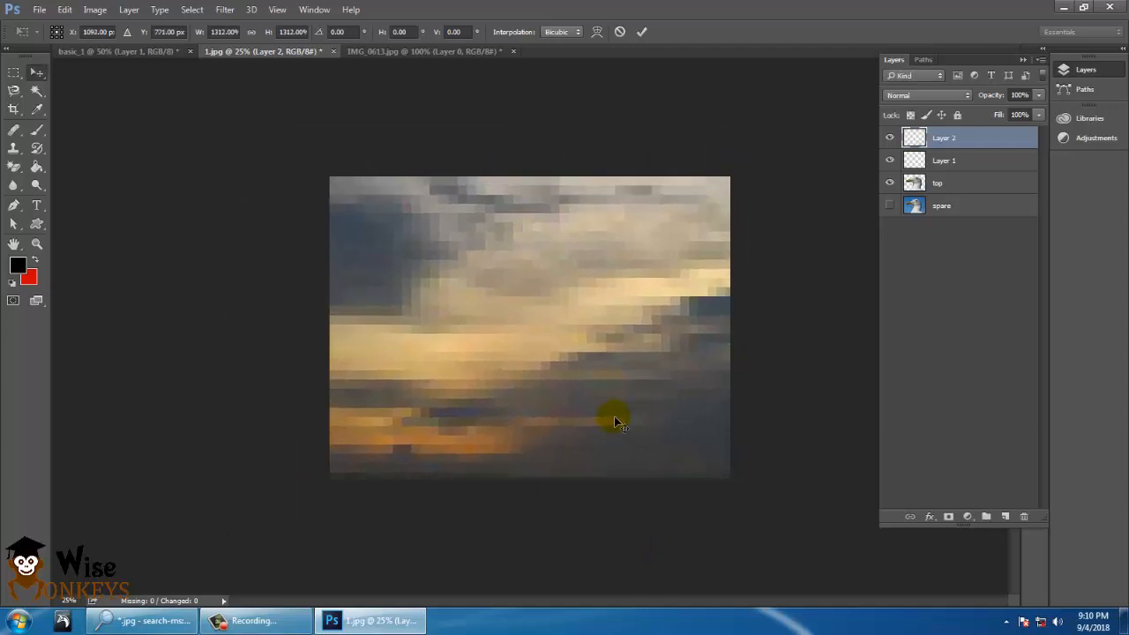
key(Return)
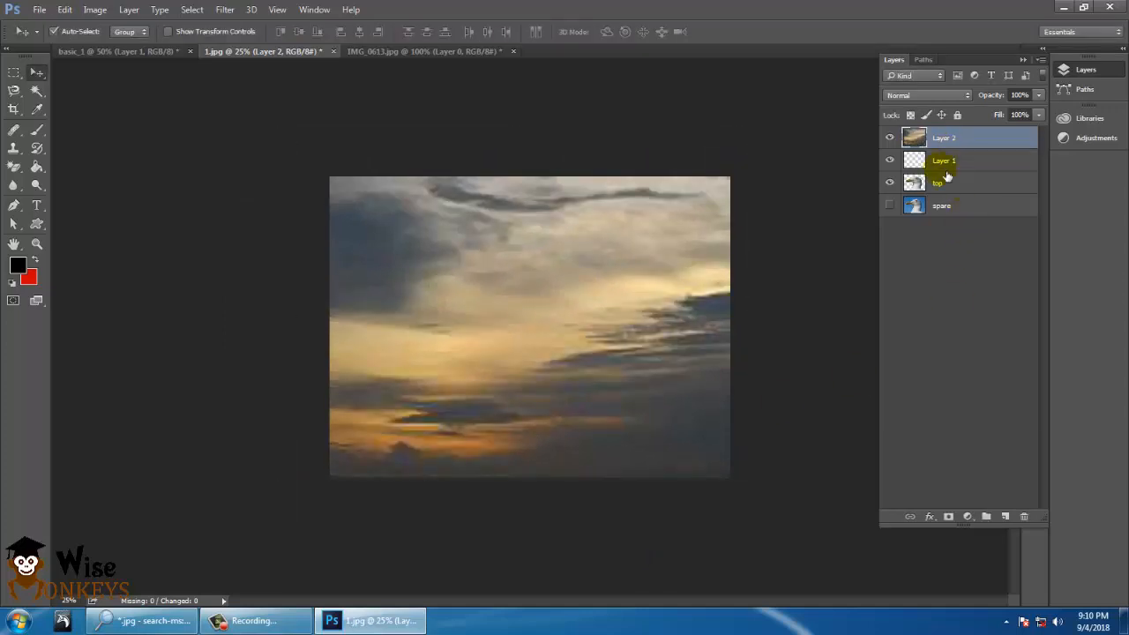
Toggle the sky layer's visibility to compare it with the seagull cutout beneath.
click(890, 137)
click(890, 137)
click(890, 138)
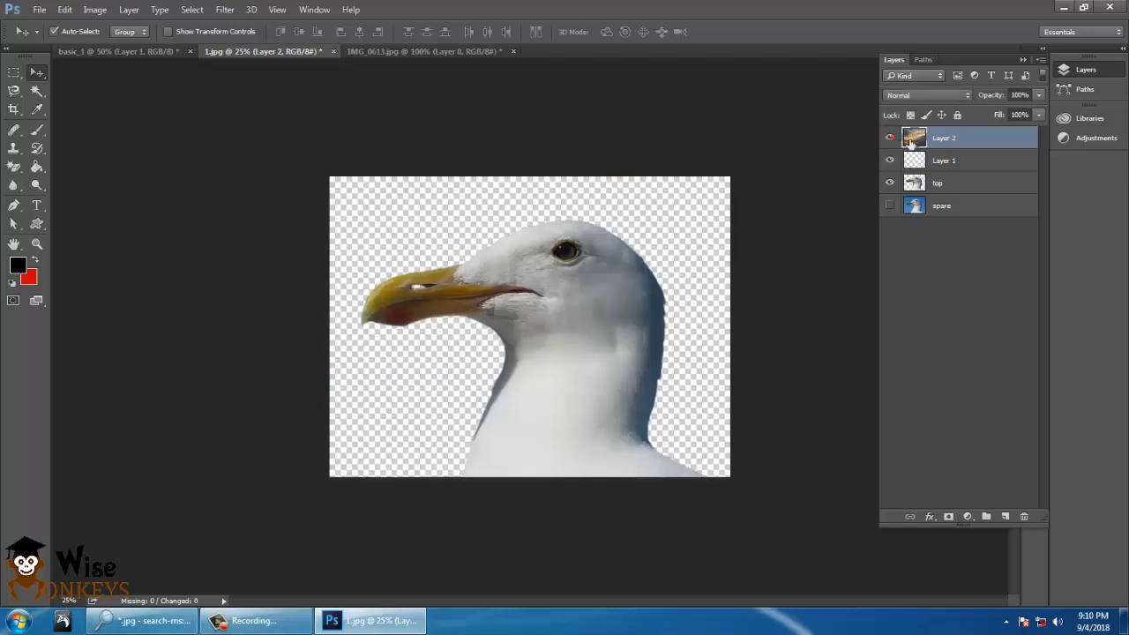
Show the sky layer, rename it "background" and move it beneath the seagull's "top" layer.
click(890, 138)
double_click(951, 138)
text(ba)
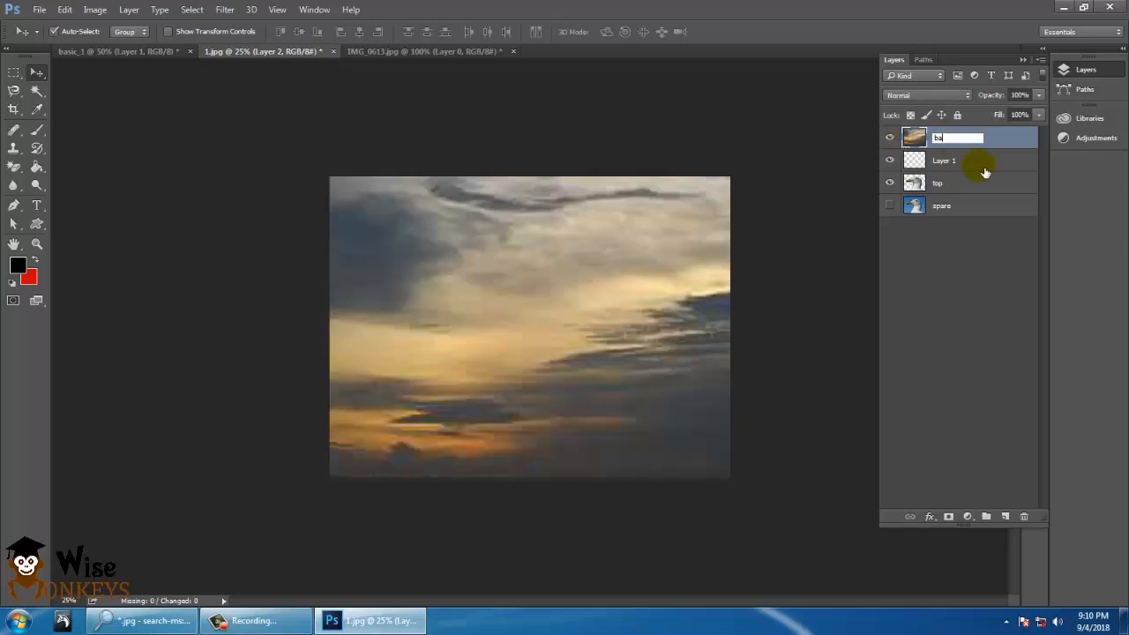
text(ckground)
key(Return)
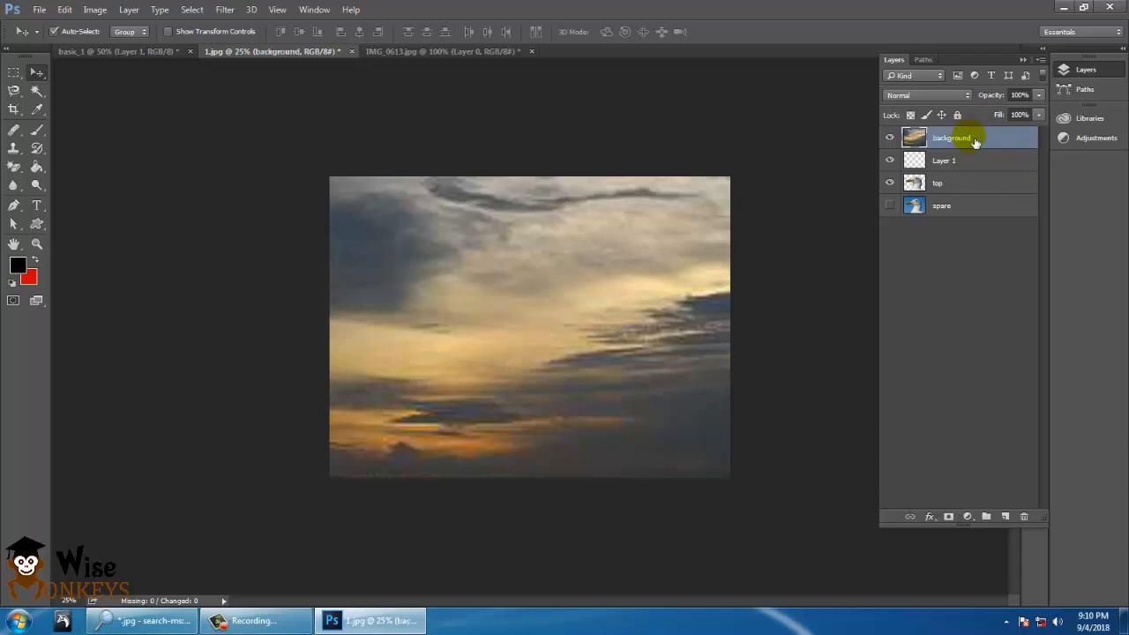
drag(974, 142, 982, 209)
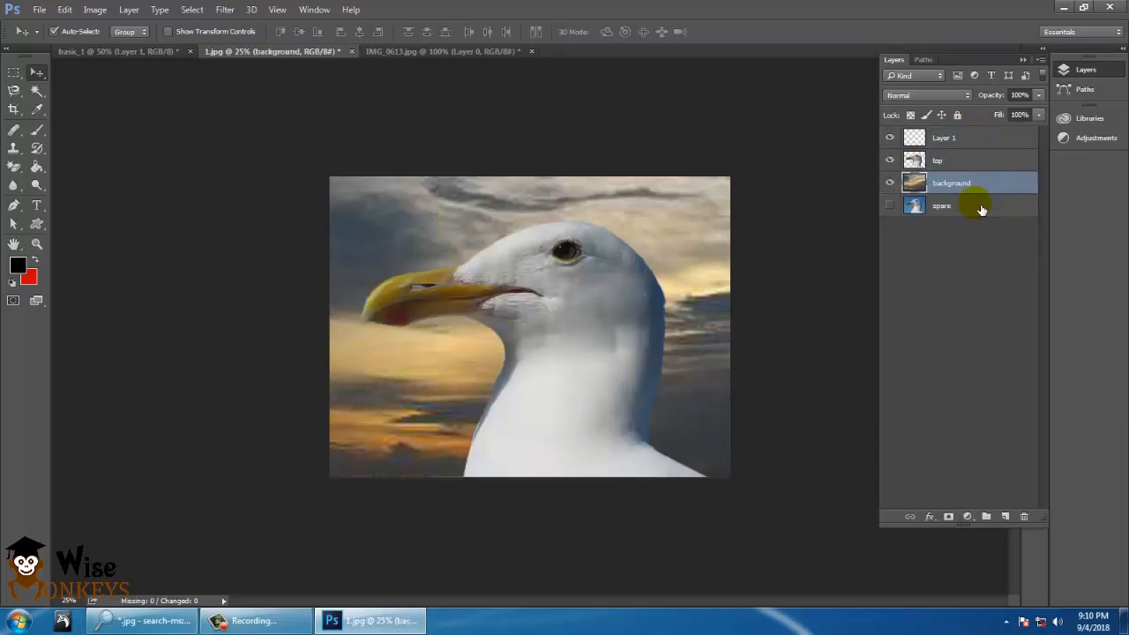
Toggle the visibility of the "top" and "background" layers to check what each contributes to the composite.
click(889, 160)
click(889, 159)
click(889, 182)
click(889, 182)
Delete the empty Layer 1 above the seagull cutout.
click(889, 138)
click(950, 141)
click(1024, 516)
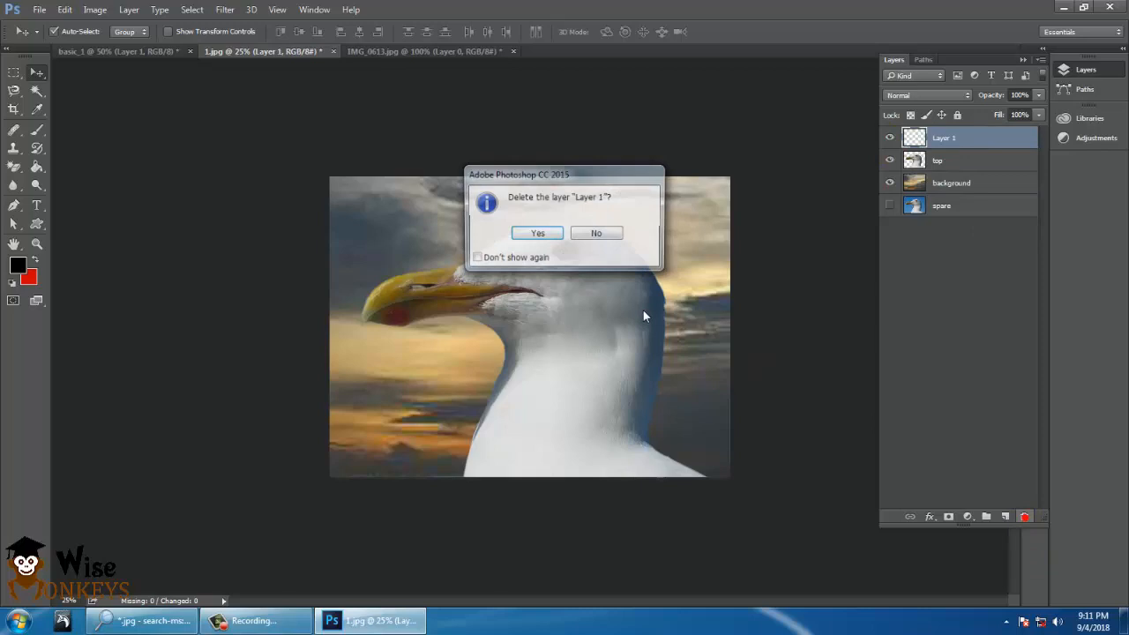
click(538, 234)
Inspect the finished composite by hiding and showing the seagull and sky layers individually.
click(889, 138)
click(889, 138)
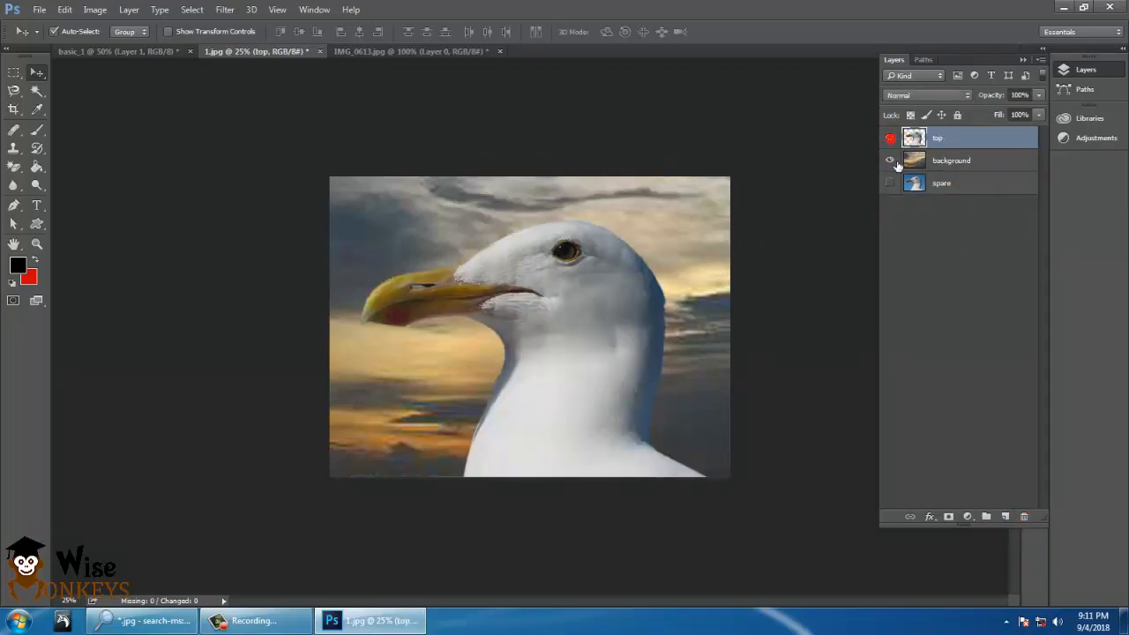
click(890, 161)
click(890, 161)
key(ctrl+plus)
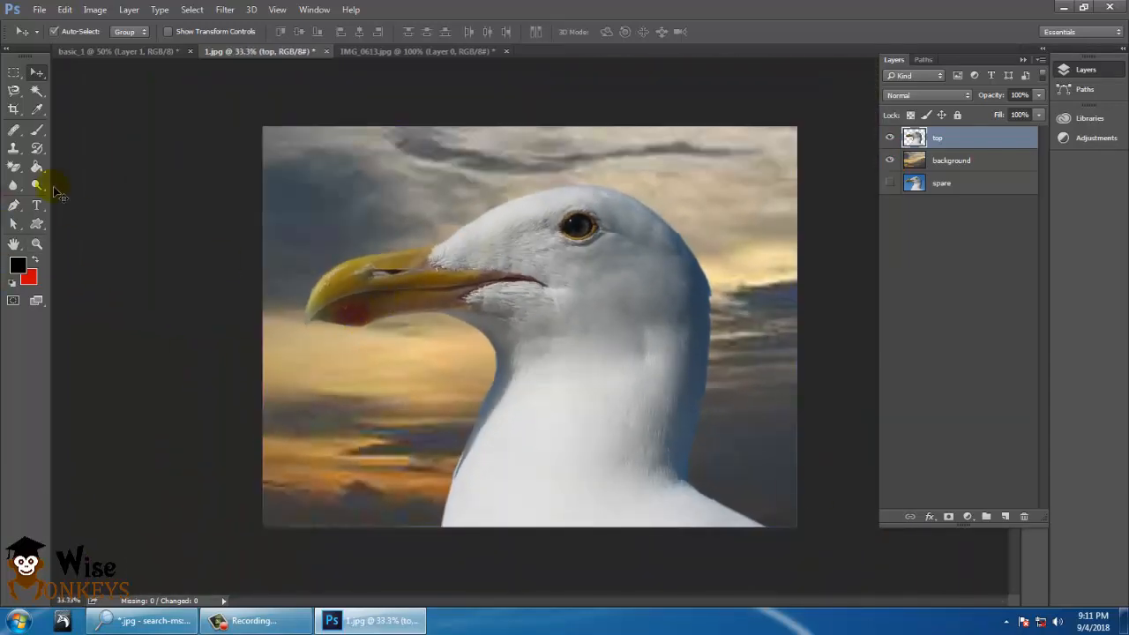
drag(14, 90, 101, 112)
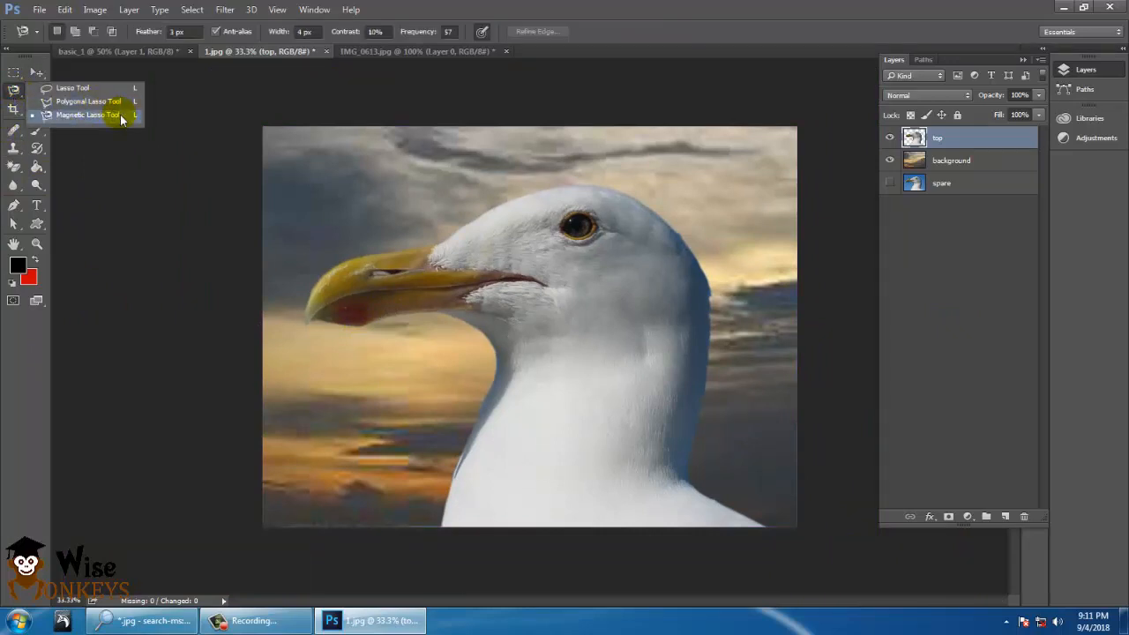
click(122, 119)
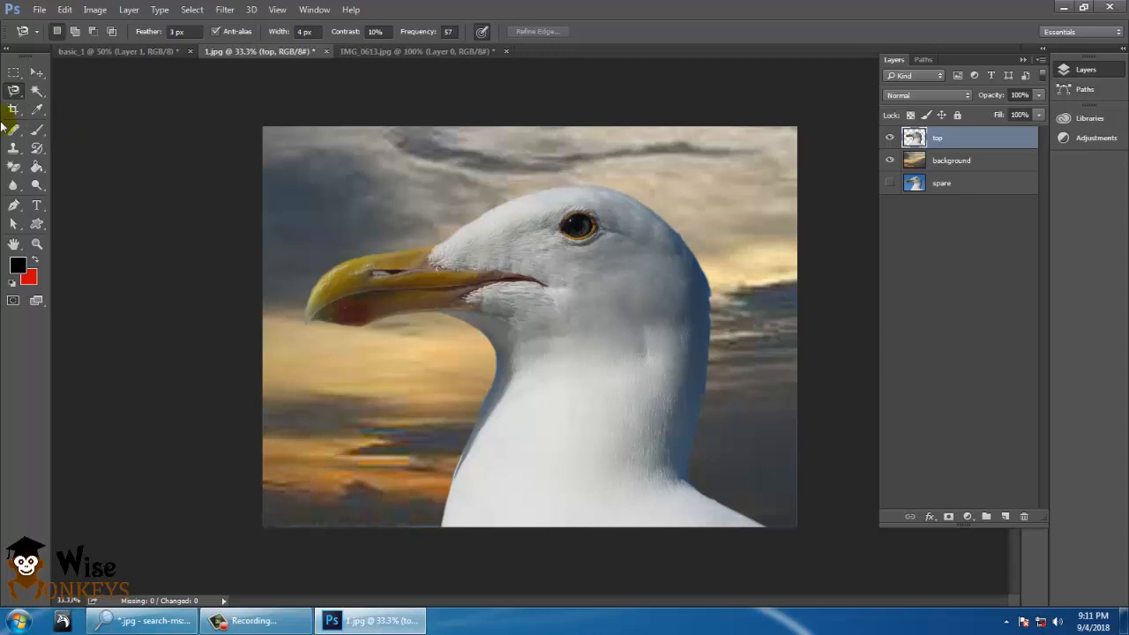
click(36, 71)
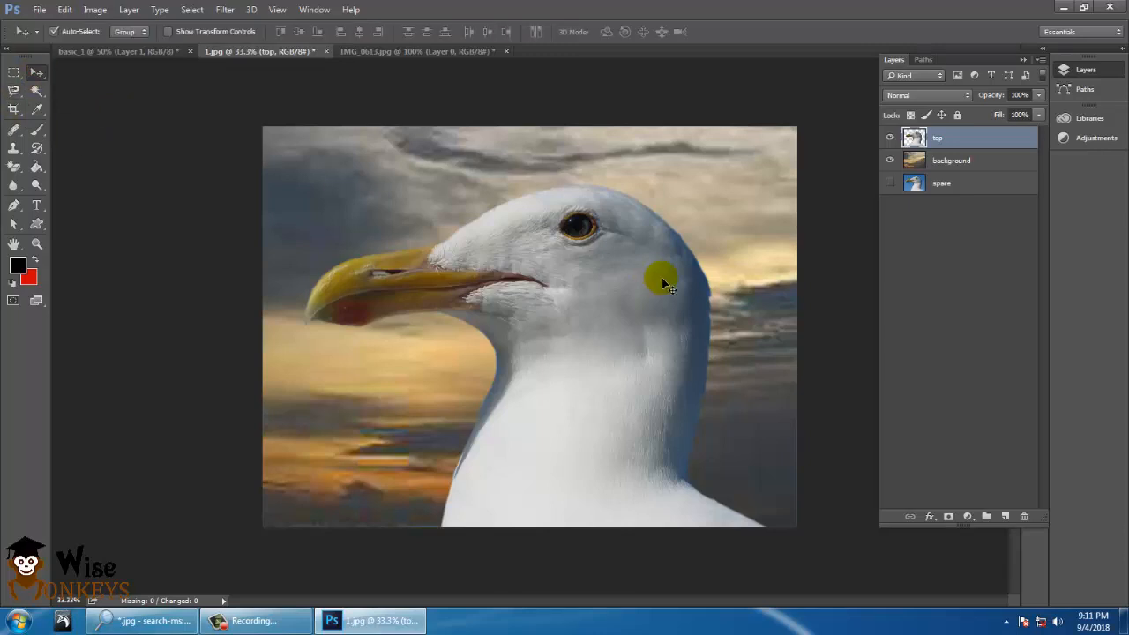
click(246, 619)
click(1094, 563)
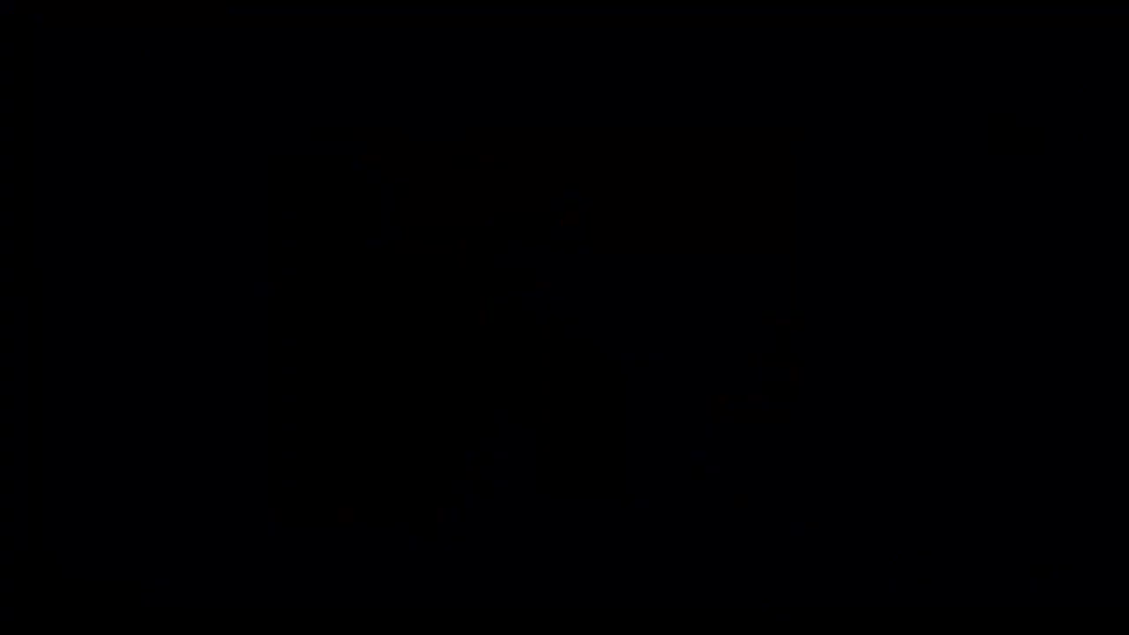